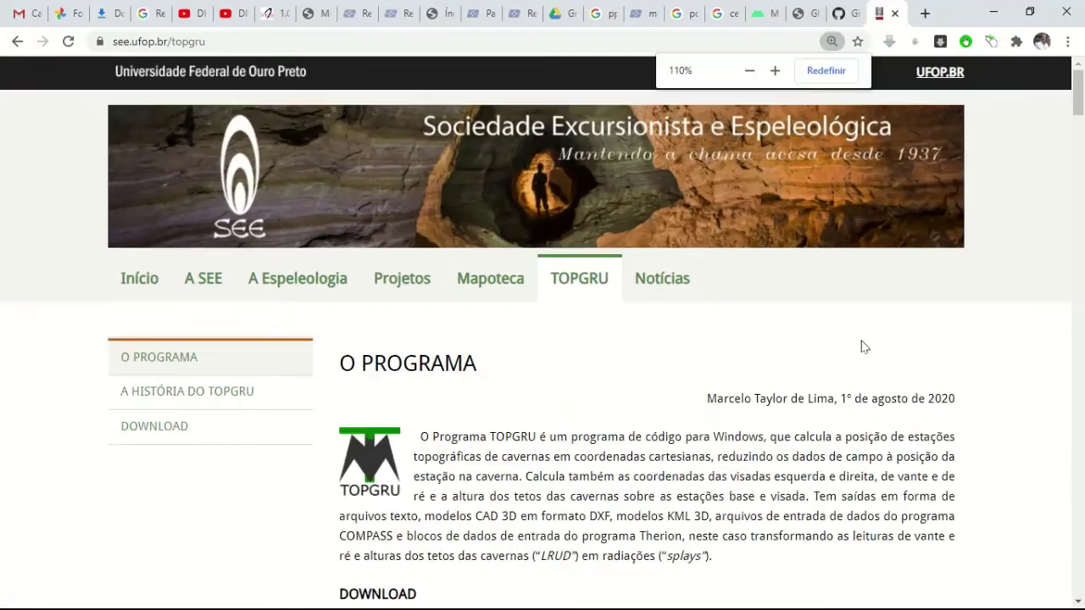
- View the A História do TOPGRU page and open the site's TOPGRU download page at its file list
scroll(849, 341, down, 2)
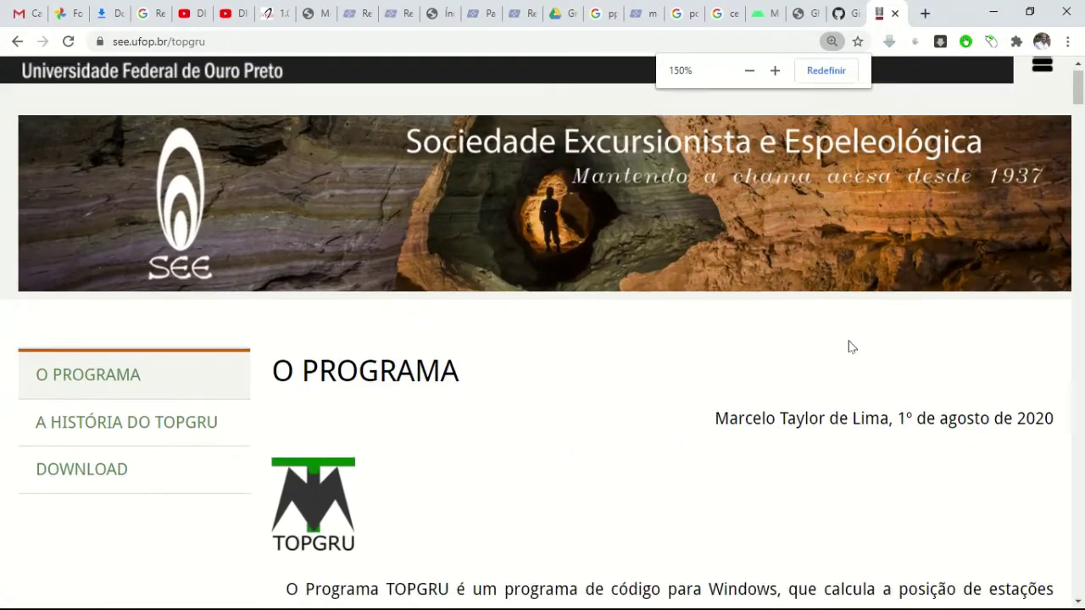
click(117, 284)
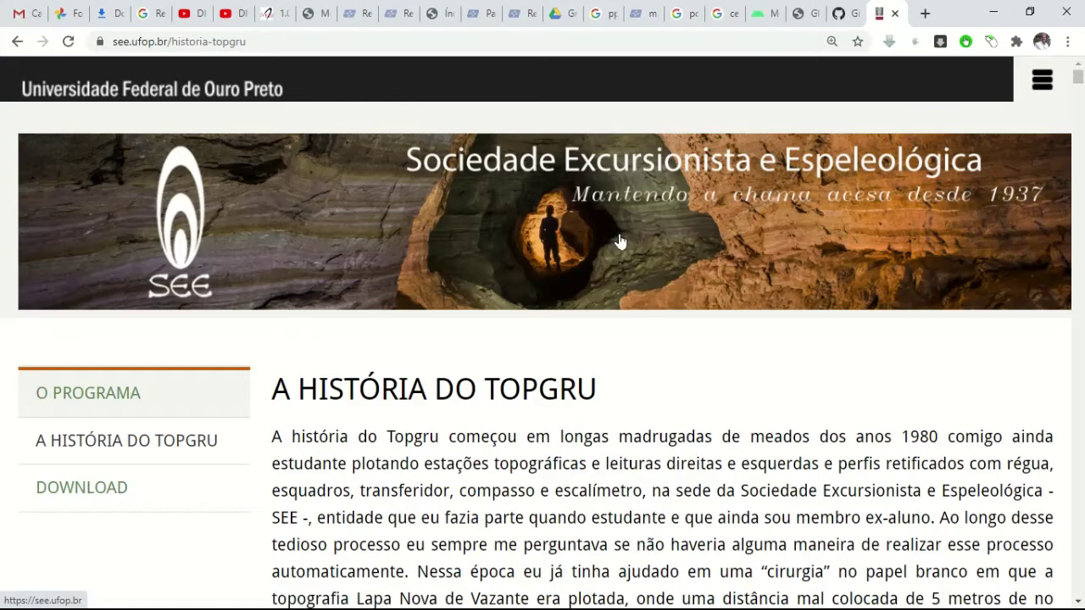
scroll(619, 243, down, 3)
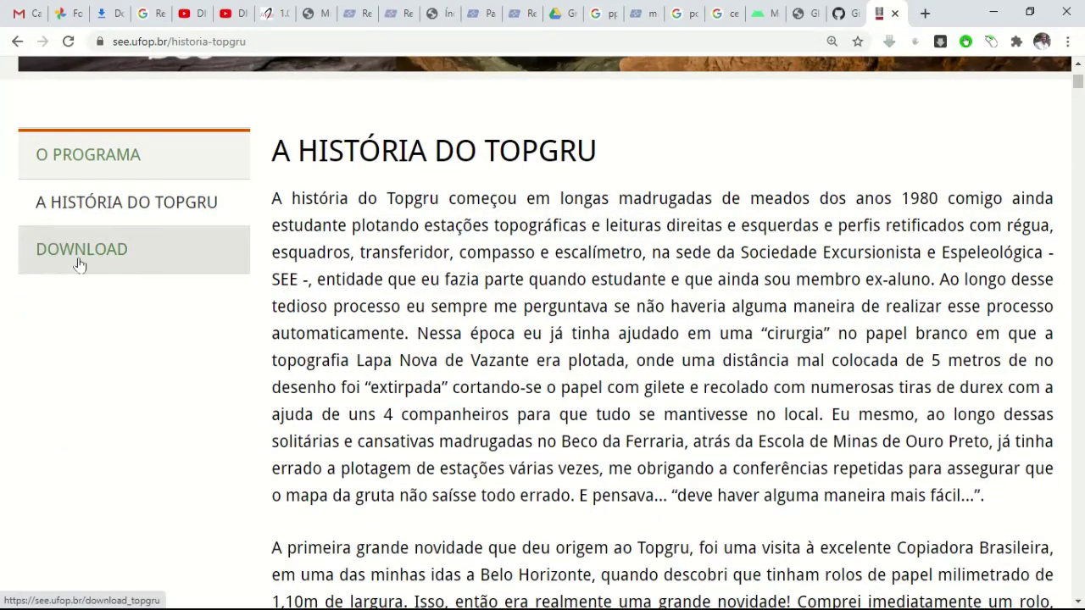
click(85, 259)
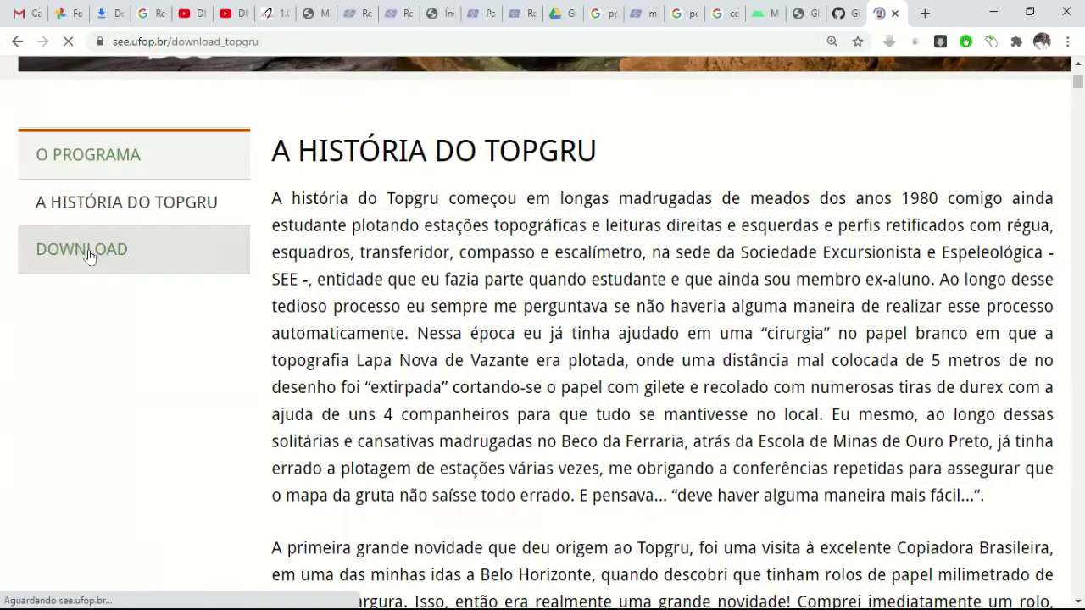
scroll(710, 262, down, 5)
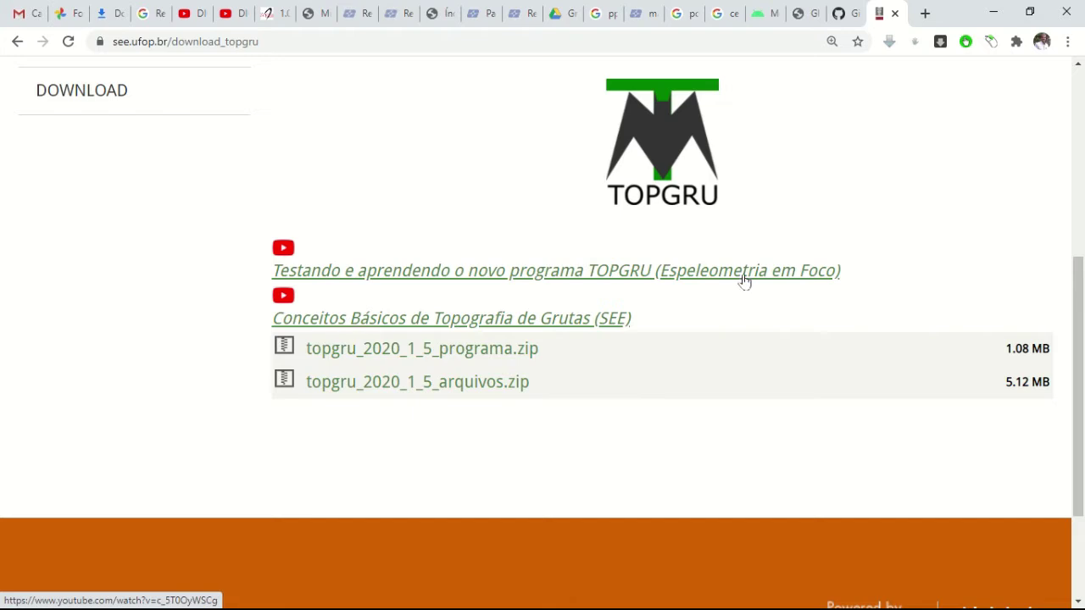
- Save topgru_2020_1_5_programa.zip and topgru_2020_1_5_arquivos.zip into the C:\TOPGRU_SEE folder
right_click(490, 356)
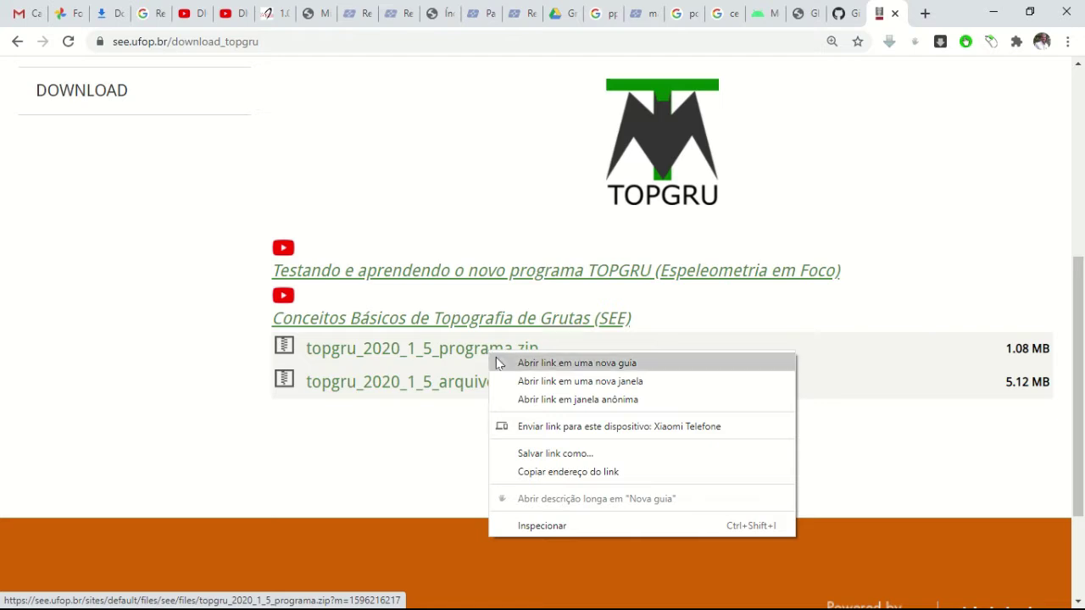
click(530, 453)
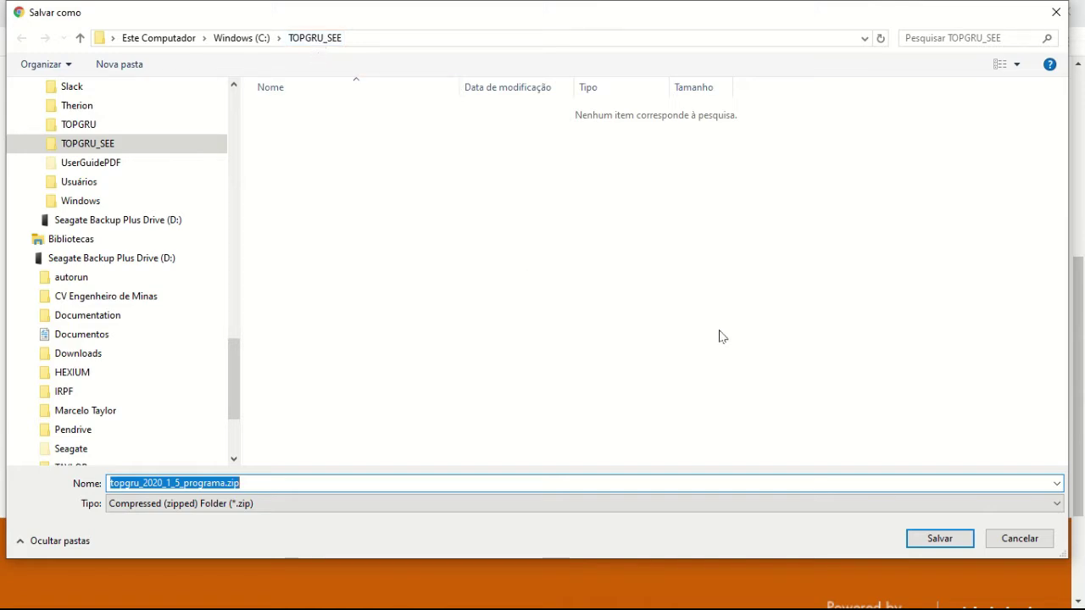
click(940, 539)
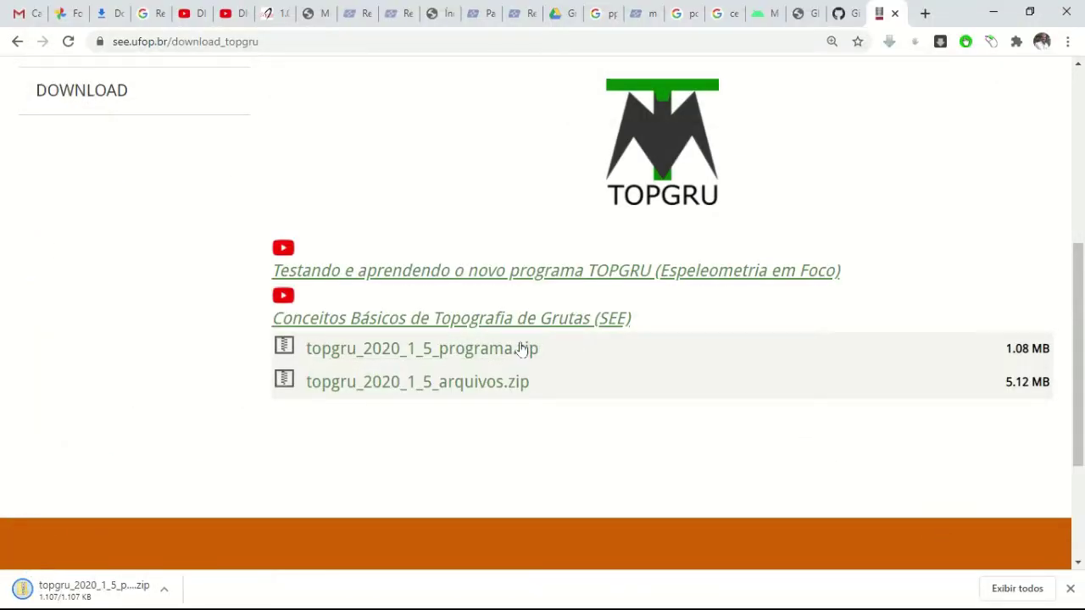
click(450, 389)
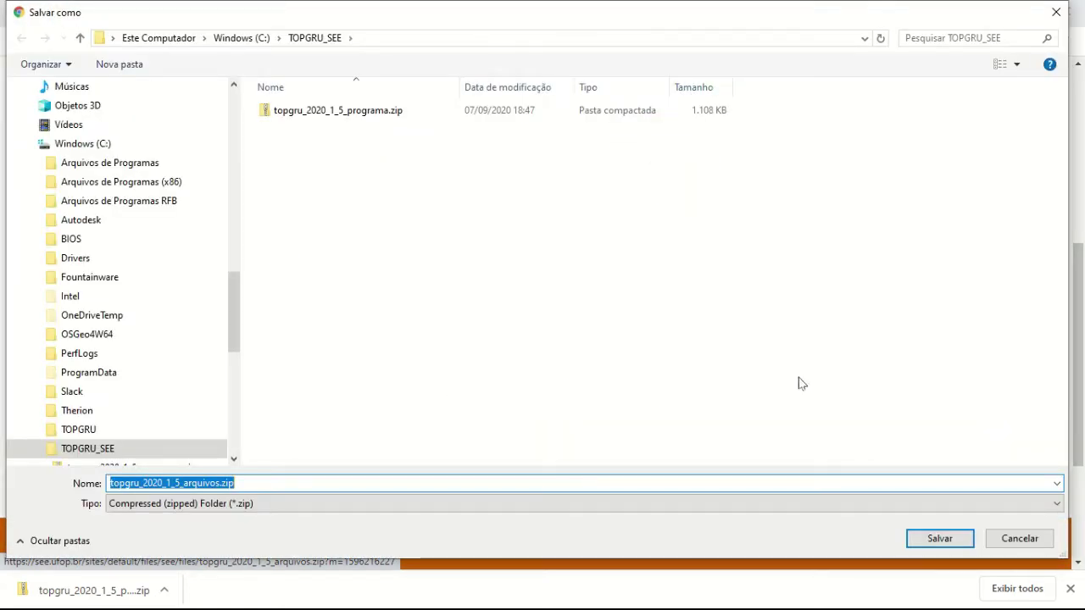
click(939, 538)
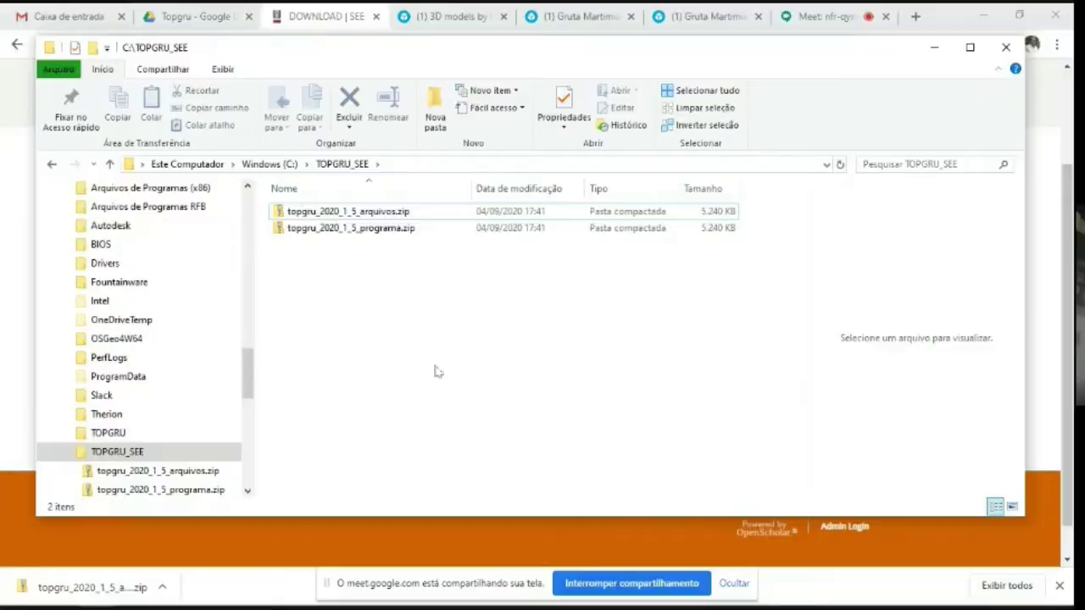
- In File Explorer, open the TOPGRU_2020_1_5 Arquivos folder inside topgru_2020_1_5_arquivos.zip
click(361, 213)
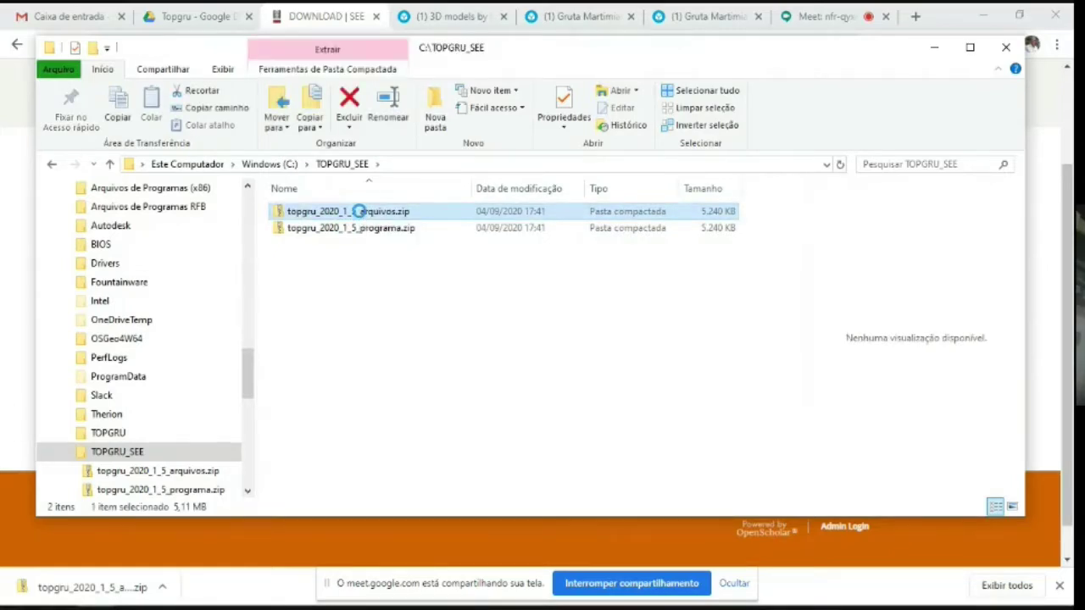
right_click(361, 213)
click(356, 217)
double_click(356, 217)
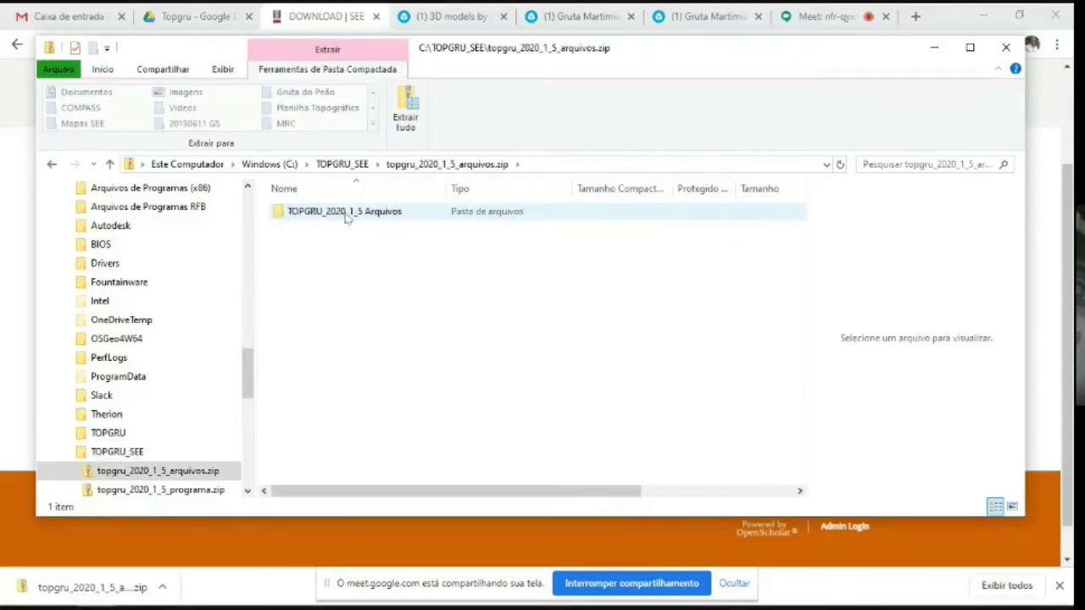
click(346, 217)
double_click(346, 216)
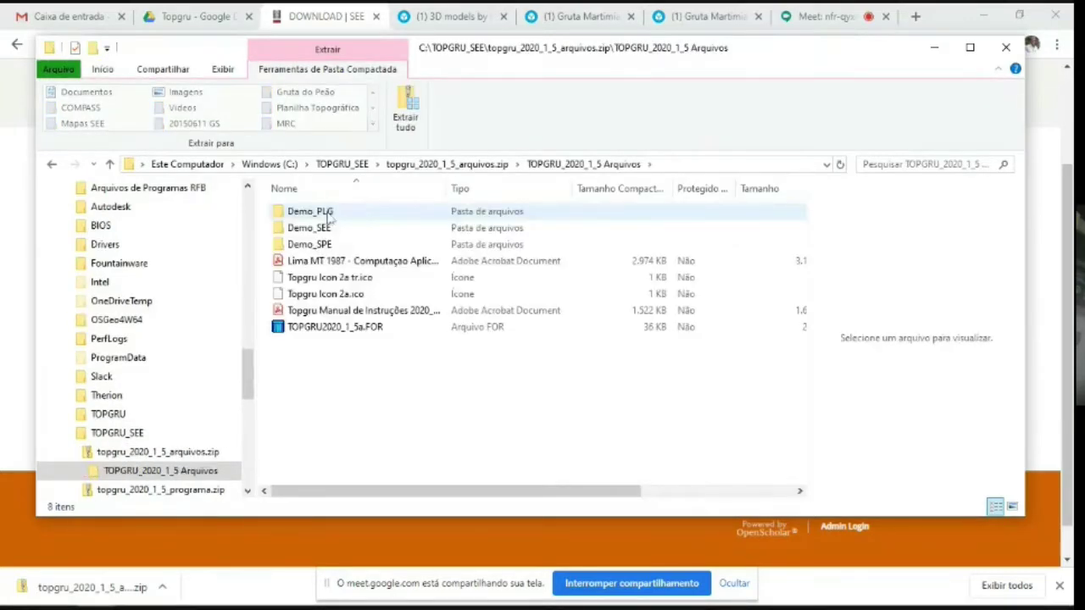
- Copy everything from Demo_PLG to TOPGRU2020_1_5a.FOR out of the archive and paste it into the TOPGRU_SEE folder
click(329, 217)
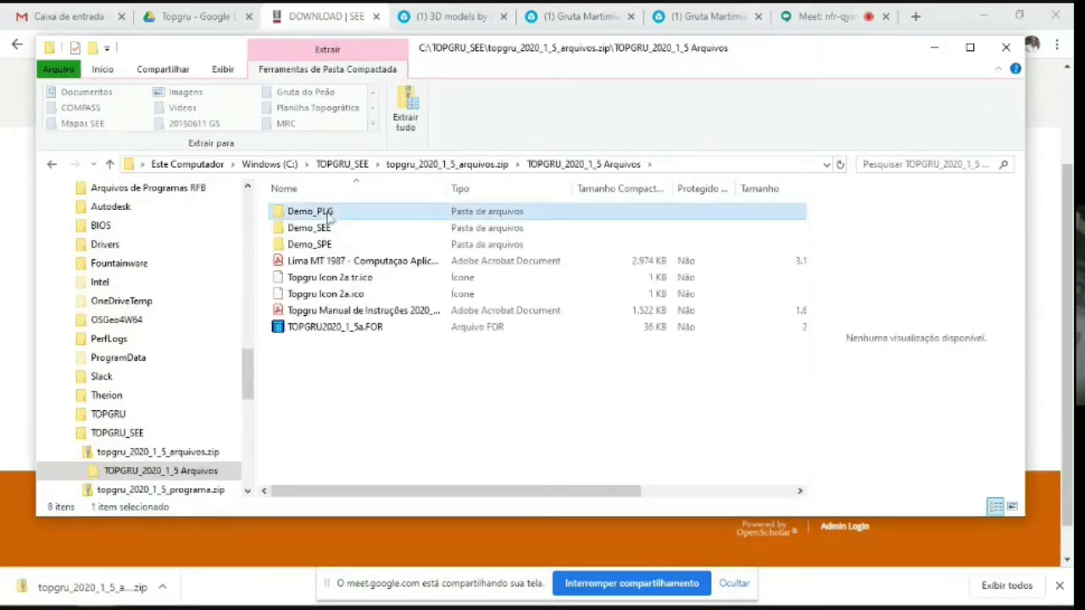
shift+click(330, 326)
right_click(329, 244)
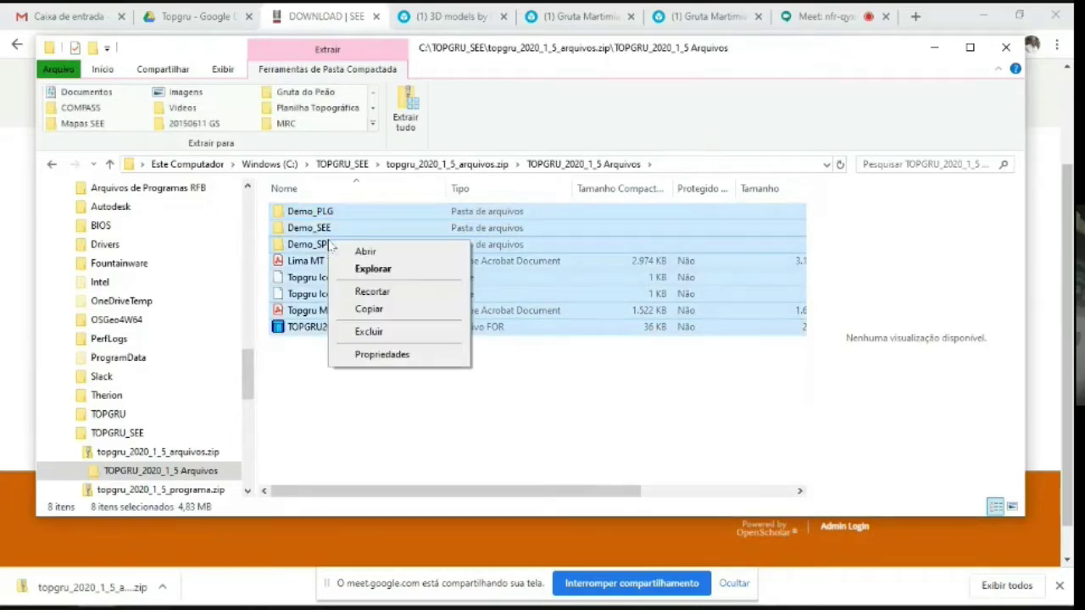
click(366, 309)
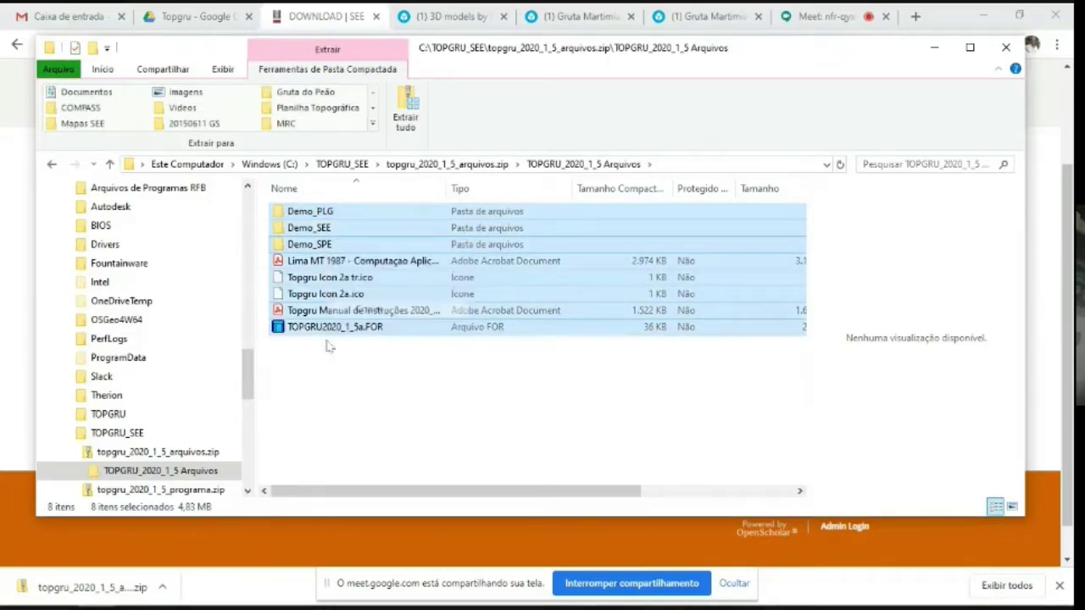
click(119, 433)
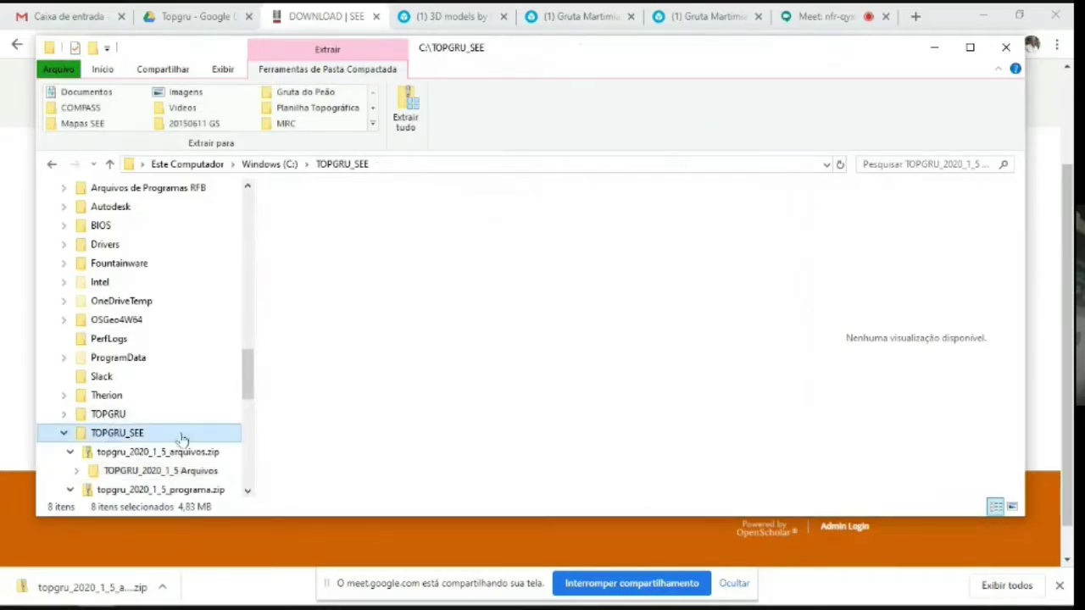
right_click(362, 305)
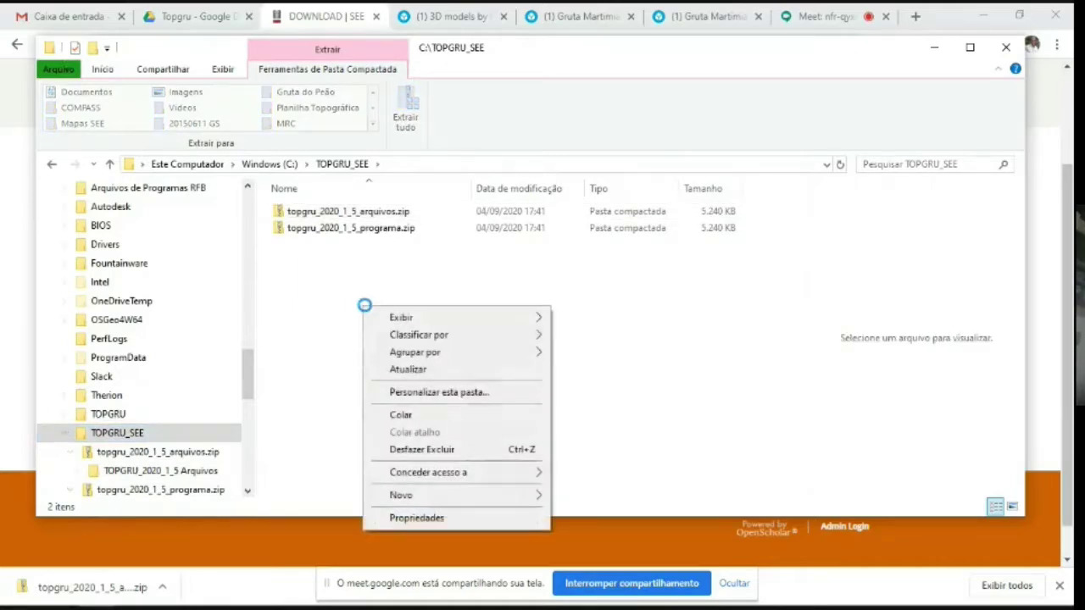
click(402, 416)
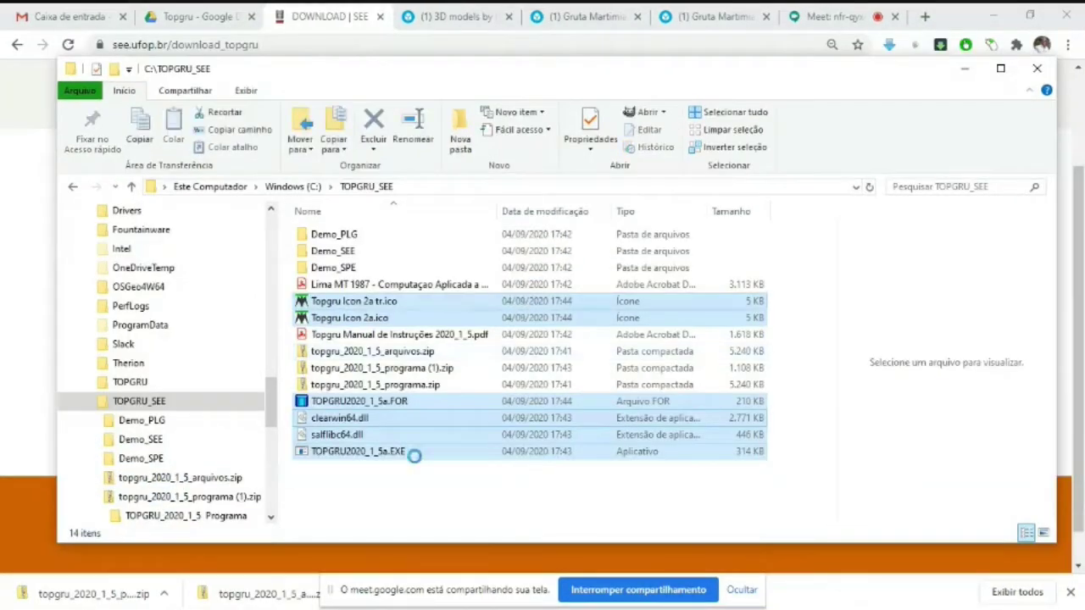
click(409, 489)
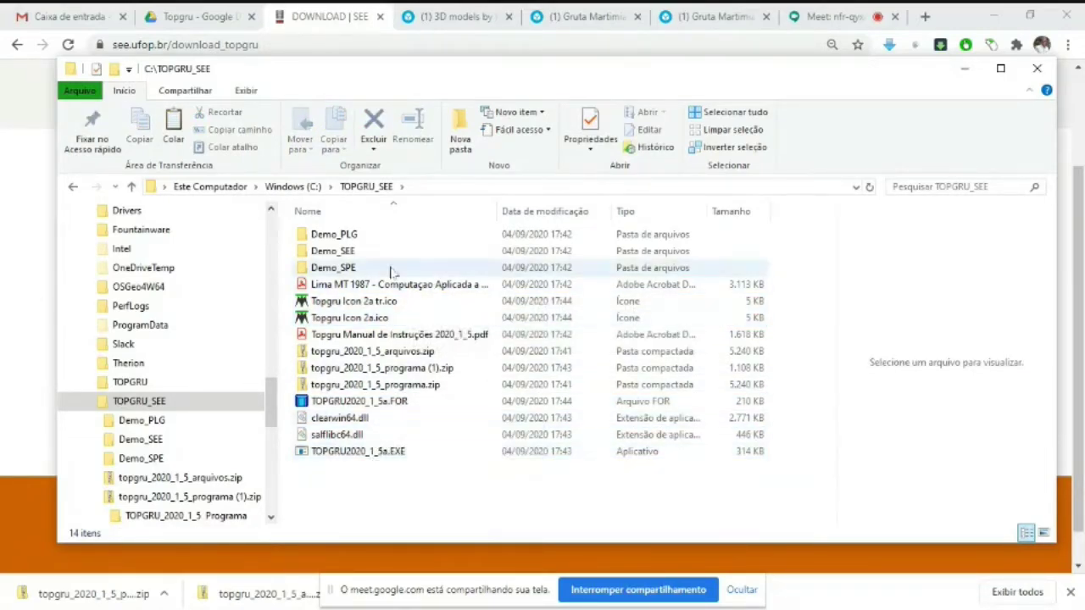
- Look through the two TOPGRU zip archives and the Demo_PLG folder, and return to the TOPGRU_SEE folder
click(179, 479)
click(196, 497)
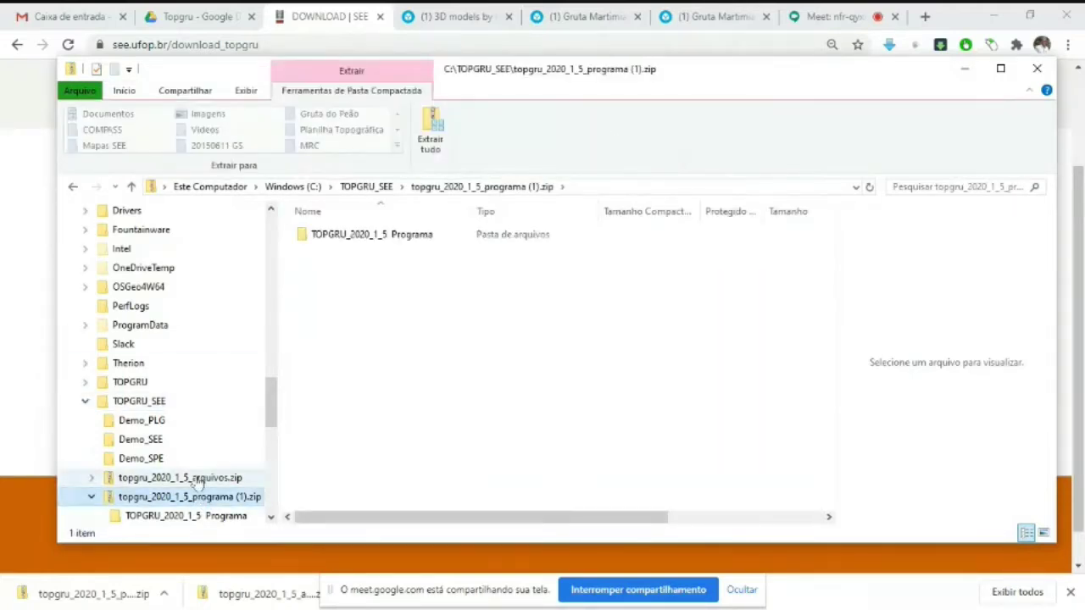
click(170, 478)
click(128, 421)
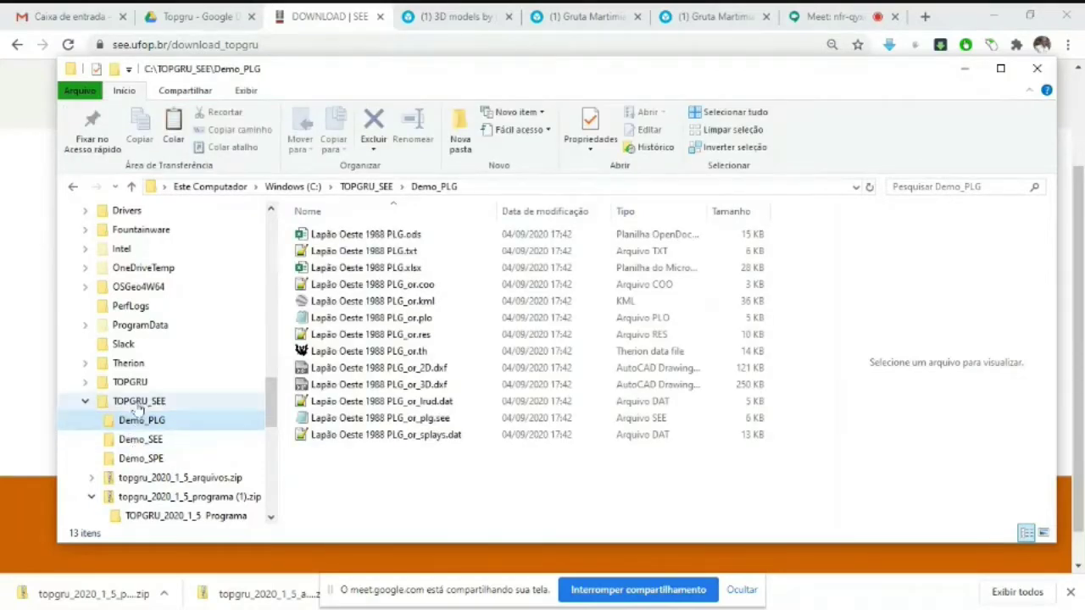
click(139, 405)
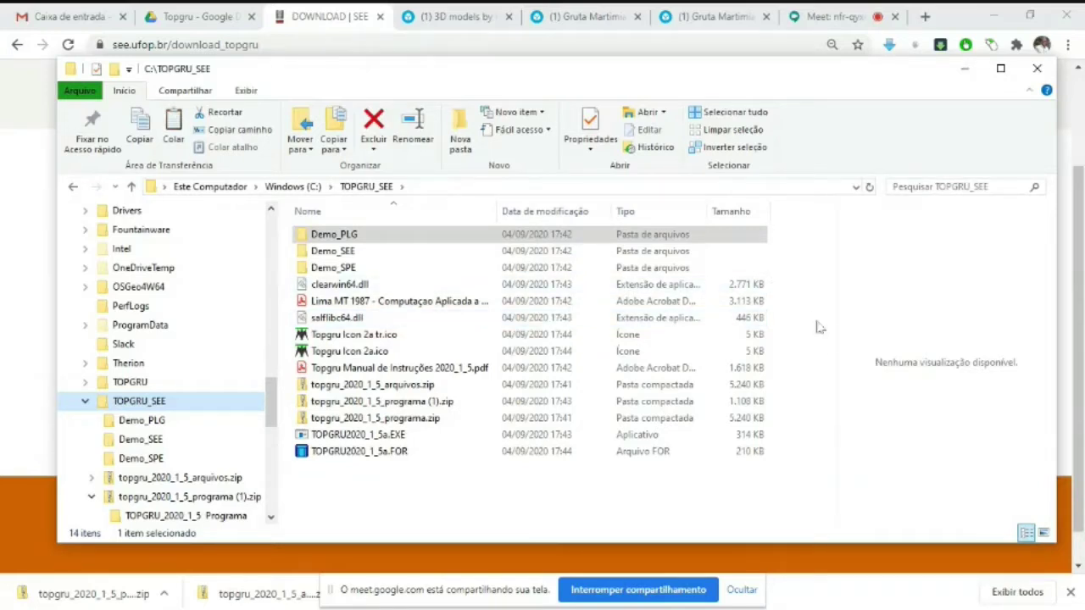
- Open the Demo_SEE folder and make sure file name extensions are shown
click(131, 442)
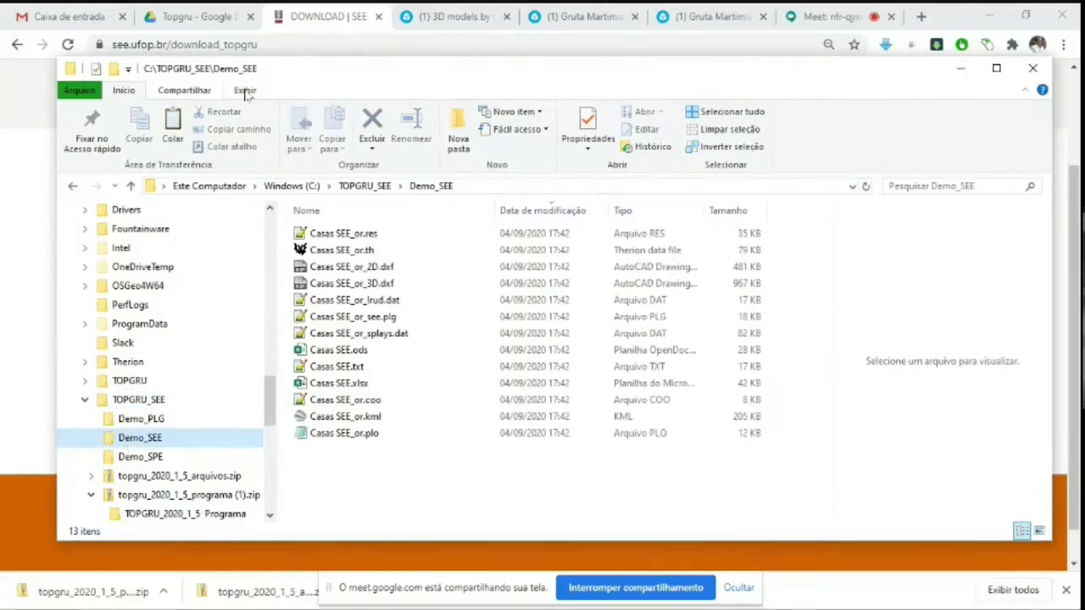
click(245, 90)
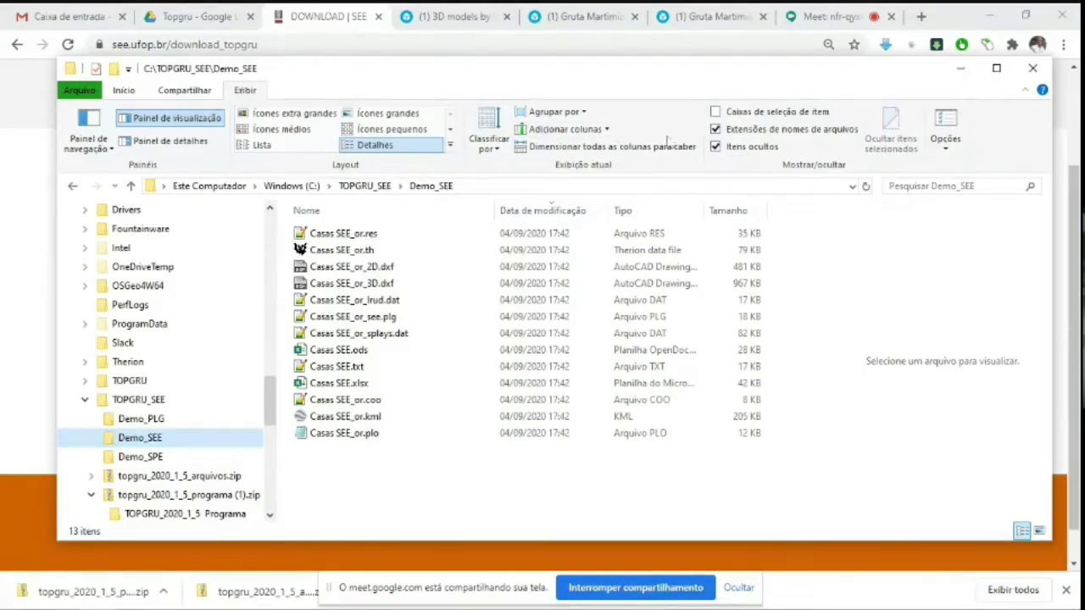
click(715, 129)
click(716, 132)
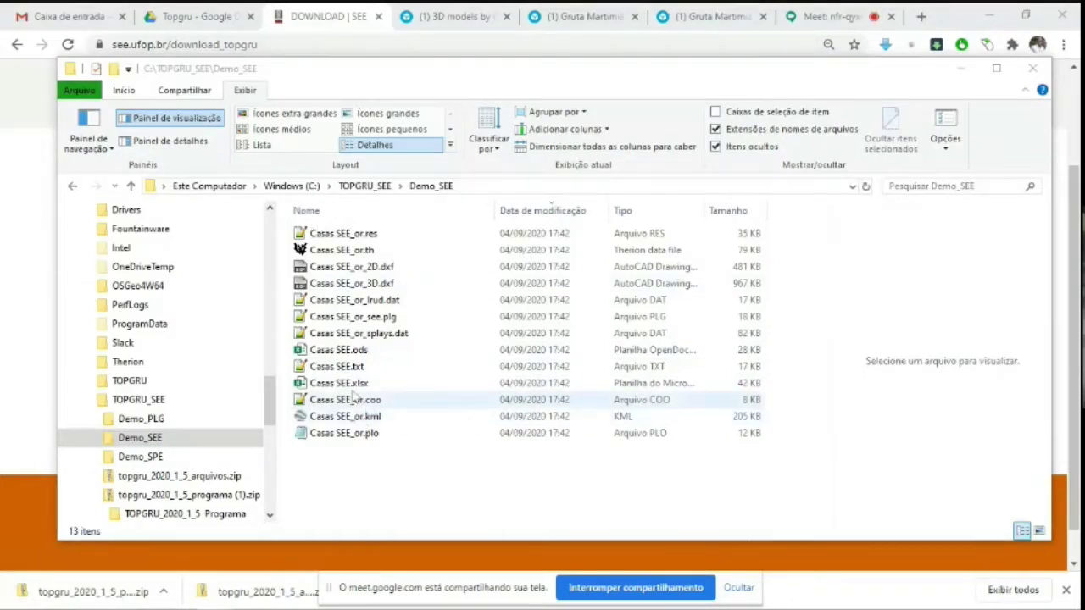
- Open the Casas SEE.xlsx spreadsheet and view the cave survey data on the Casas_Modelo_SEE sheet
double_click(349, 386)
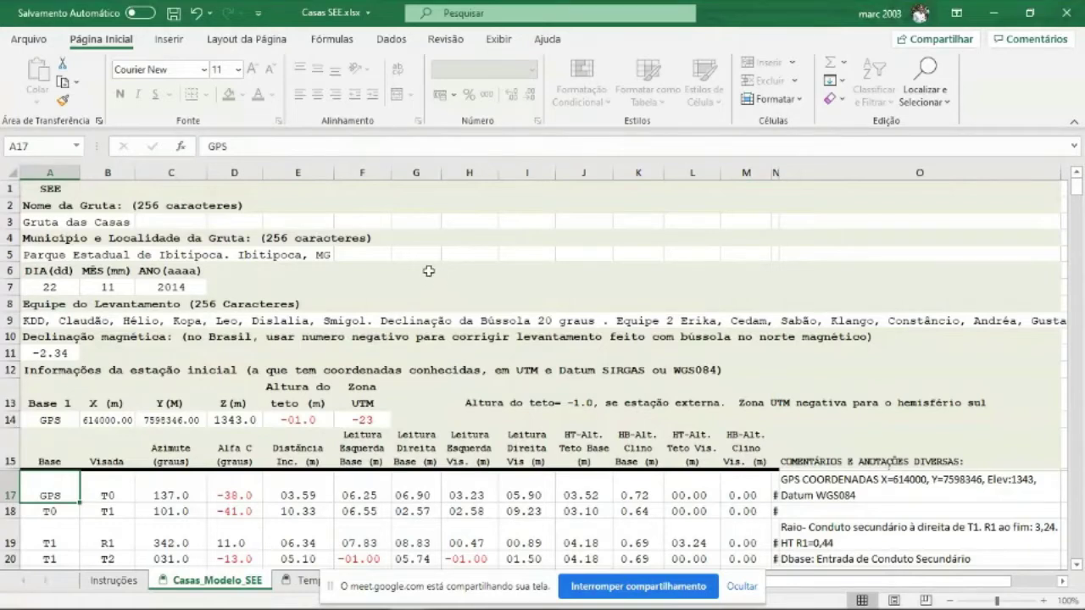
scroll(429, 270, down, 1)
scroll(425, 274, up, 1)
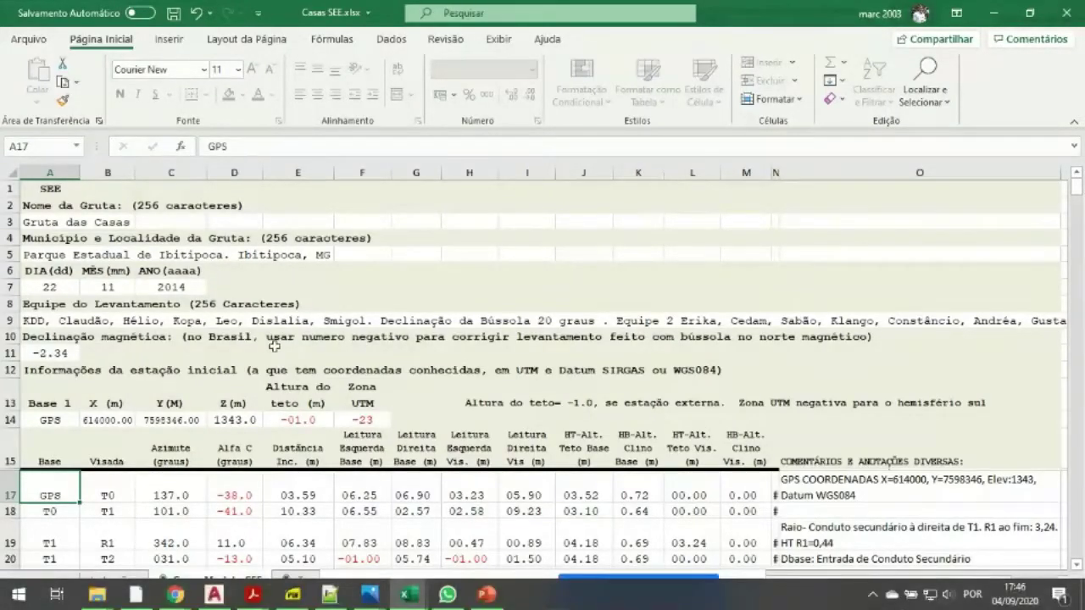
- Examine the row 15 survey headers from Base to HB-Alt. Clino Vis. (m) and the GPS entry in A17, looking them up with Research
click(48, 461)
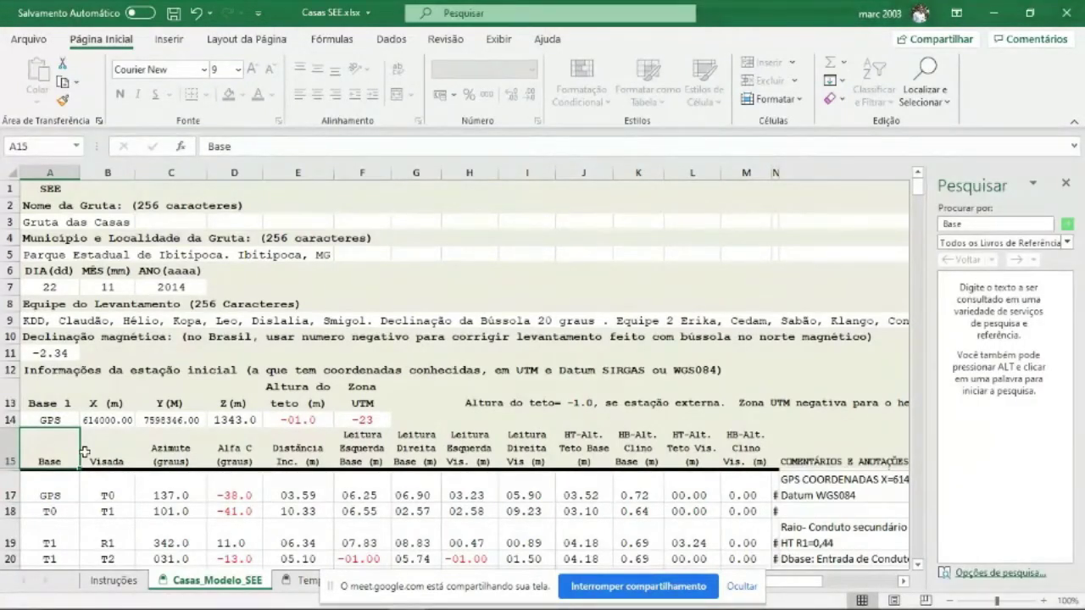
alt+click(232, 446)
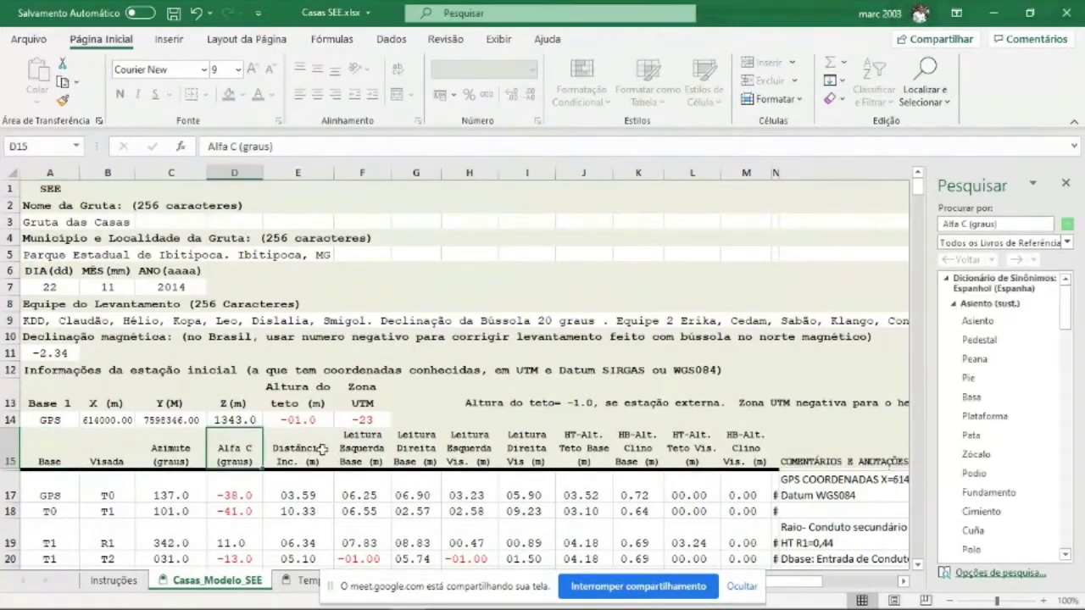
alt+click(311, 454)
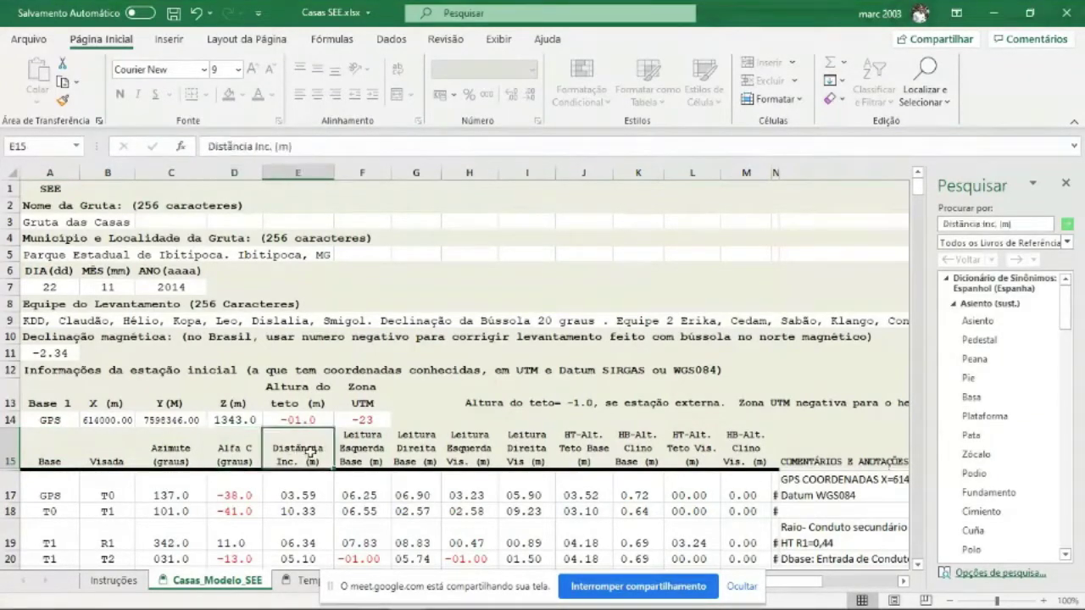
alt+click(415, 445)
alt+click(469, 448)
alt+click(527, 448)
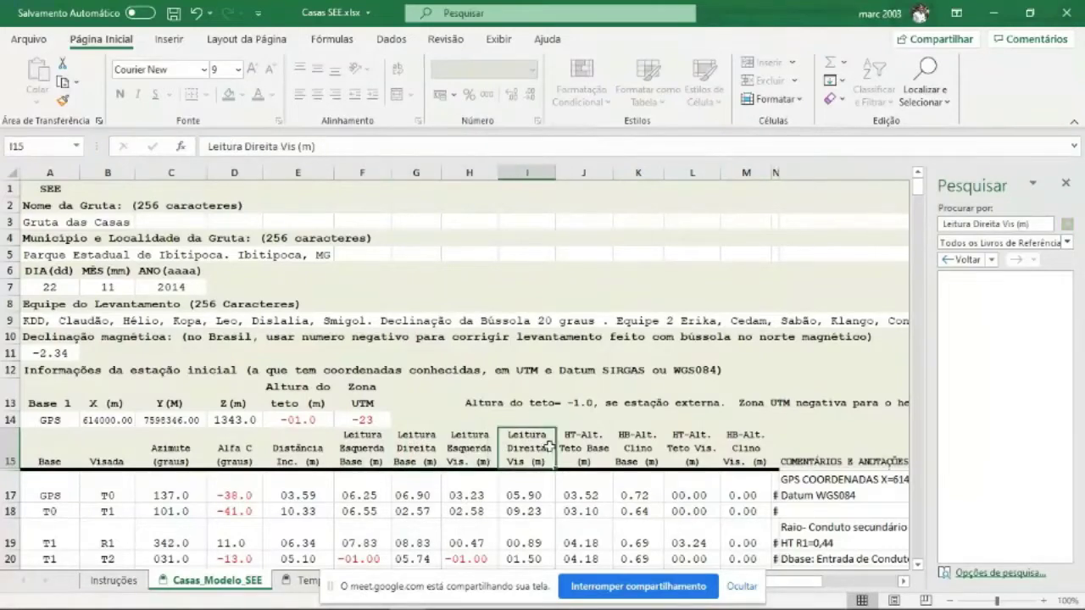
alt+click(583, 448)
alt+click(643, 446)
alt+click(696, 447)
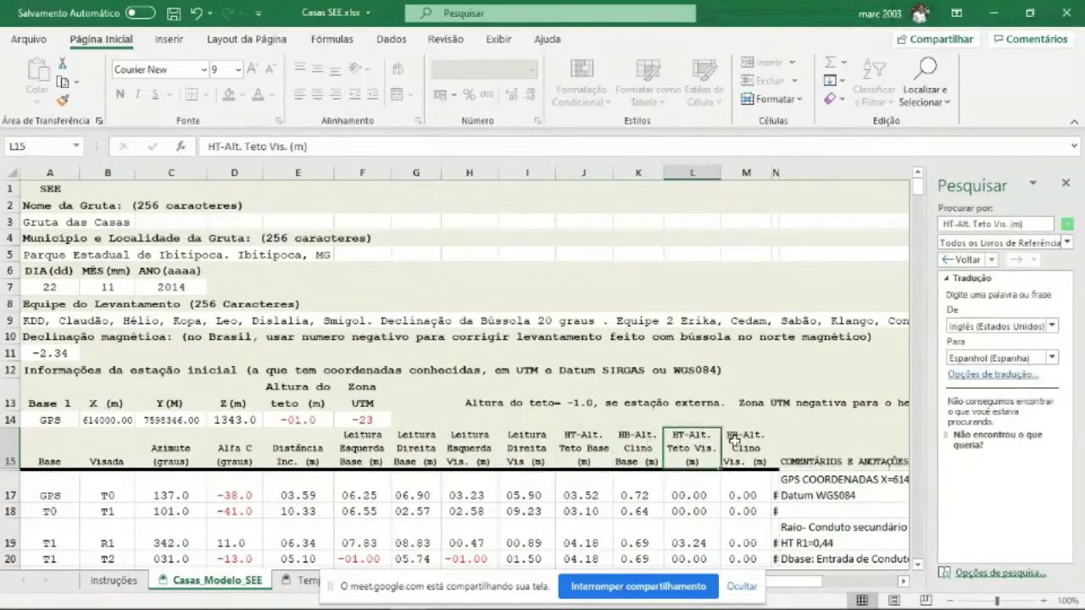
alt+click(736, 438)
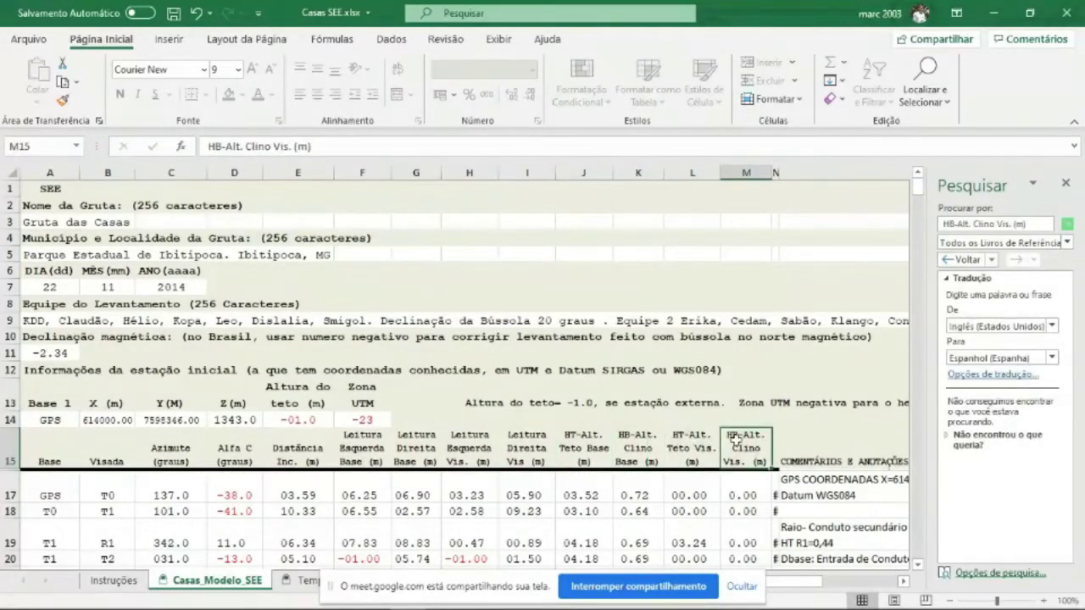
alt+click(45, 490)
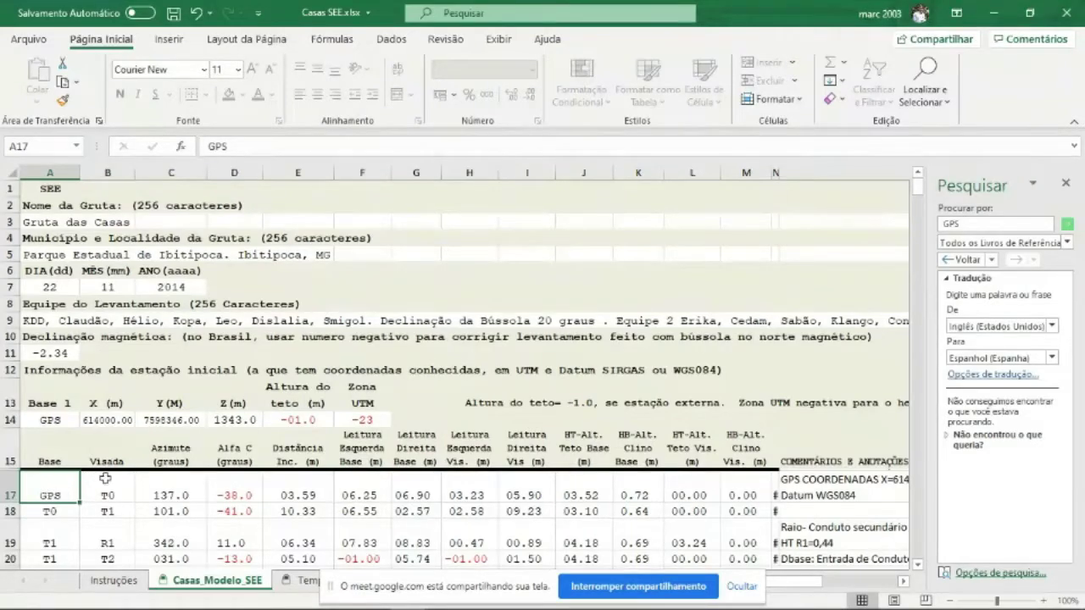
- Switch to File Explorer, look through the Demo_PLG and Demo_SPE folders, and return to the Demo_SEE folder
key(alt+Tab)
key(alt+Tab)
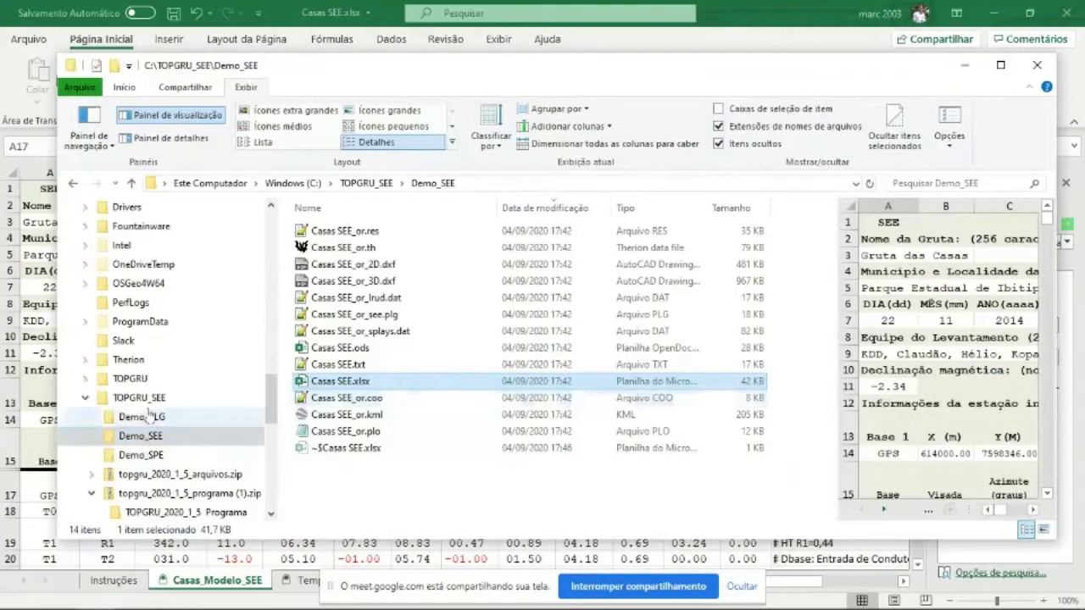
click(142, 418)
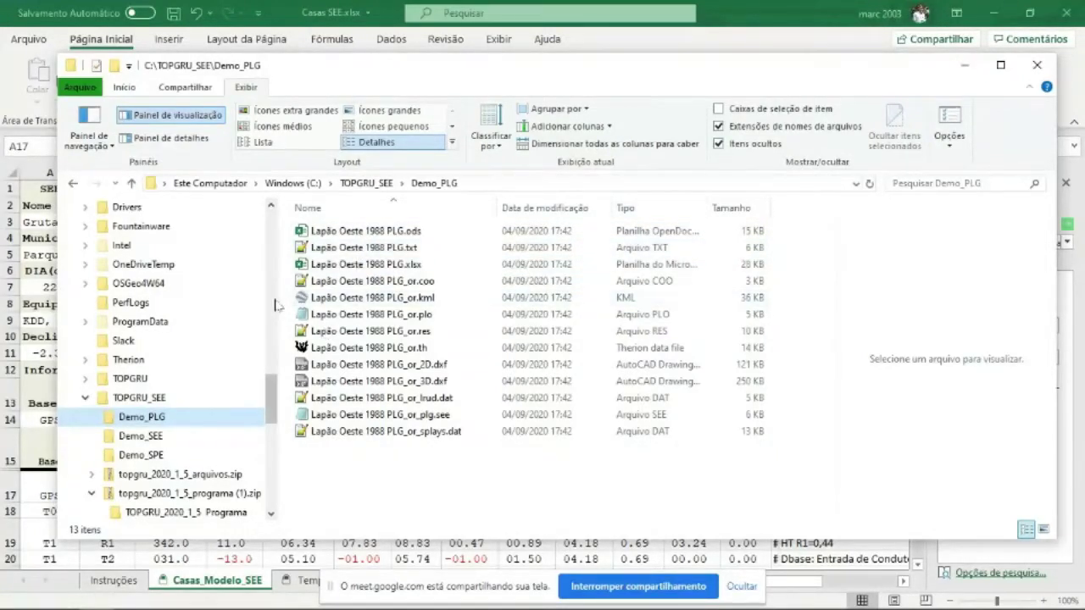
click(140, 456)
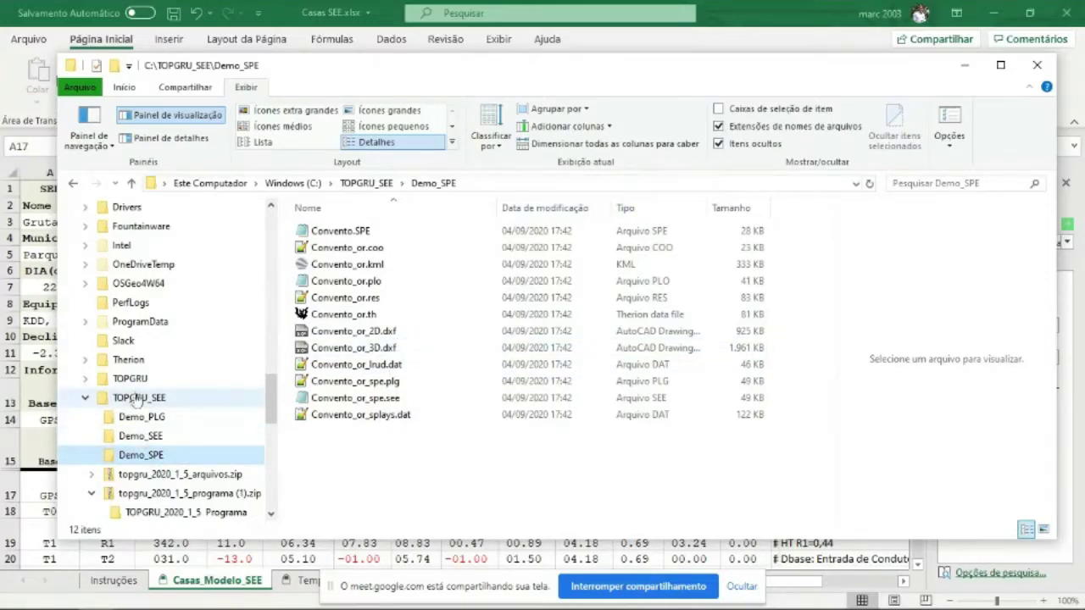
click(136, 439)
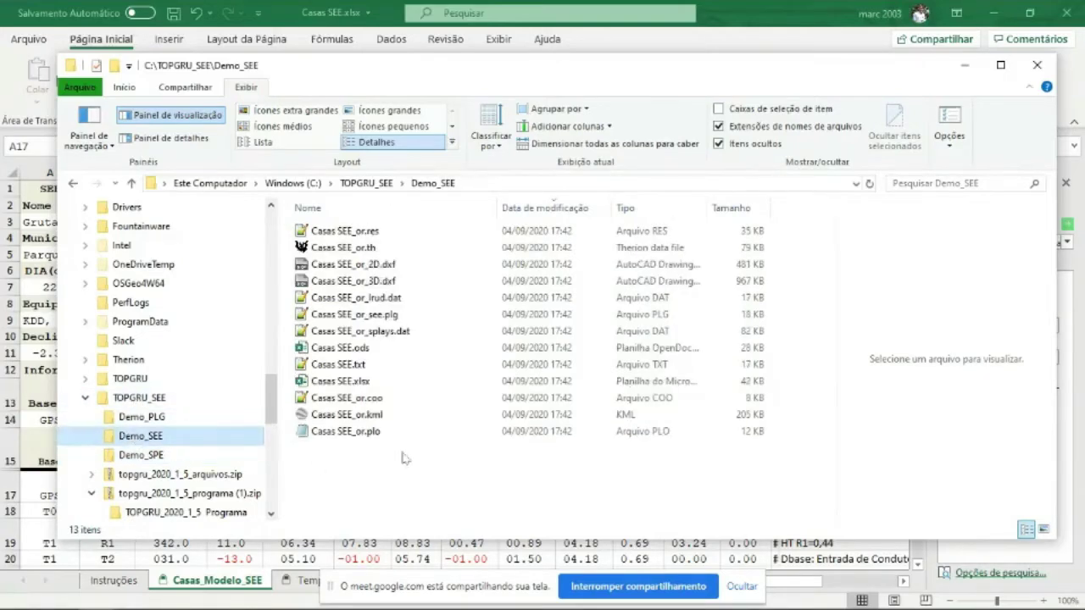
- Switch back to the Casas SEE.xlsx workbook in Excel and close the Research pane
key(alt+Tab)
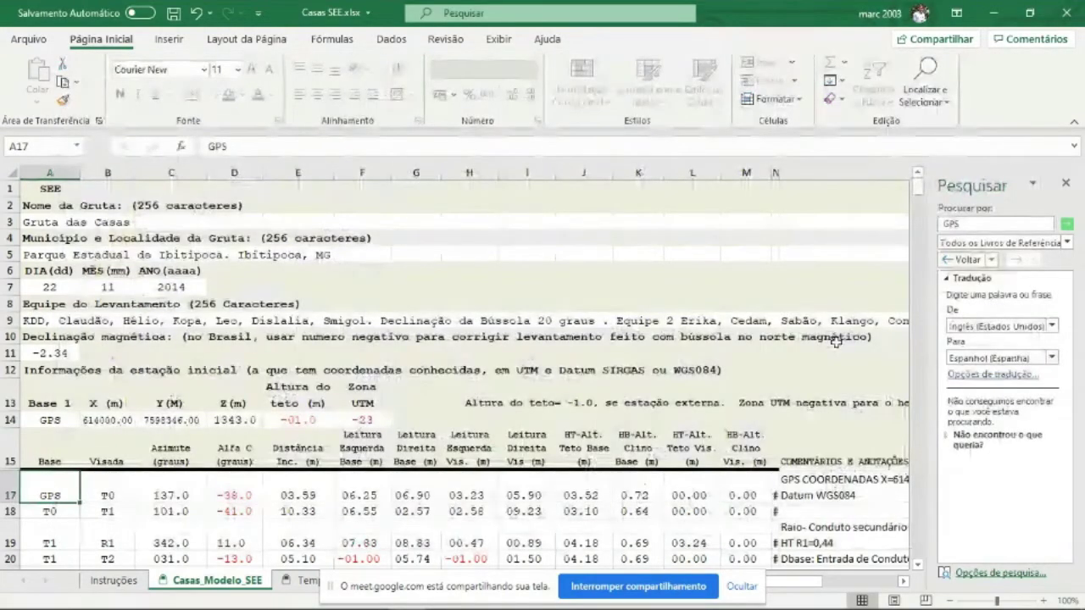
click(1066, 182)
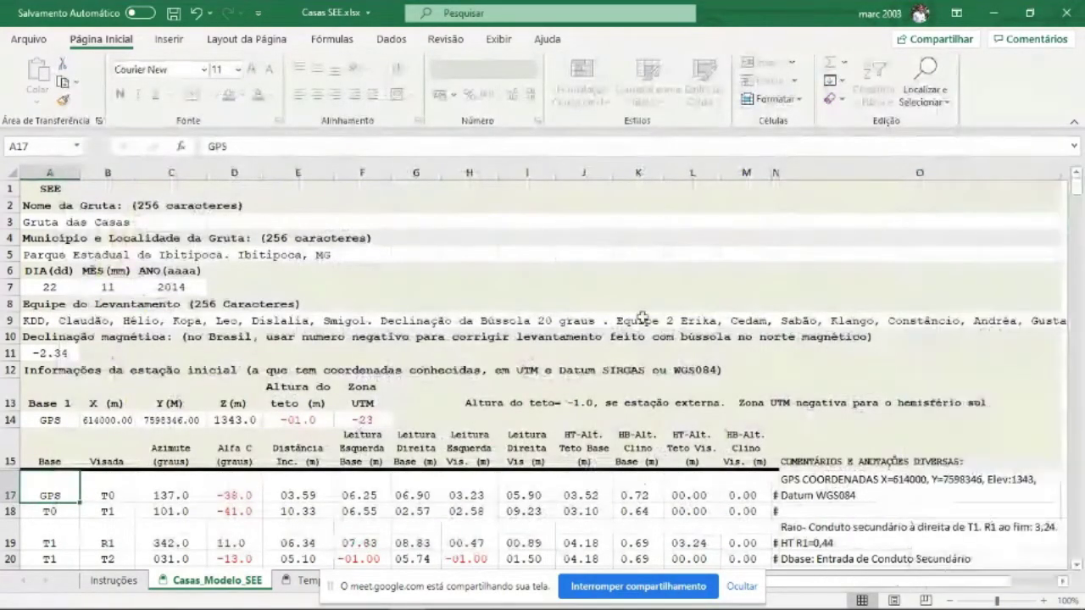
- Try to clear cells A1 and D1 on the protected Casas_Modelo_SEE sheet
click(34, 190)
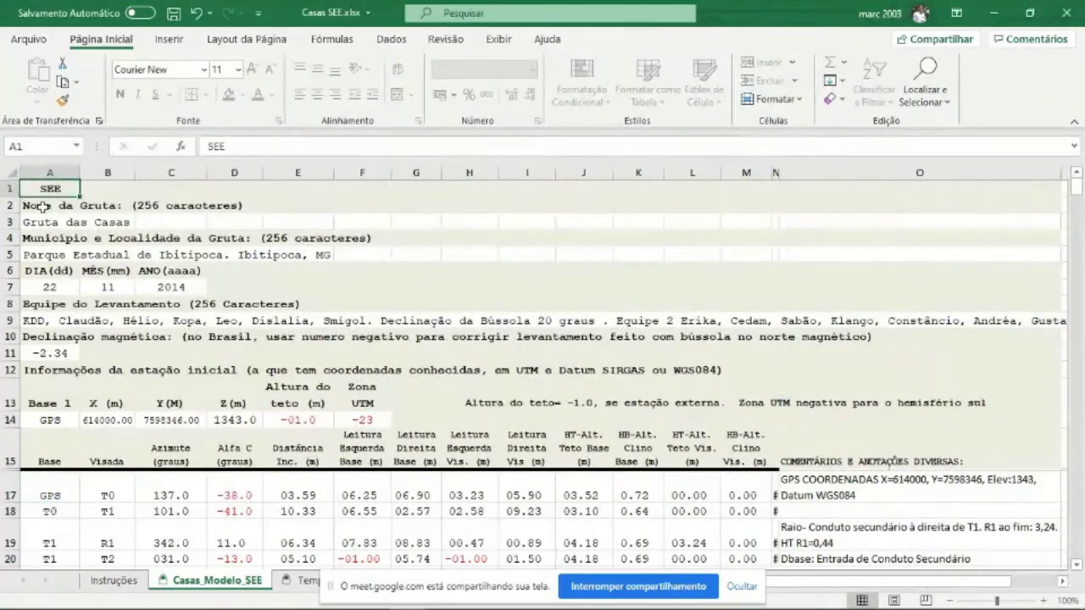
key(Delete)
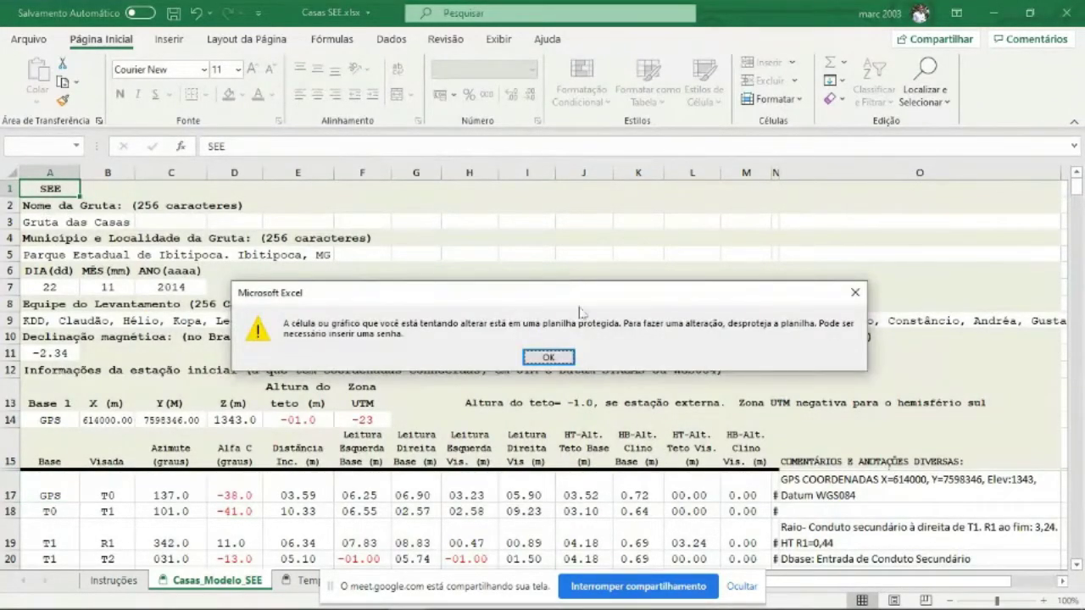
click(549, 358)
click(212, 190)
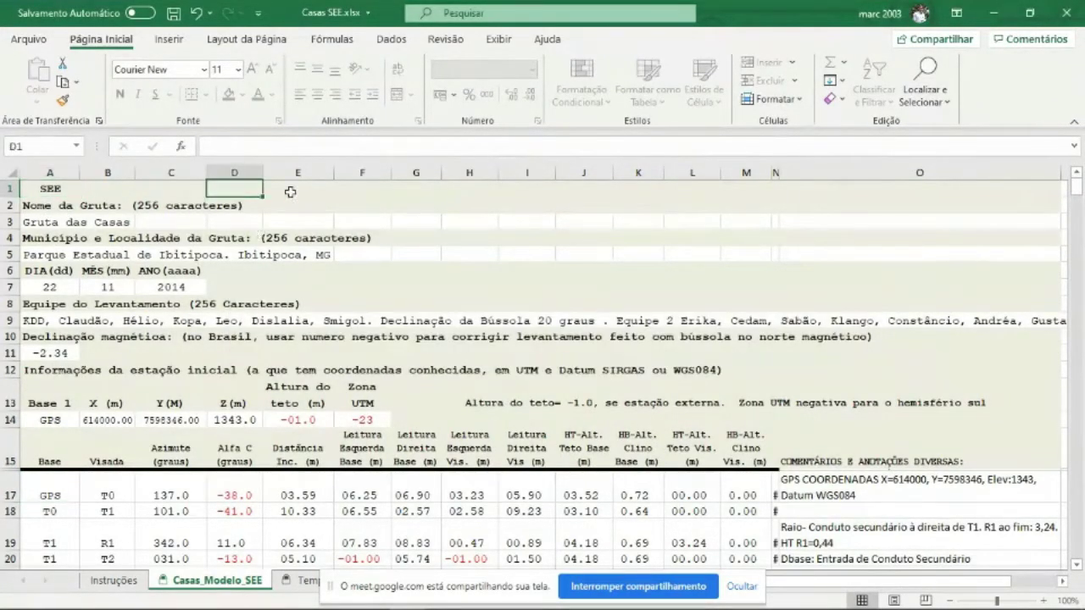
key(Delete)
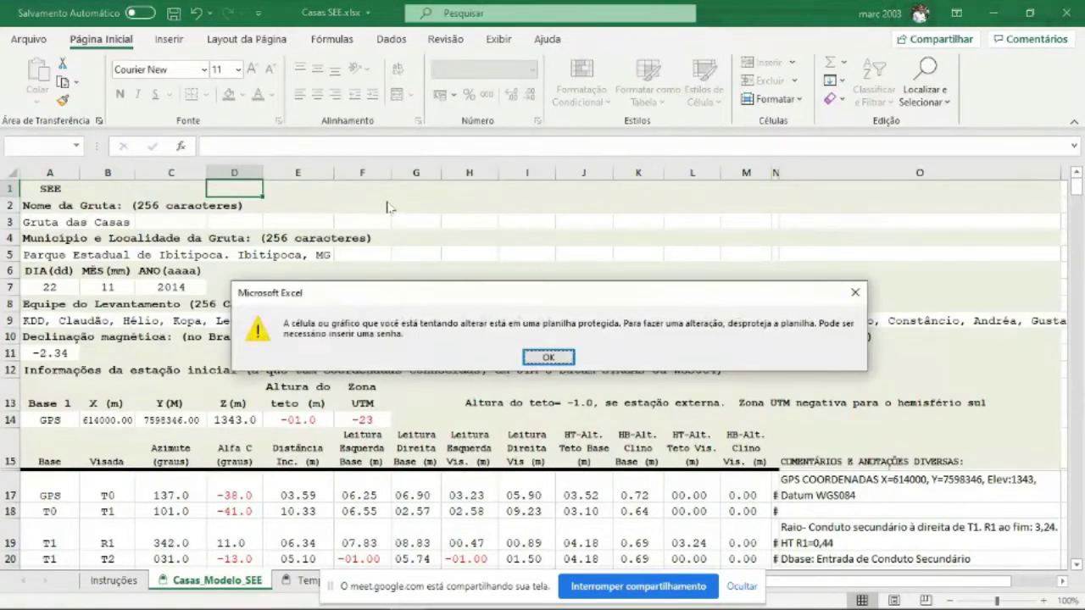
click(549, 358)
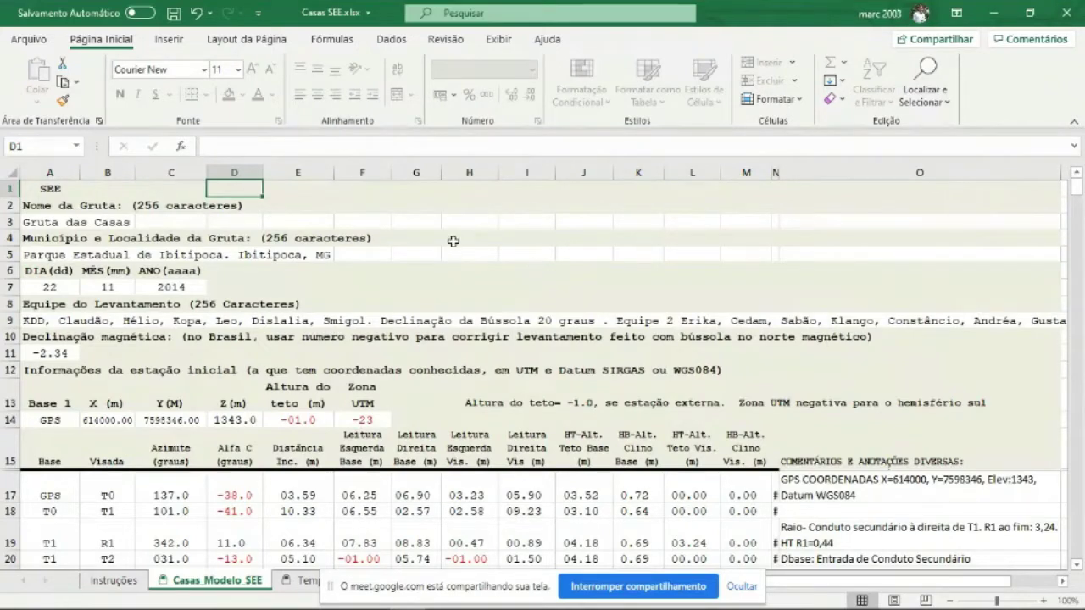
- Read instructions 1 and 2 on the Instruções sheet, checking the Template SEE sheet that instruction 2 refers to
click(104, 581)
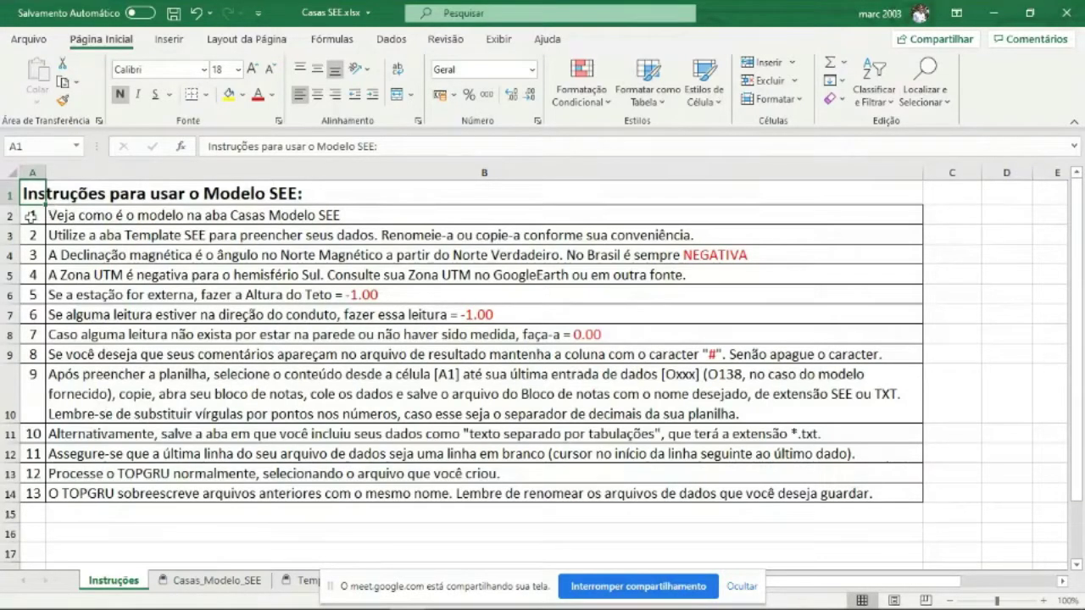
click(119, 216)
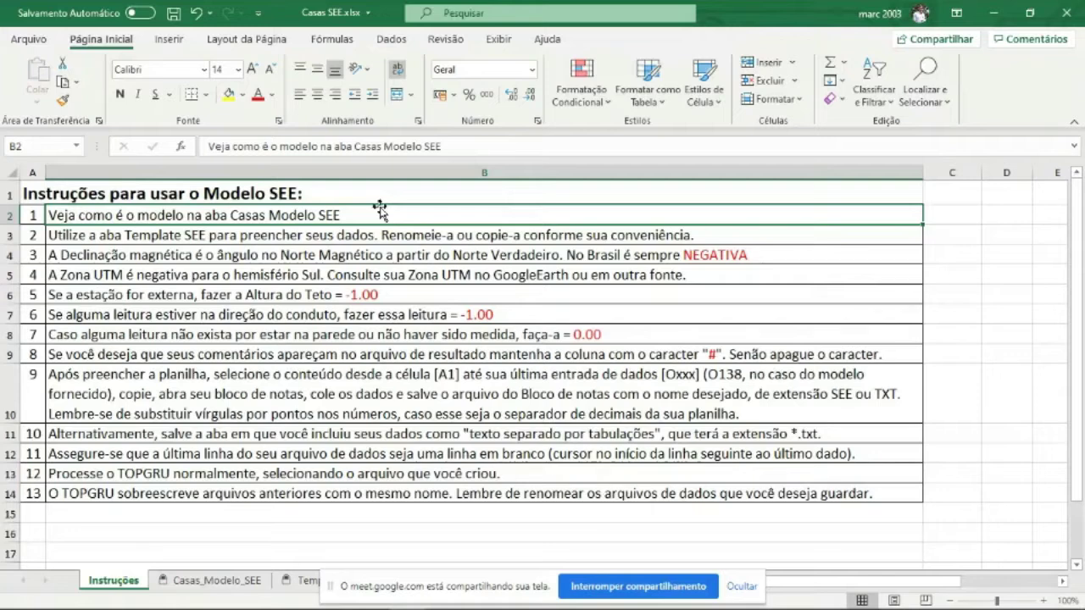
click(182, 237)
click(189, 216)
click(188, 237)
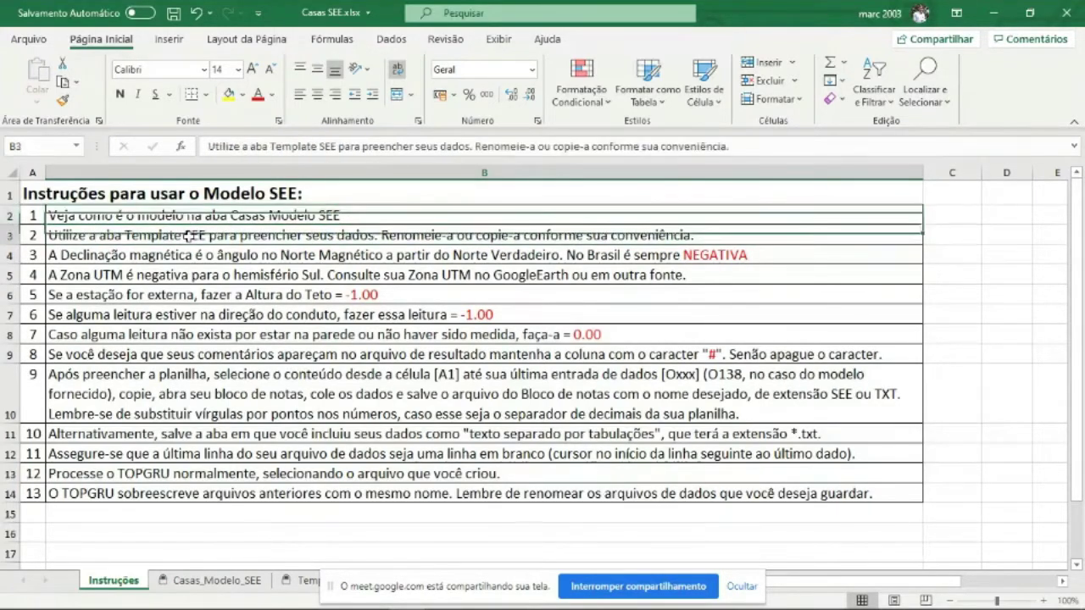
click(303, 582)
click(114, 581)
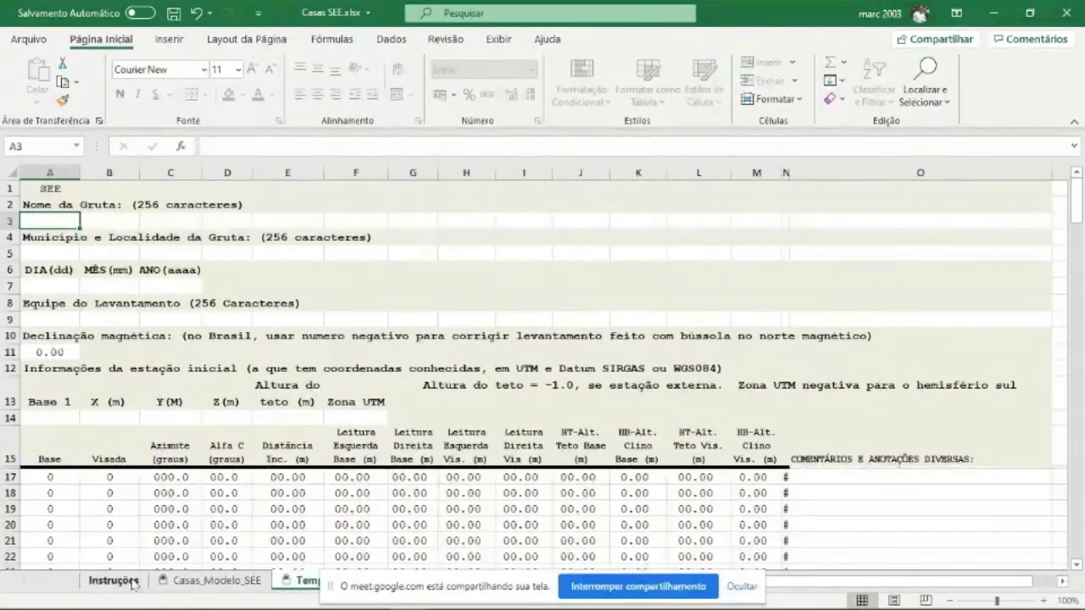
- Read instructions 3 to 8 on magnetic declination, UTM zone, roof height, special readings and the # comment column
click(182, 260)
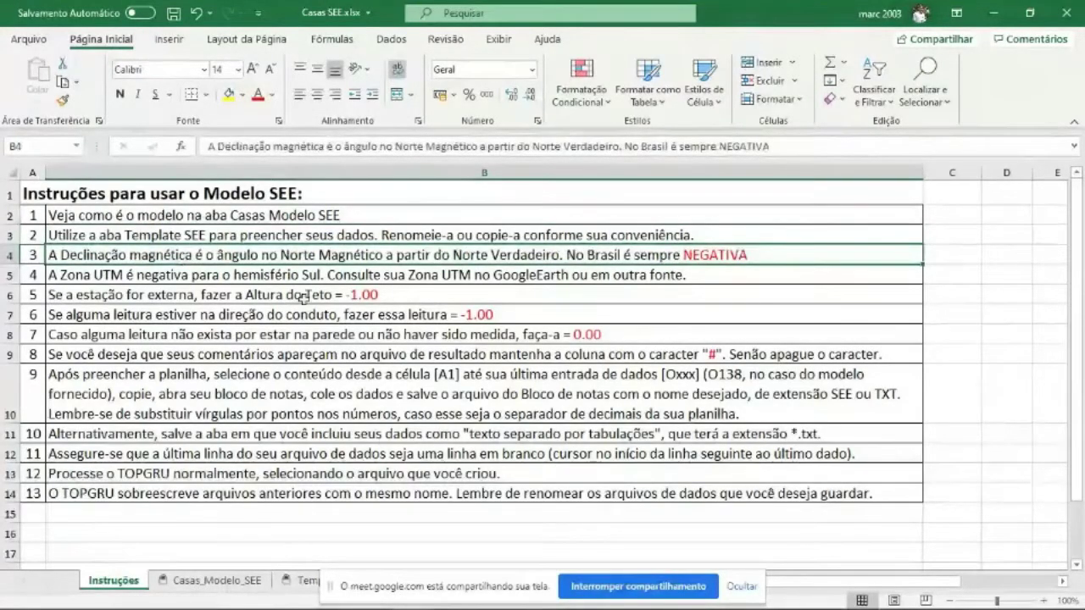
click(169, 278)
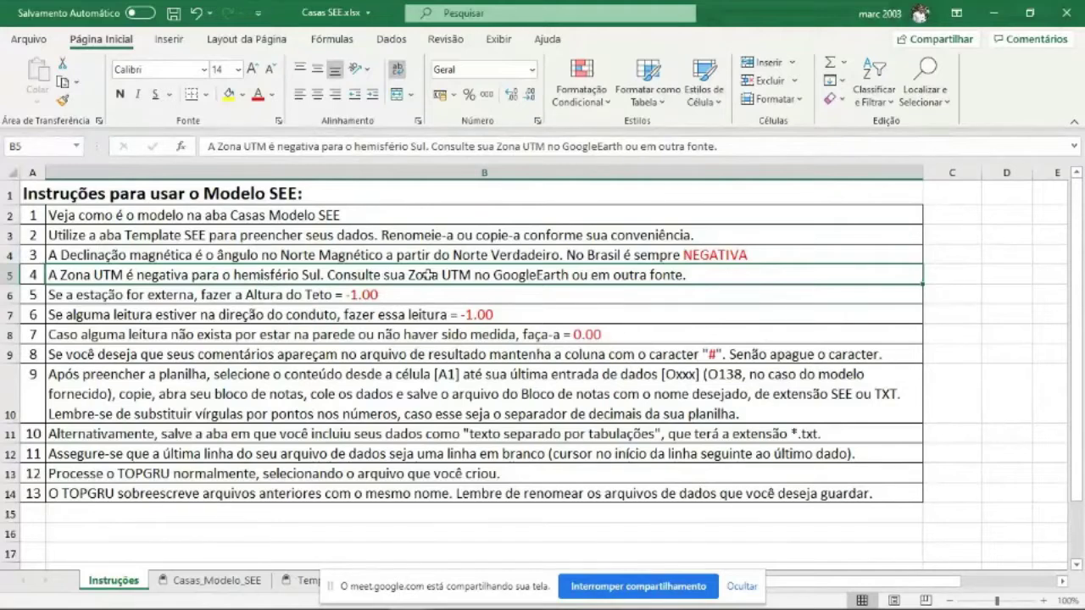
click(172, 294)
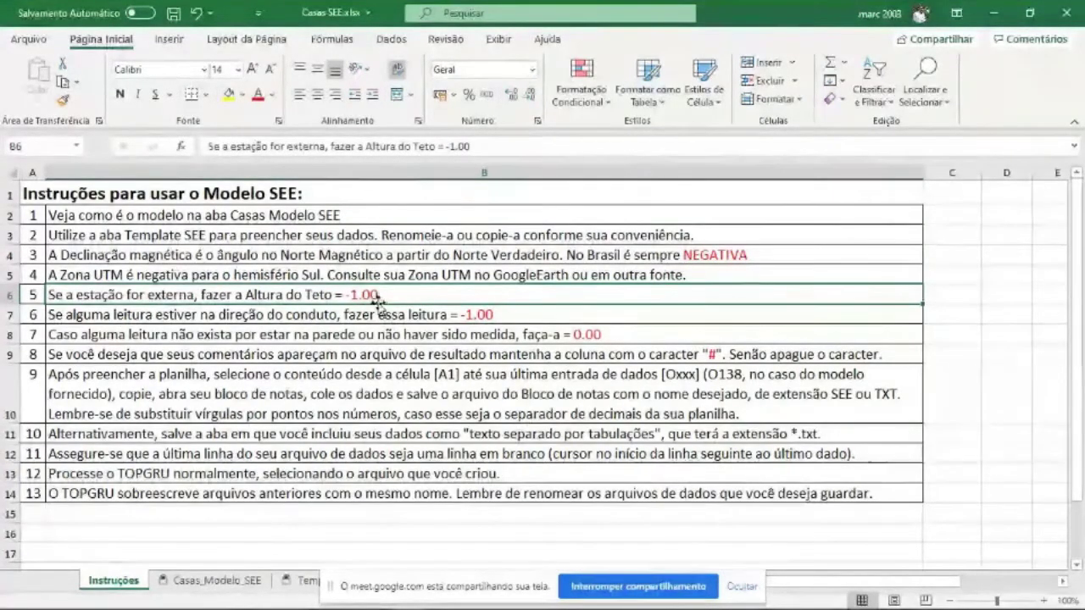
click(376, 312)
click(381, 291)
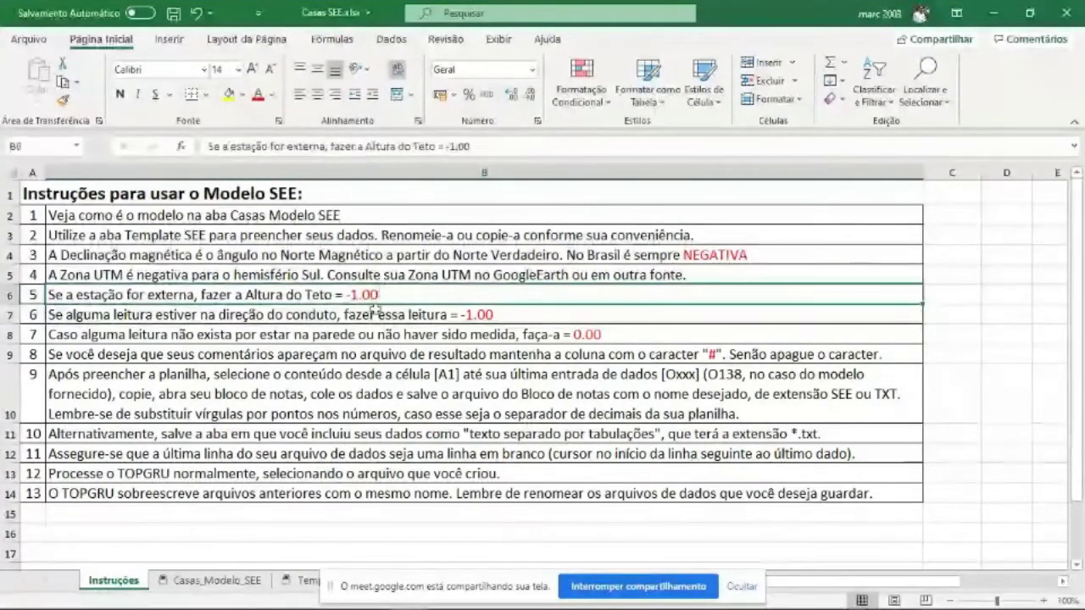
click(375, 312)
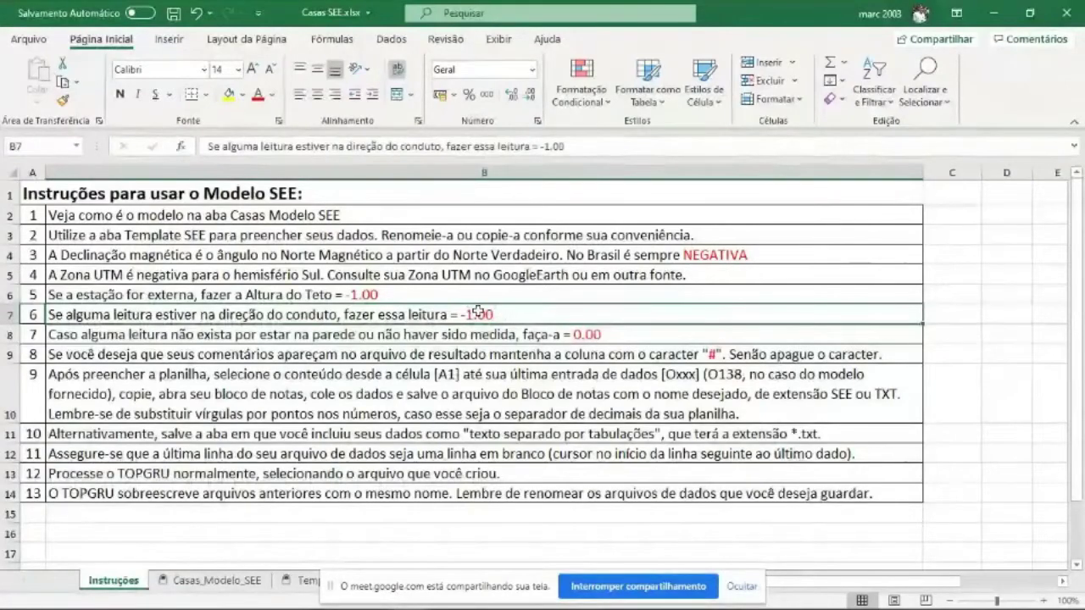
click(265, 335)
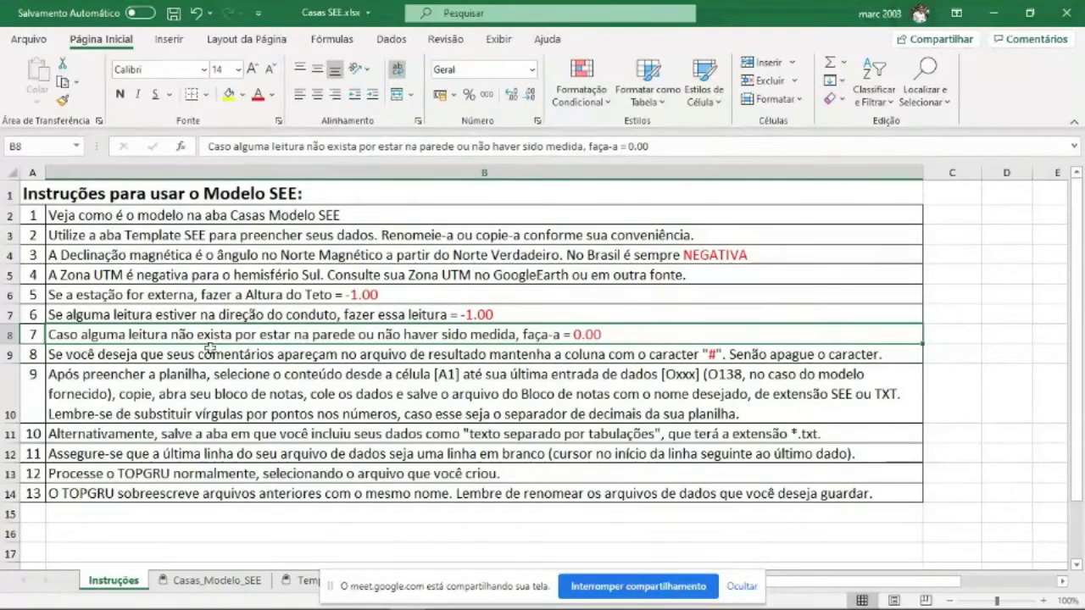
click(168, 356)
- Examine the # markers in column N beside the comments in rows 17 to 22 of the Casas_Modelo_SEE sheet
click(213, 581)
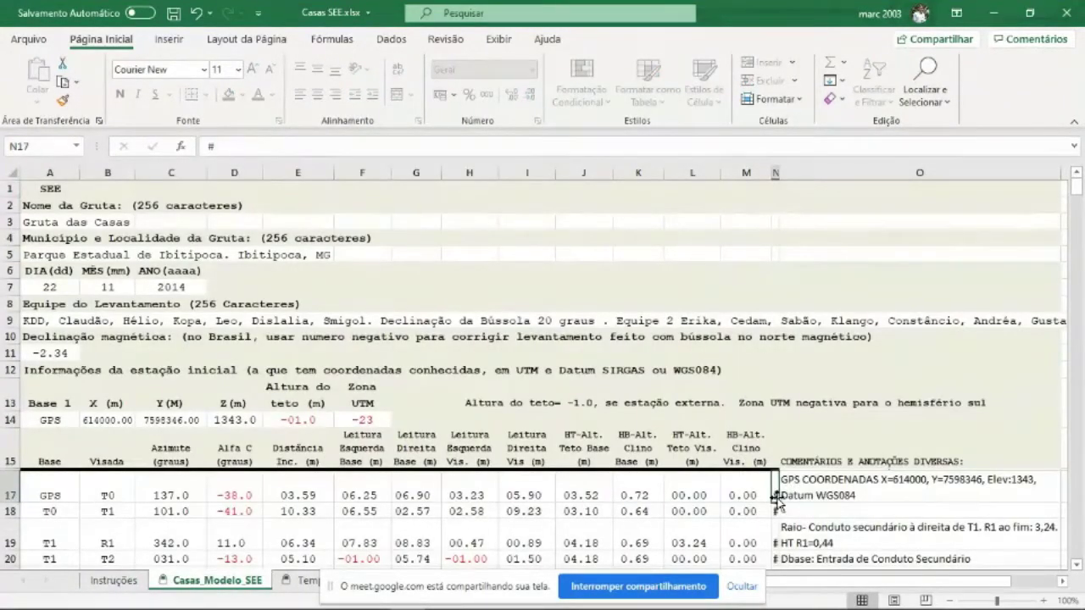
scroll(776, 501, down, 3)
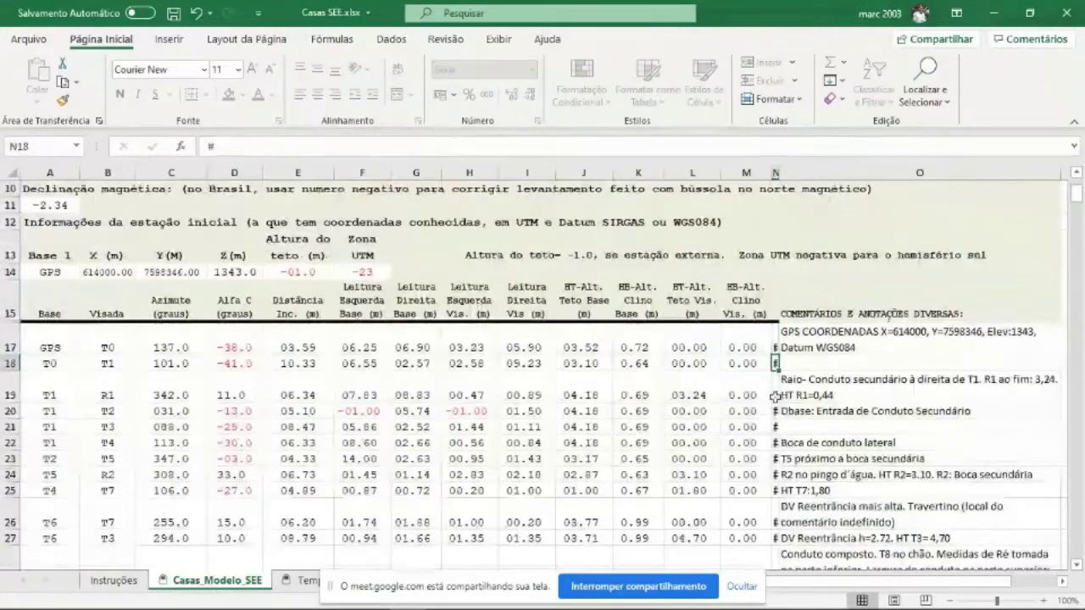
key(Down)
key(Down)
key(Down)
click(774, 444)
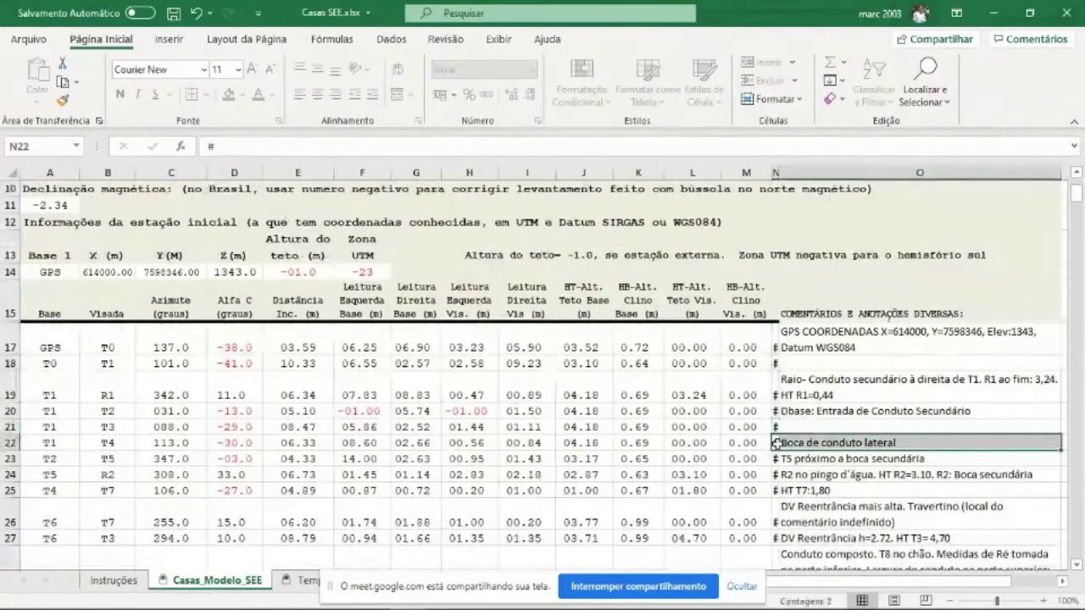
click(774, 410)
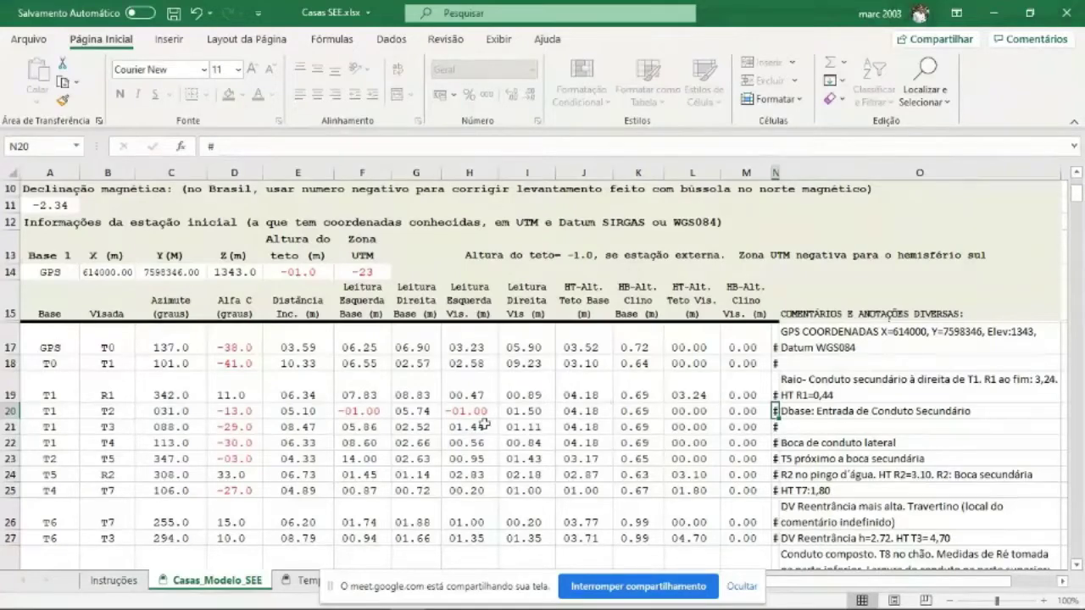
- Return to the Instruções sheet and review the remaining instructions from item 8 onward
key(alt+Tab)
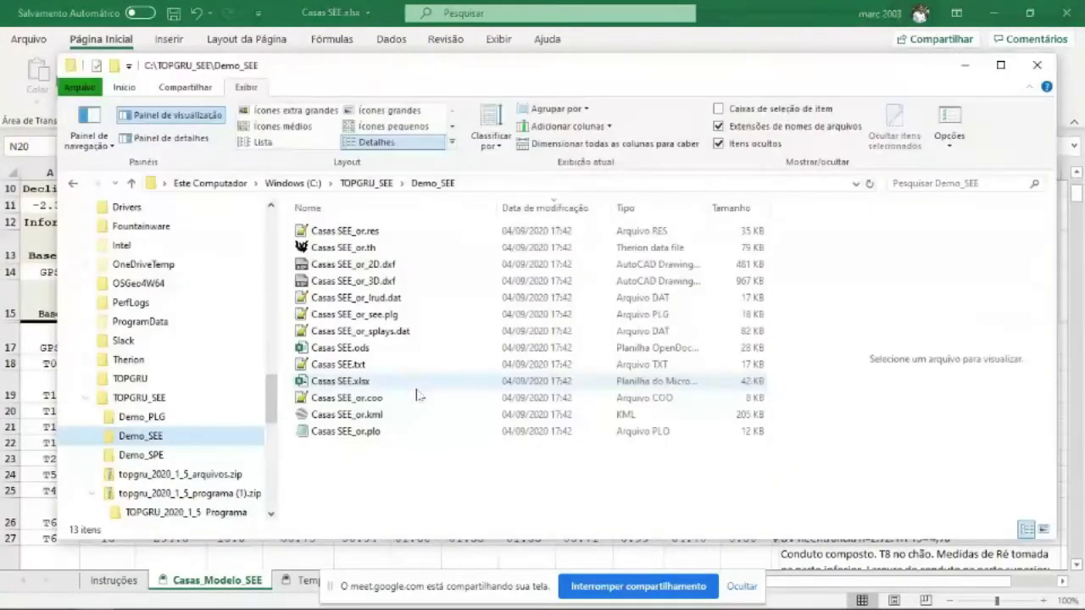
click(76, 581)
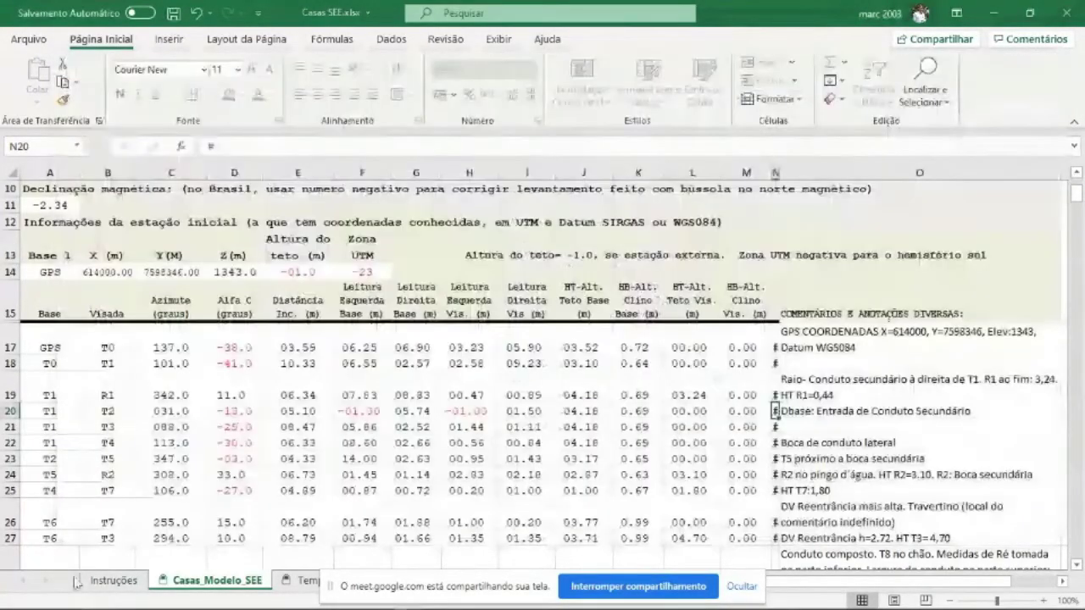
click(106, 581)
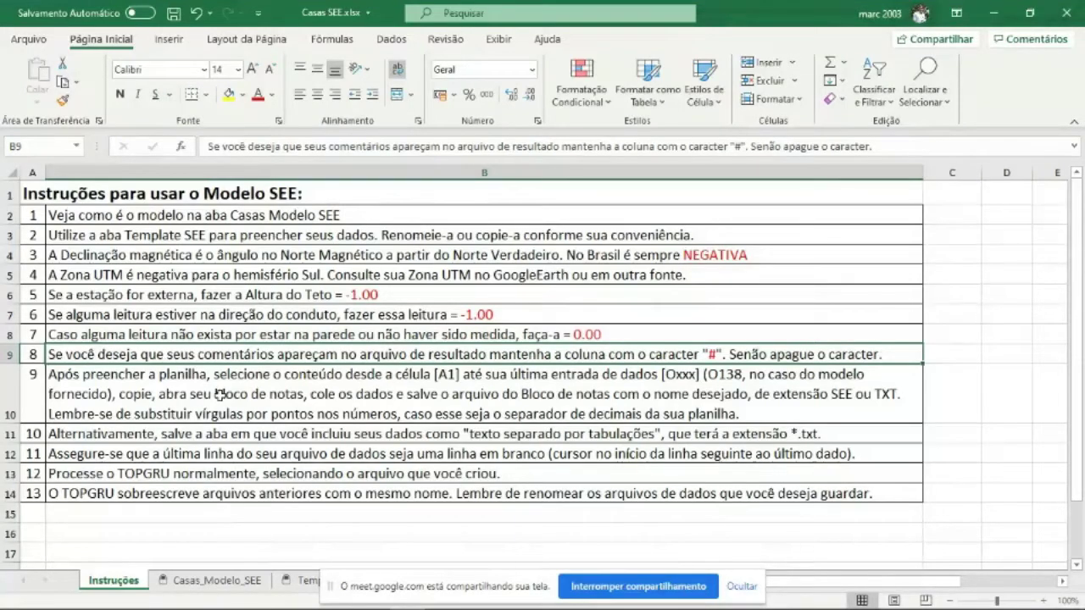
click(224, 568)
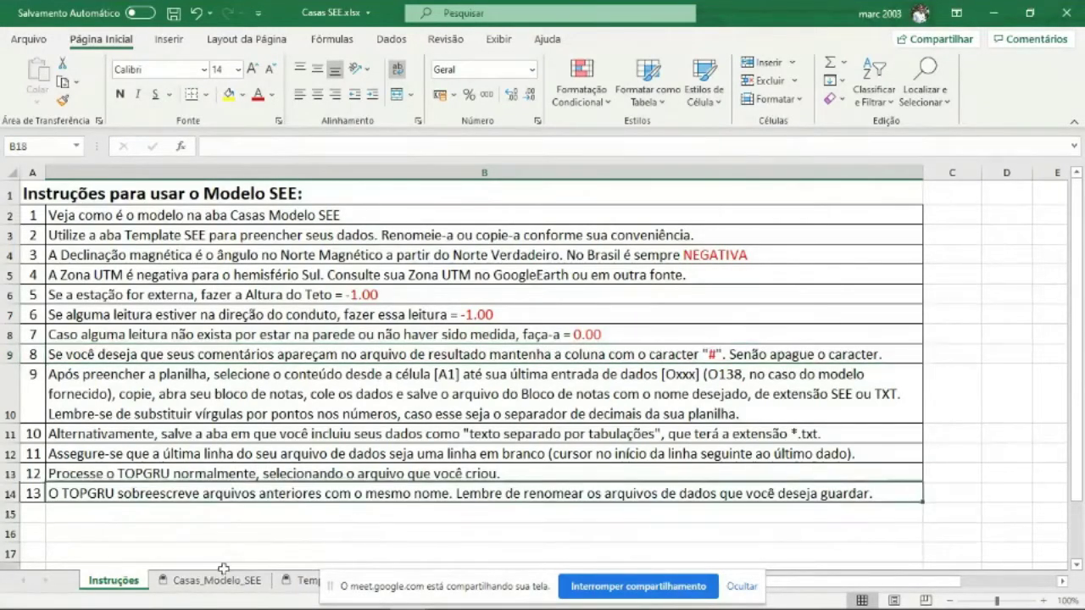
- Examine the column O comments in rows 28, 32 and 34 of Casas_Modelo_SEE and the red-filled azimuth in C34
click(225, 586)
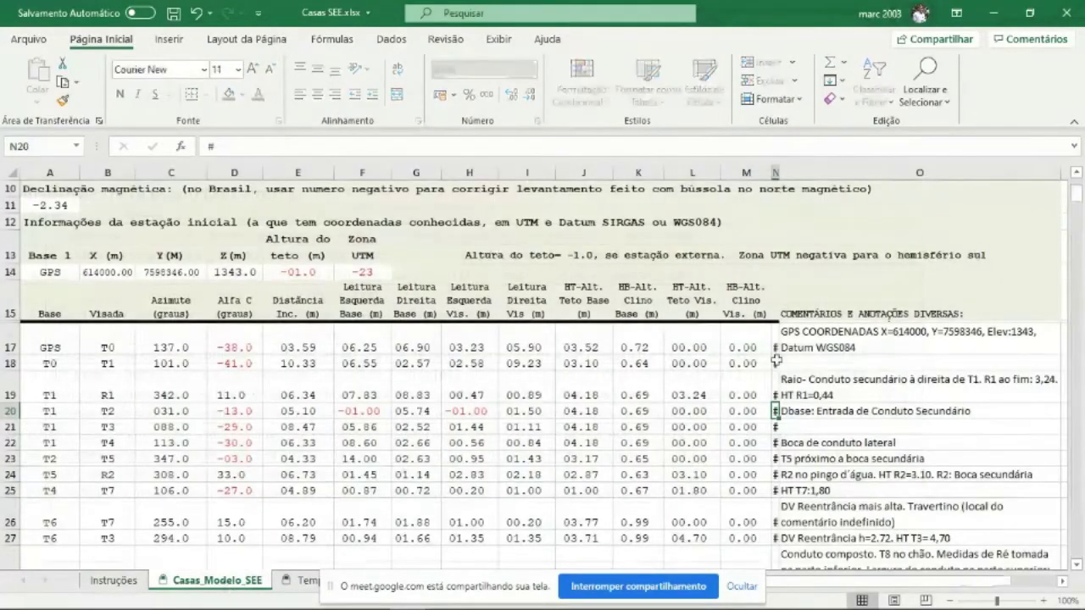
scroll(776, 362, down, 3)
click(848, 390)
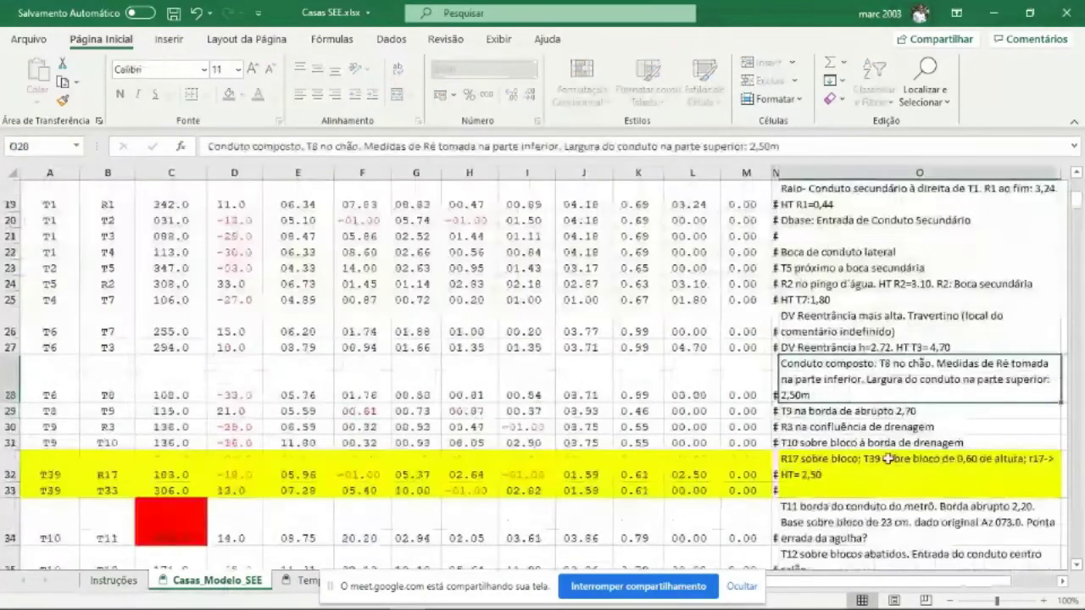
scroll(887, 458, down, 1)
click(888, 458)
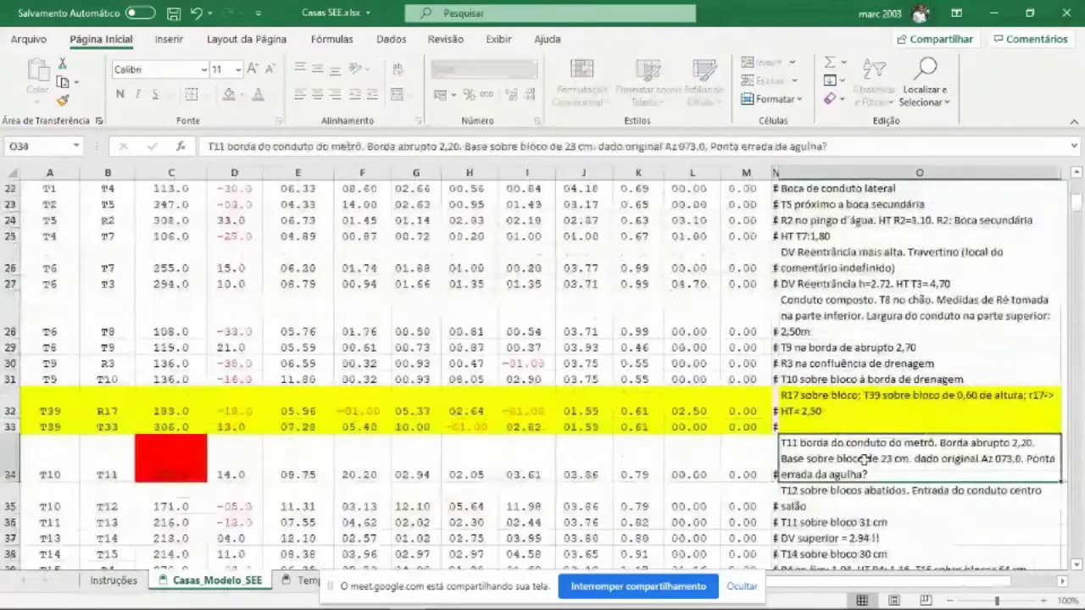
click(185, 462)
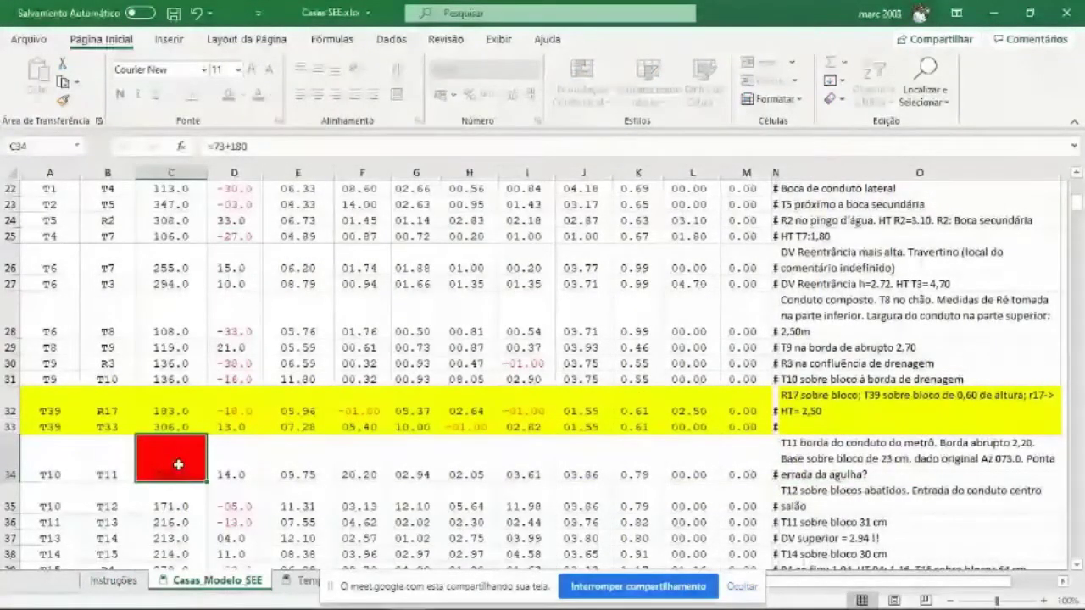
click(966, 456)
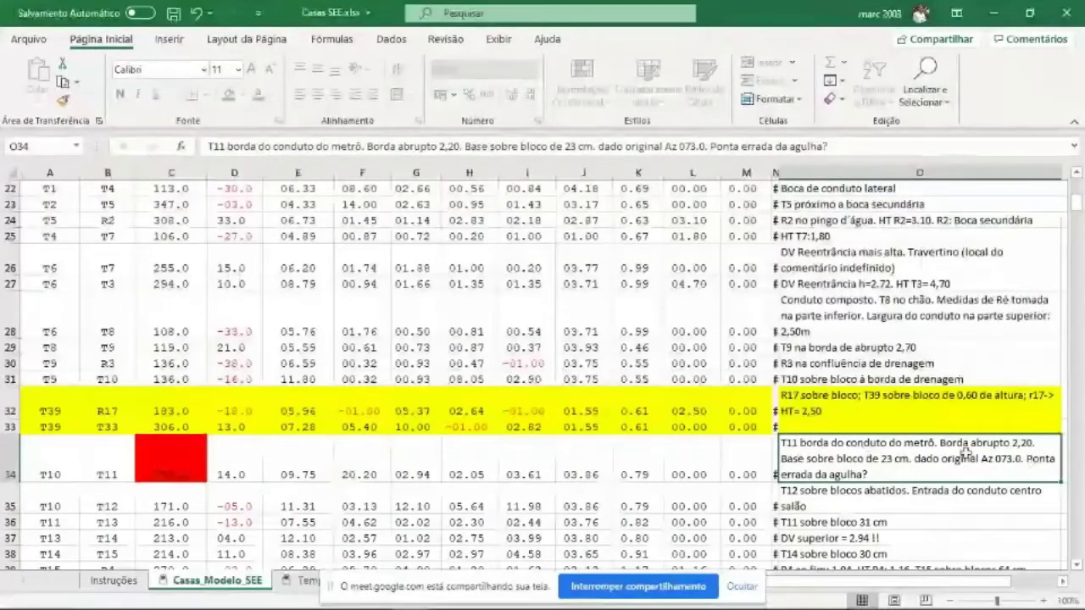
click(928, 395)
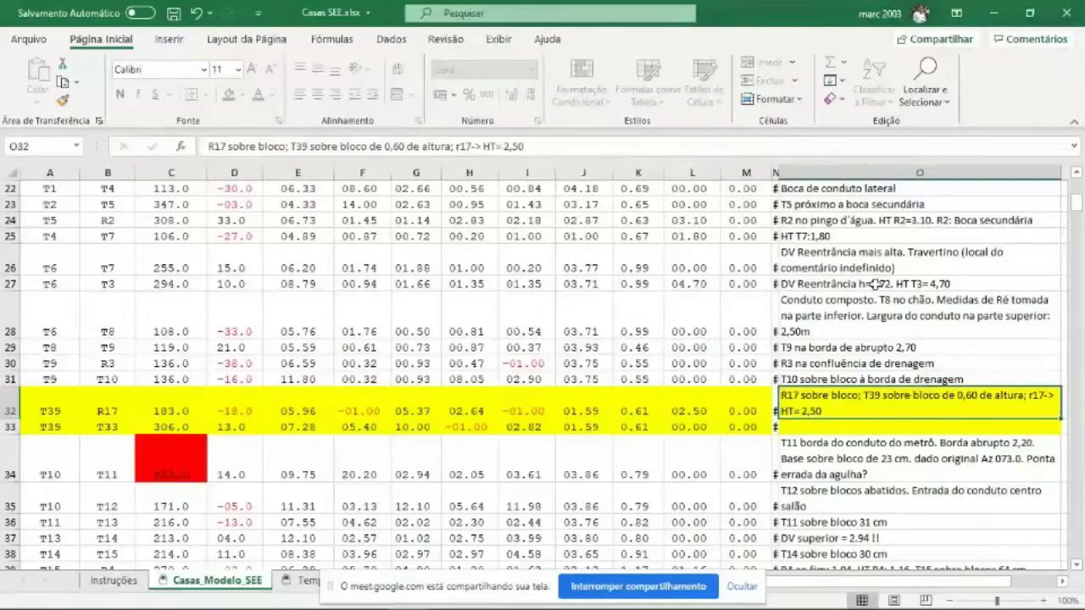
- Return to the Instruções sheet and read items 9 and 10 on saving the data as a SEE or TXT file
scroll(871, 307, down, 5)
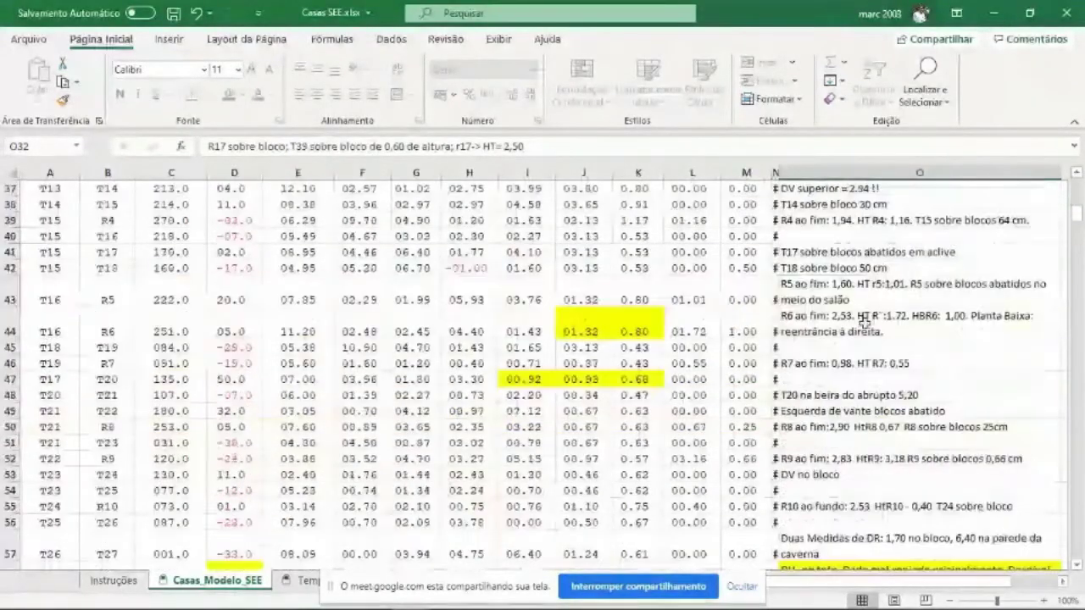
scroll(864, 319, up, 10)
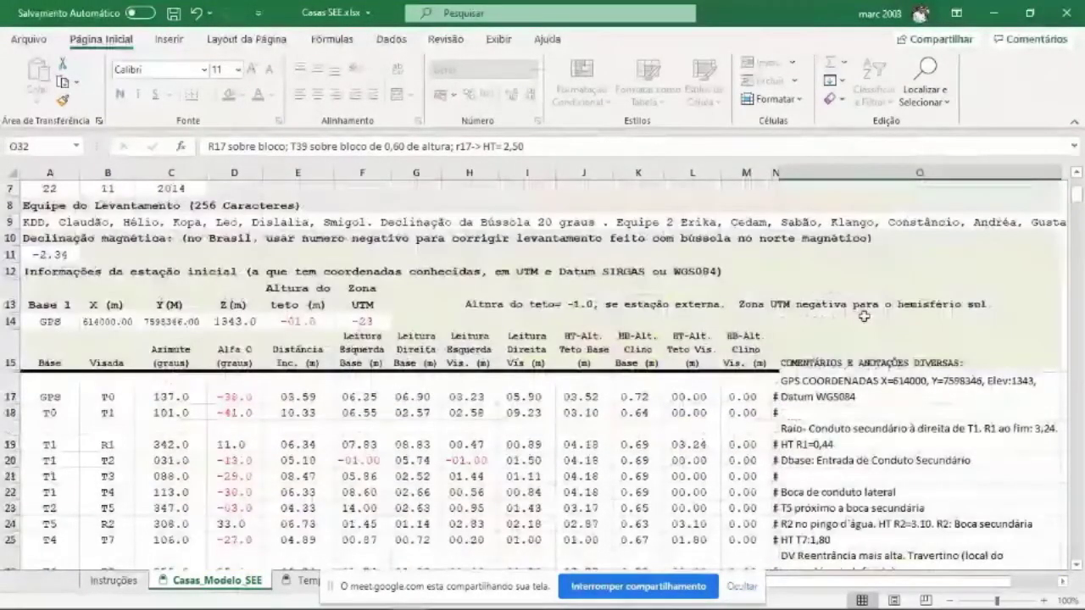
scroll(864, 316, down, 6)
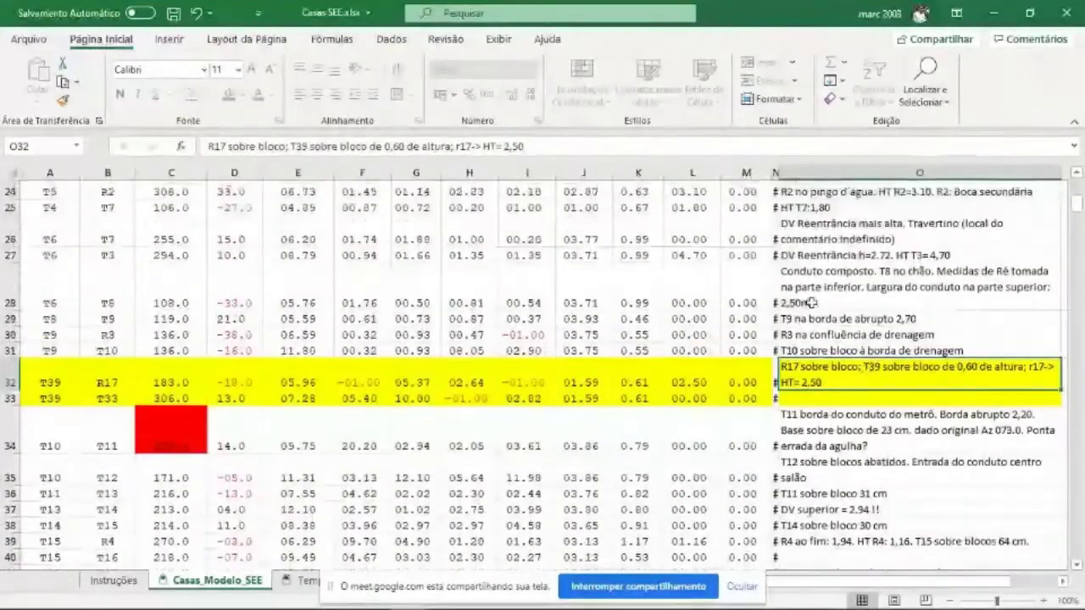
scroll(811, 302, up, 7)
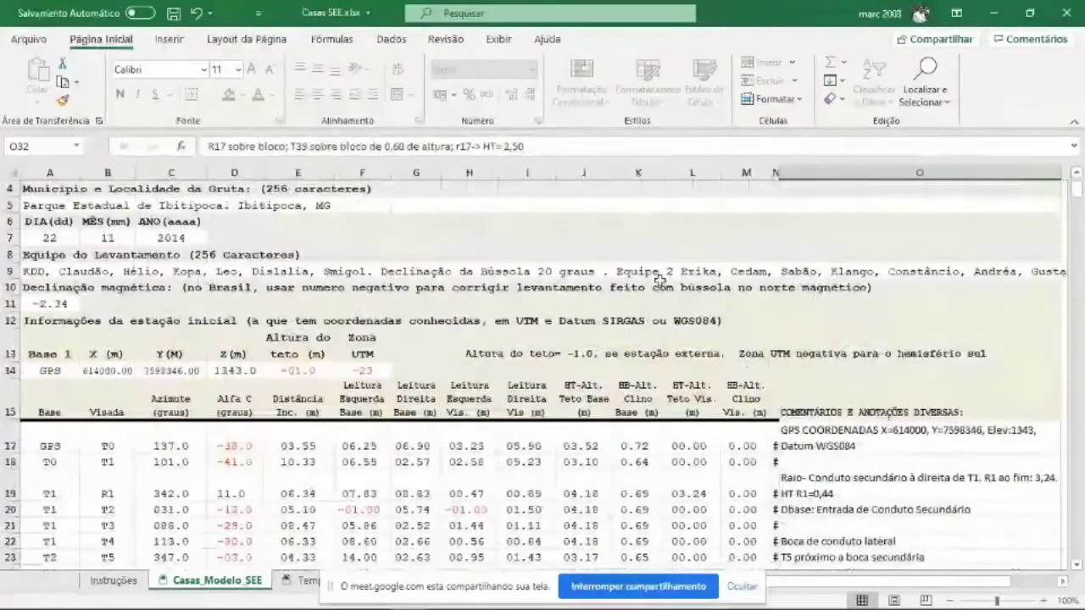
click(118, 581)
click(142, 391)
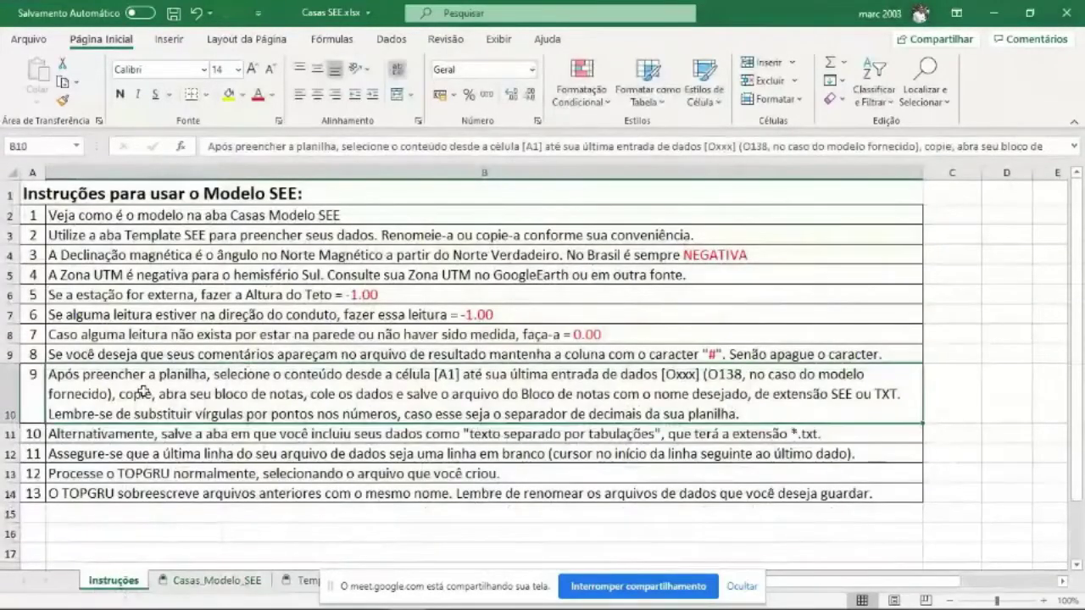
click(161, 434)
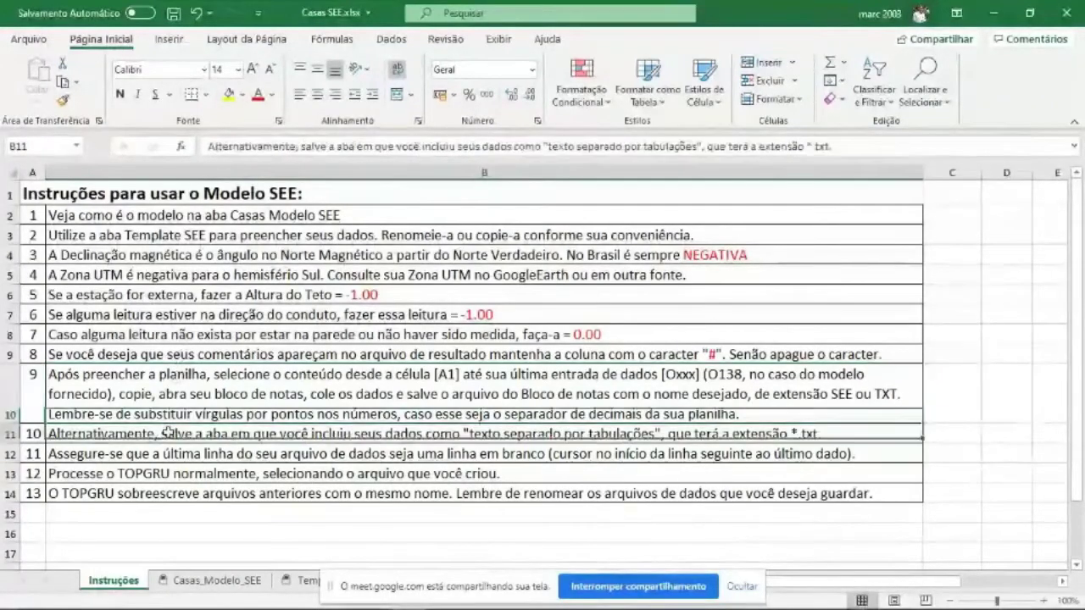
- Examine the base, target, azimuth and left and right base readings in row 17 of the Casas_Modelo_SEE sheet
click(196, 583)
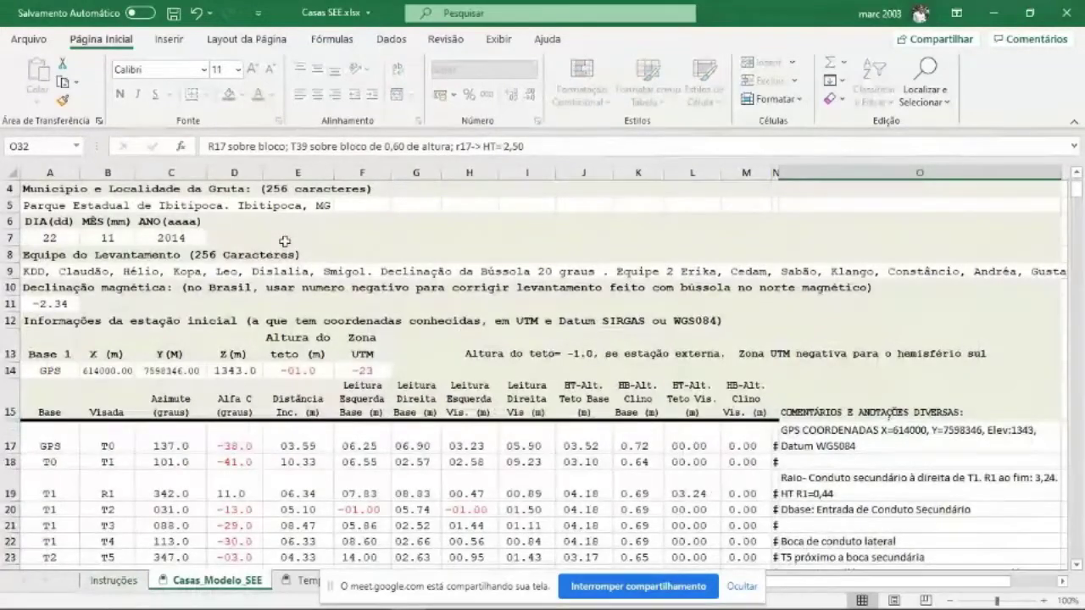
click(407, 443)
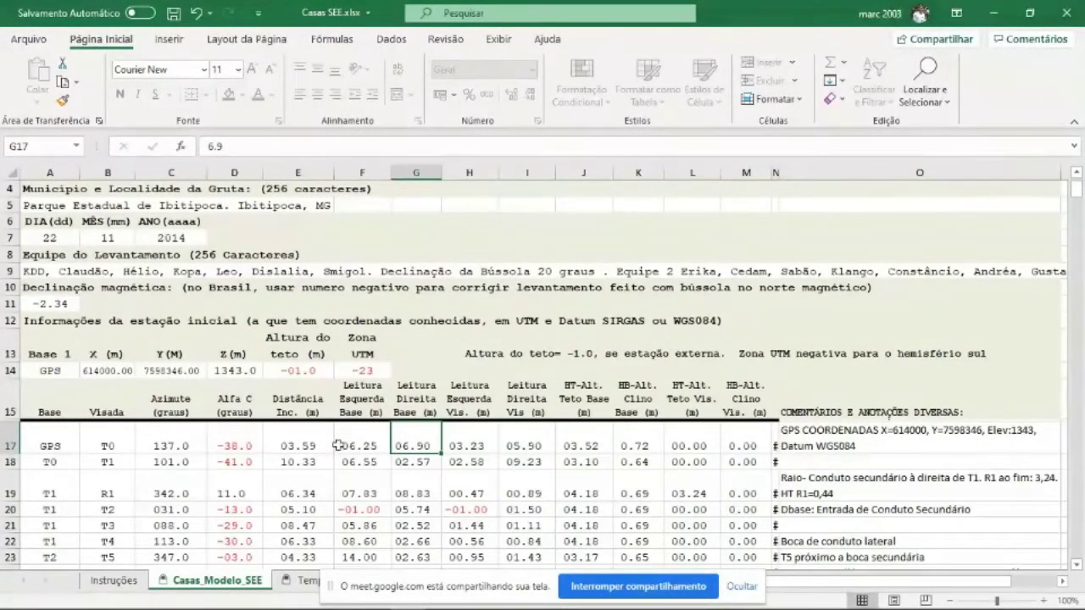
click(348, 440)
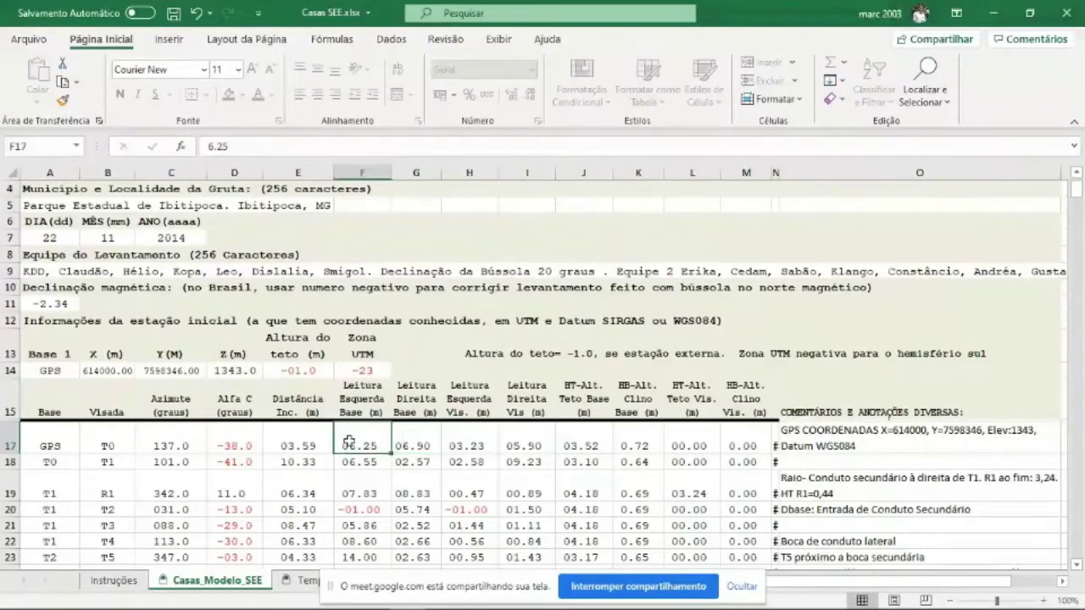
click(48, 438)
click(103, 438)
click(168, 439)
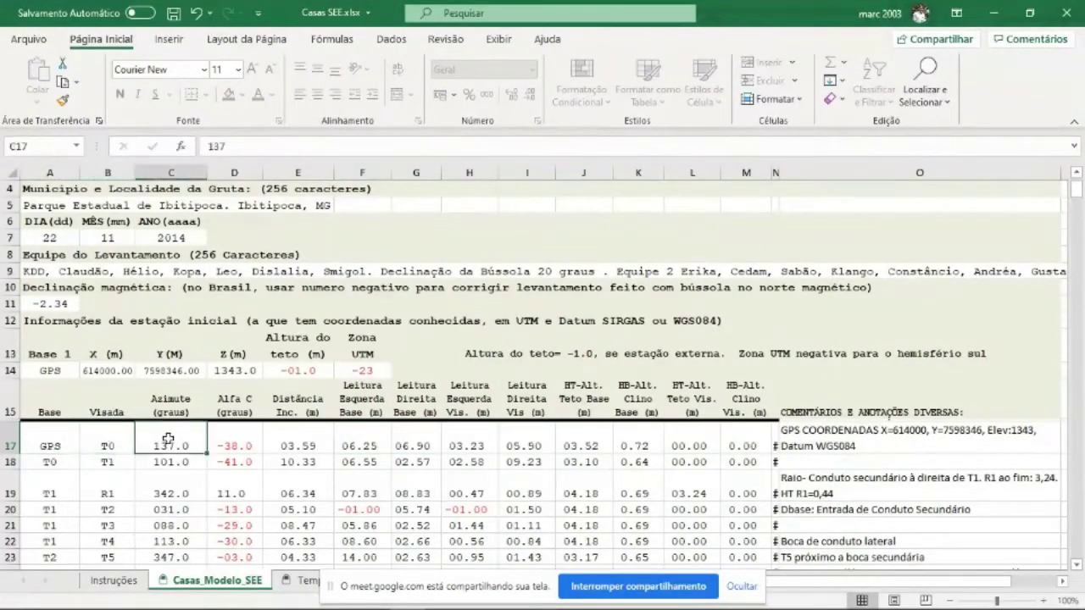
click(58, 435)
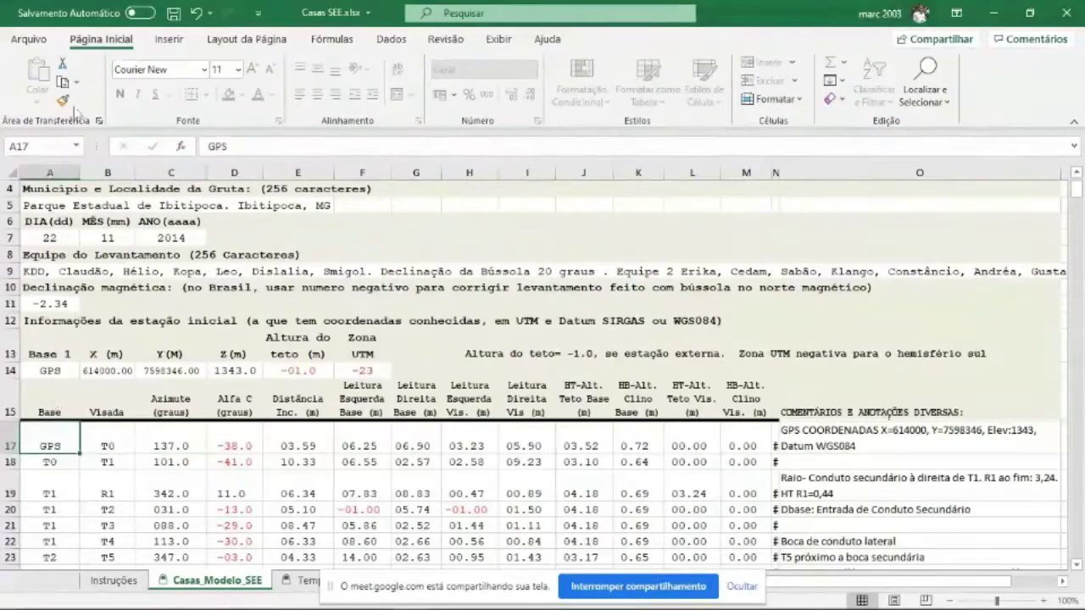
- Inspect the decimal and thousands separator settings in the advanced Excel options and leave without saving
click(25, 41)
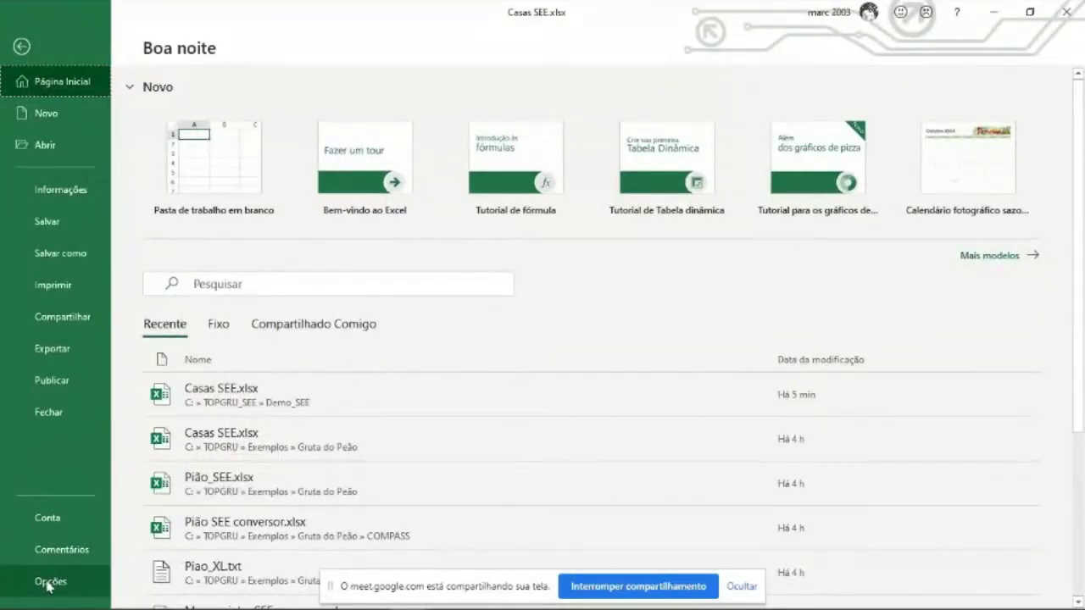
click(48, 583)
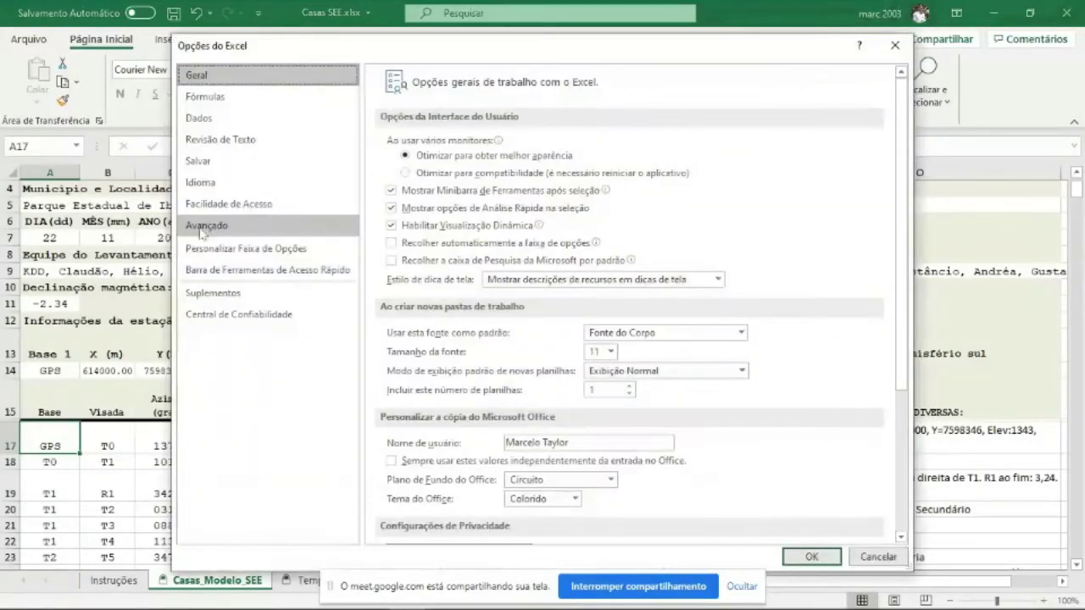
click(203, 230)
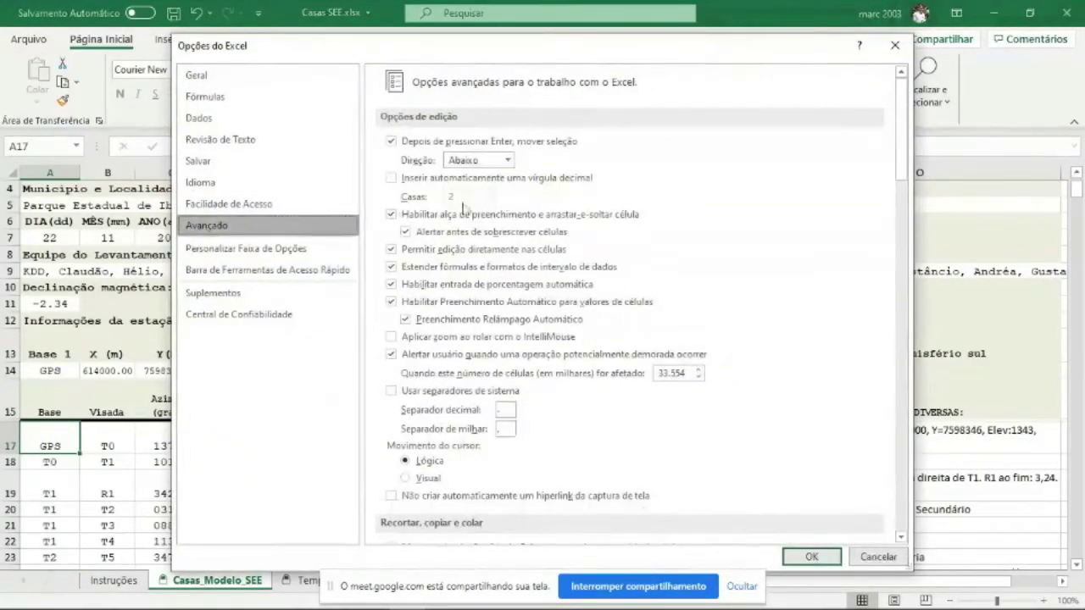
click(506, 409)
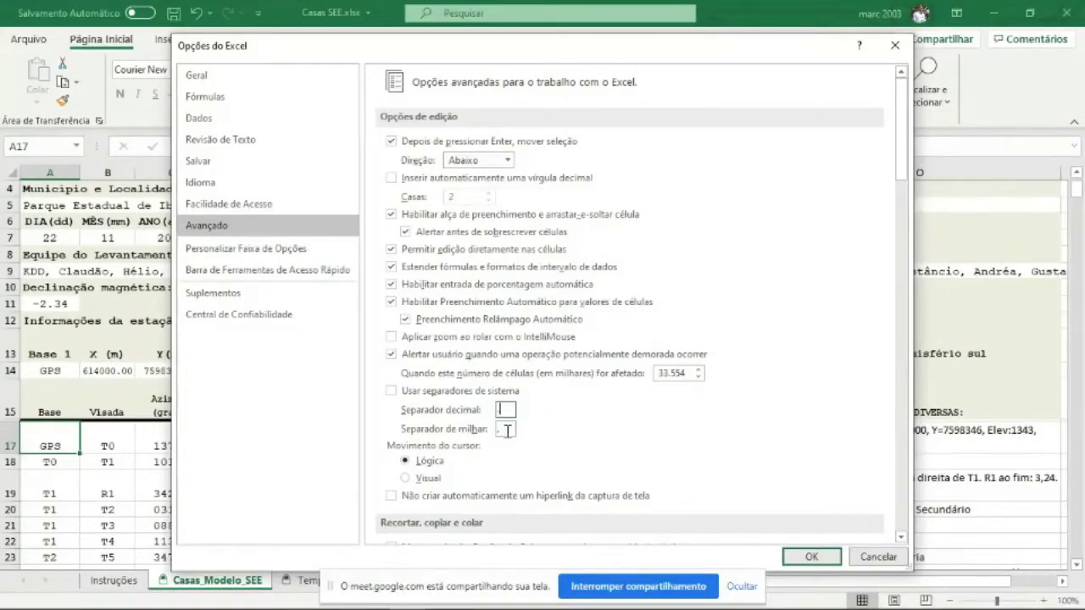
click(506, 430)
click(503, 410)
click(503, 429)
click(878, 553)
- Reopen the advanced Excel options, review the separator settings once more and accept the dialog
click(23, 39)
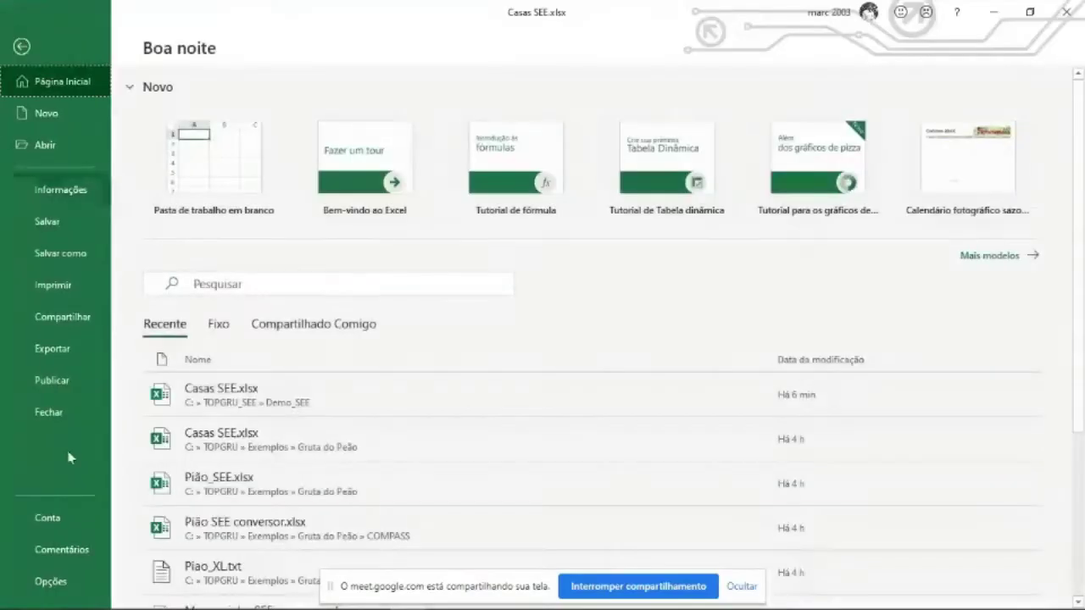
click(53, 592)
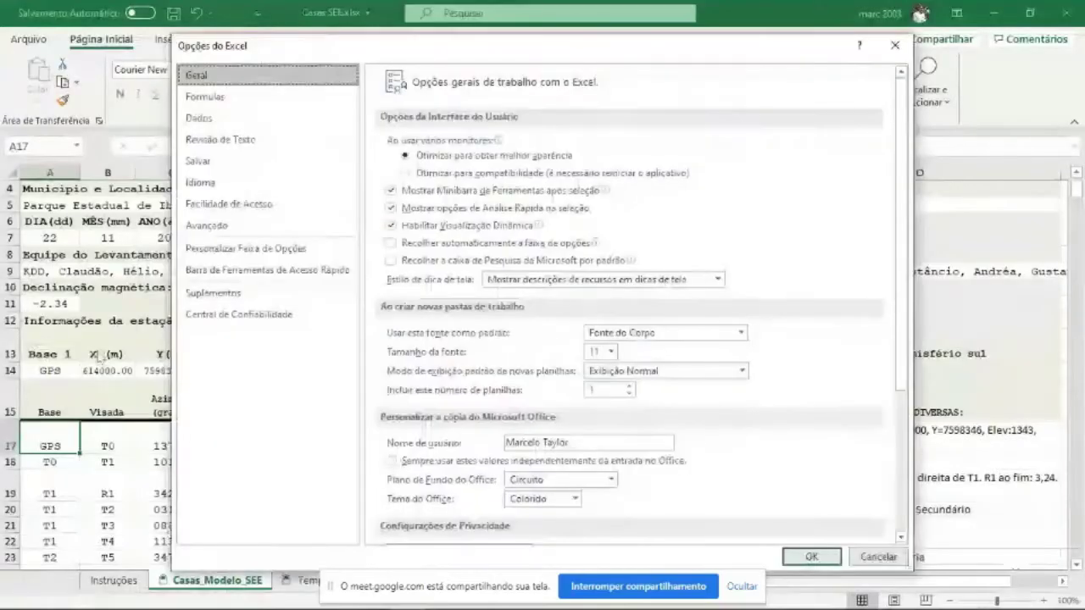
click(255, 227)
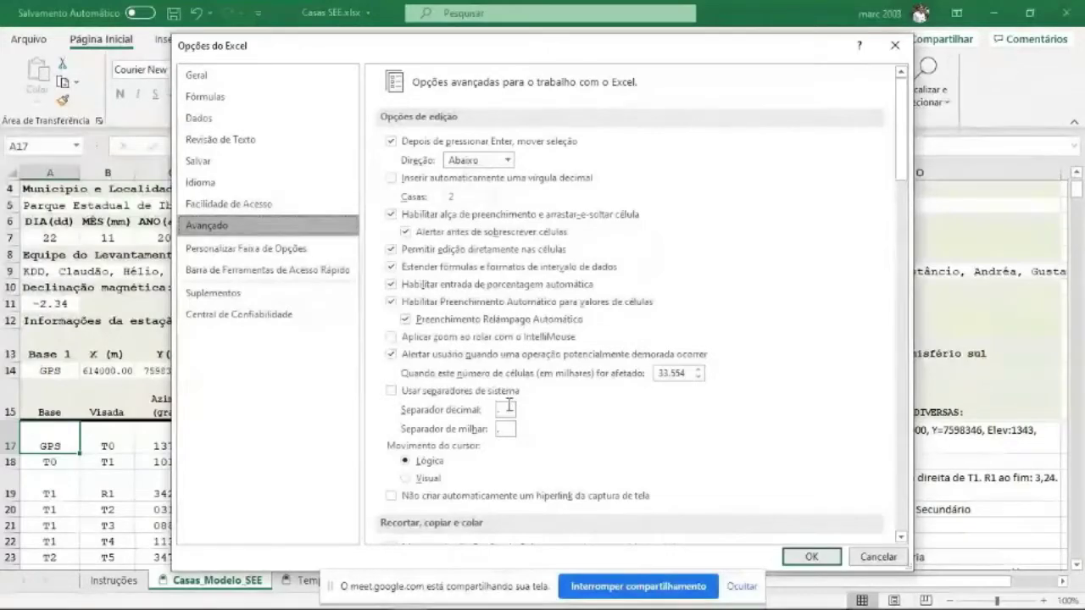
click(808, 557)
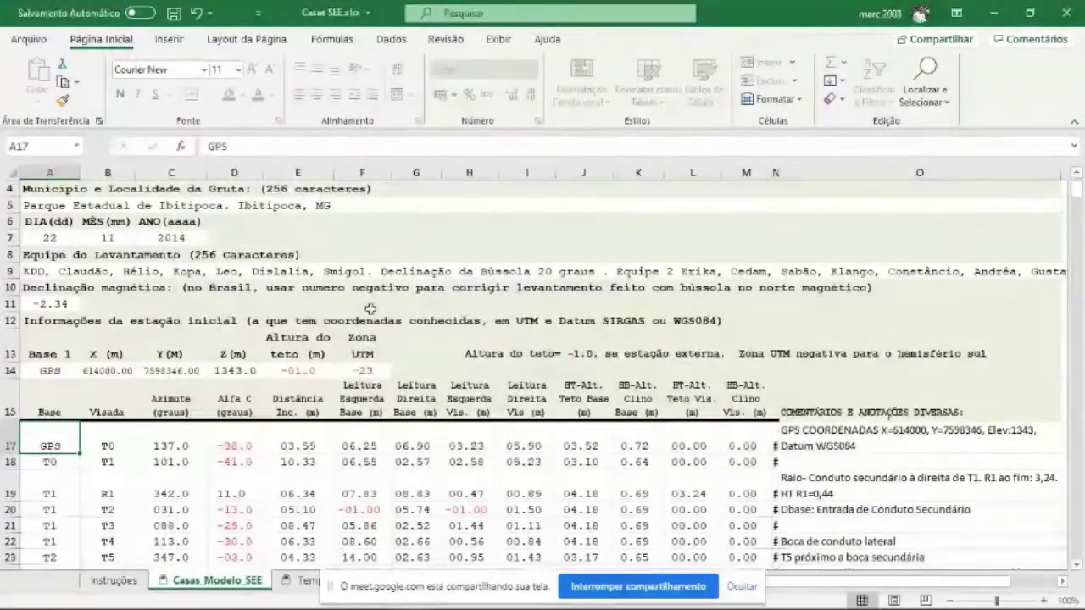
- Examine the initial station's X coordinate in B14 and the first base station in A17
scroll(326, 444, down, 2)
scroll(305, 423, up, 2)
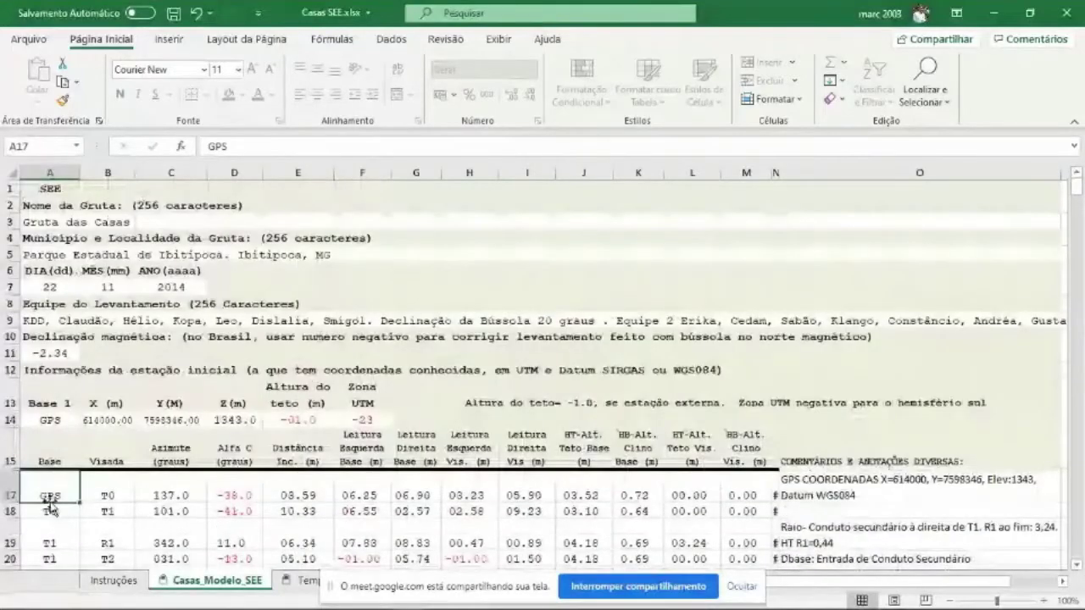
scroll(255, 466, down, 3)
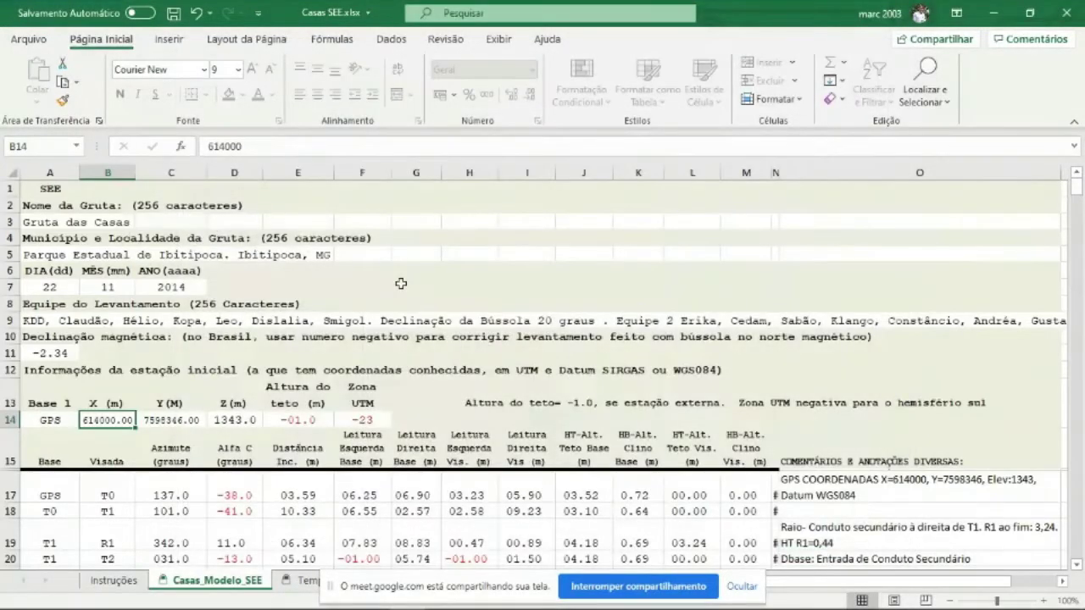
scroll(51, 398, down, 2)
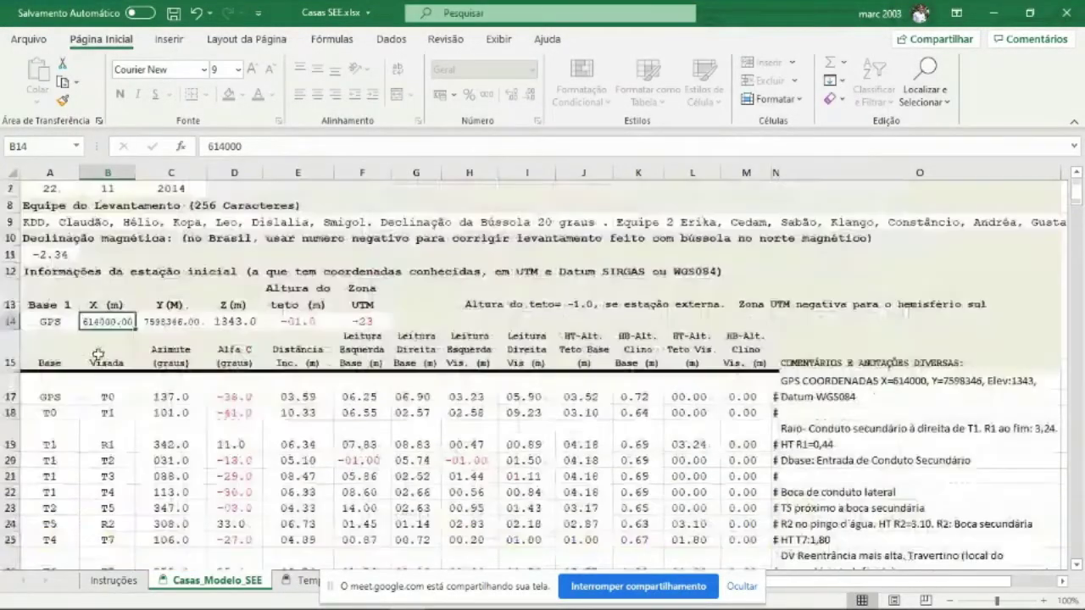
click(50, 396)
scroll(51, 305, up, 2)
- Check the SEE identifier in A1 and try to edit the empty cell B1 beside it
click(35, 188)
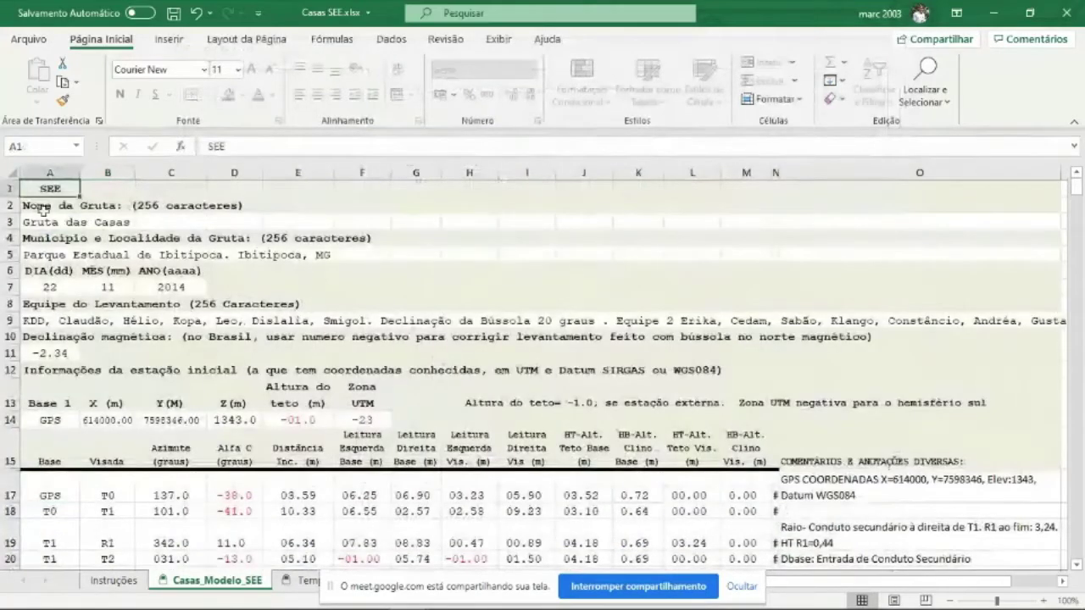
click(115, 188)
double_click(123, 189)
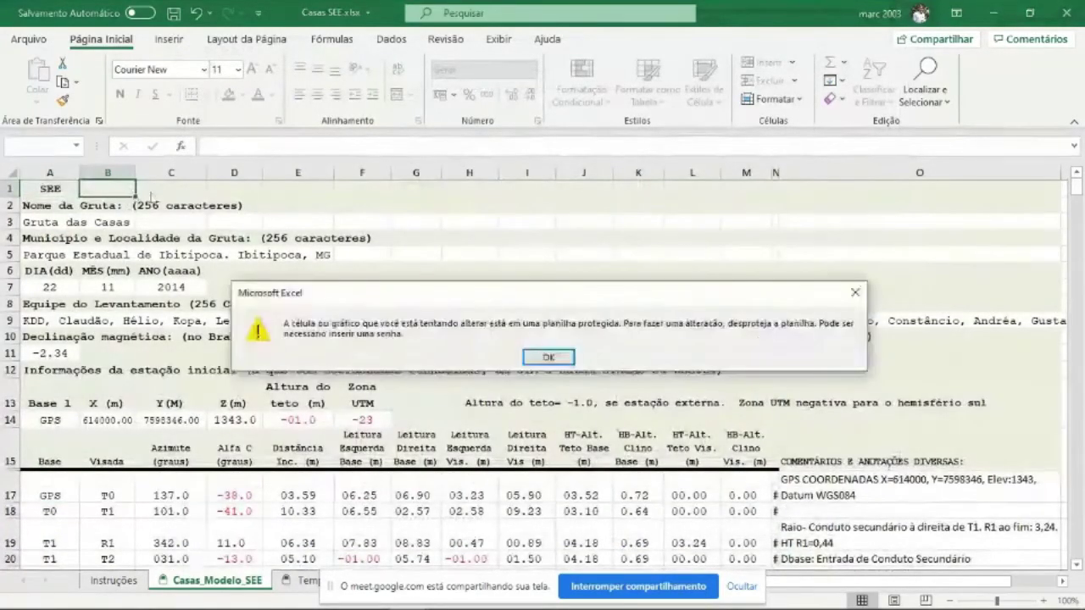
click(549, 357)
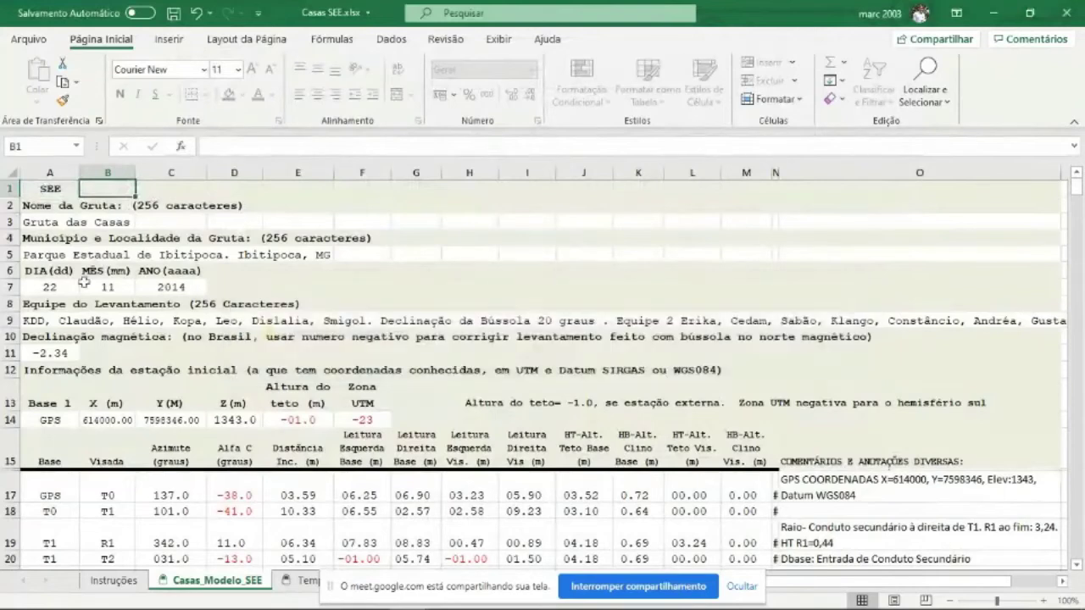
- Examine the cave name in A3, its location in A5 and the day, month and year fields in row 7
click(29, 222)
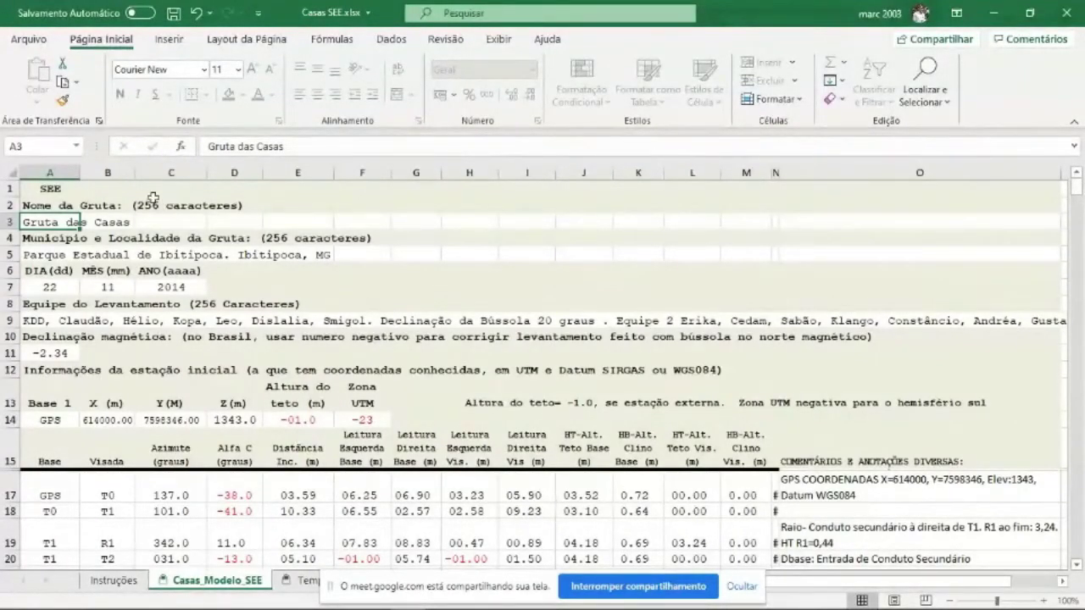
click(37, 253)
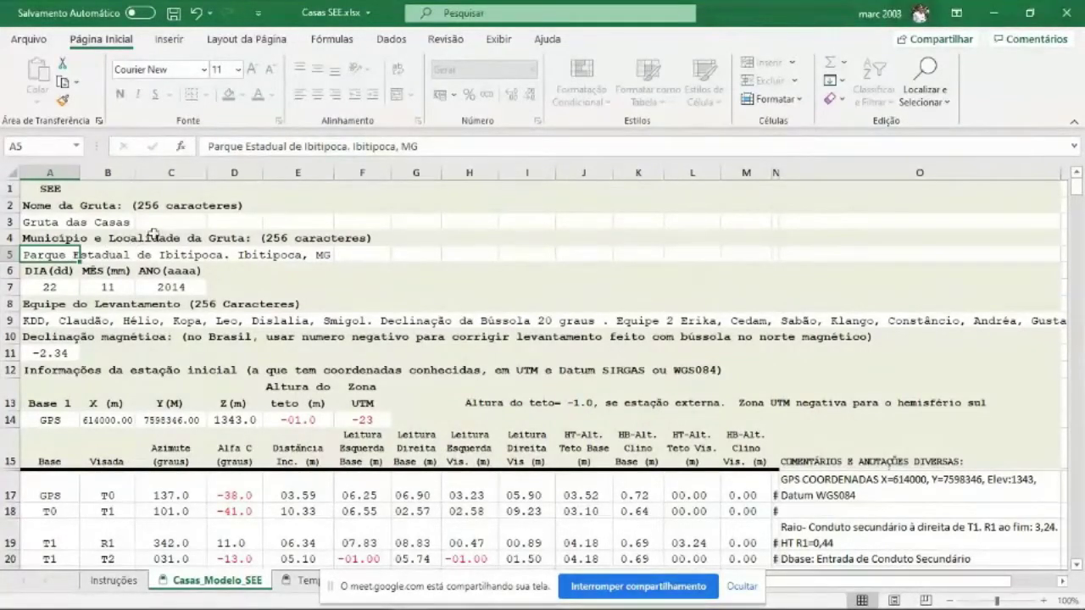
click(56, 289)
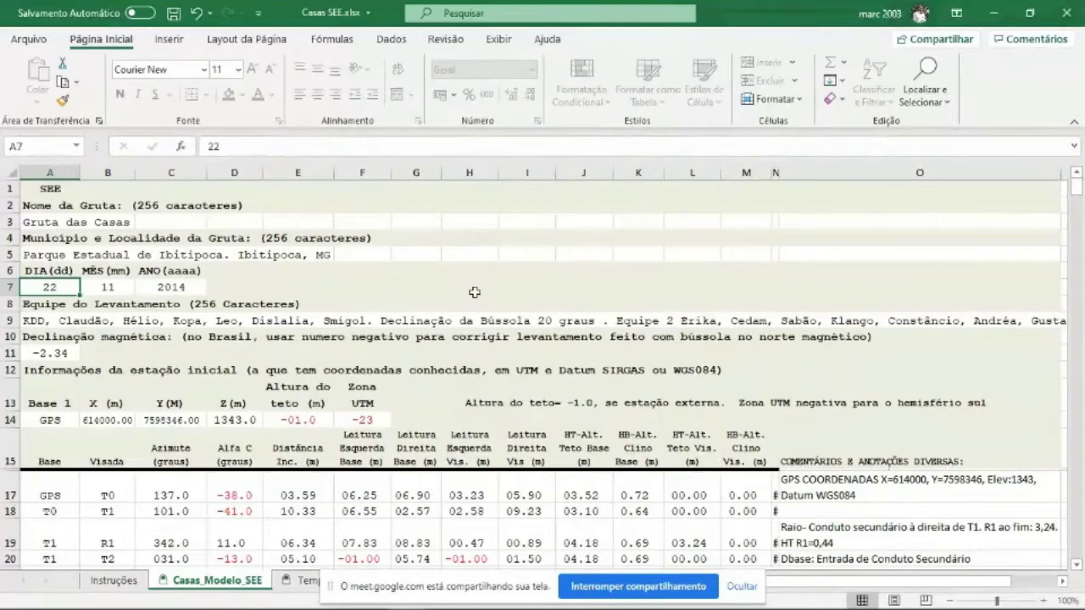
key(Tab)
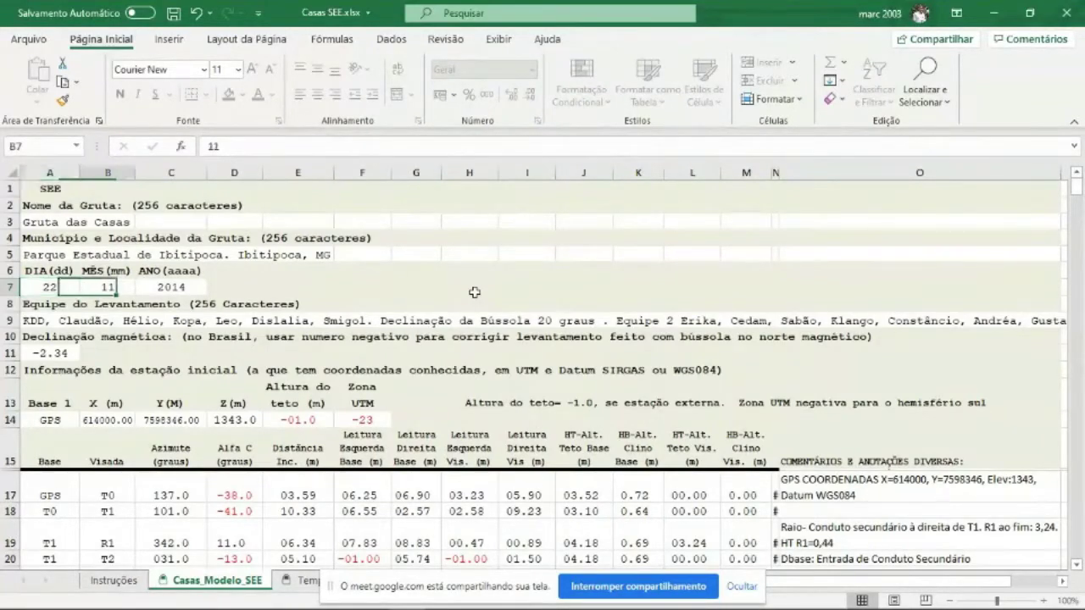
key(Tab)
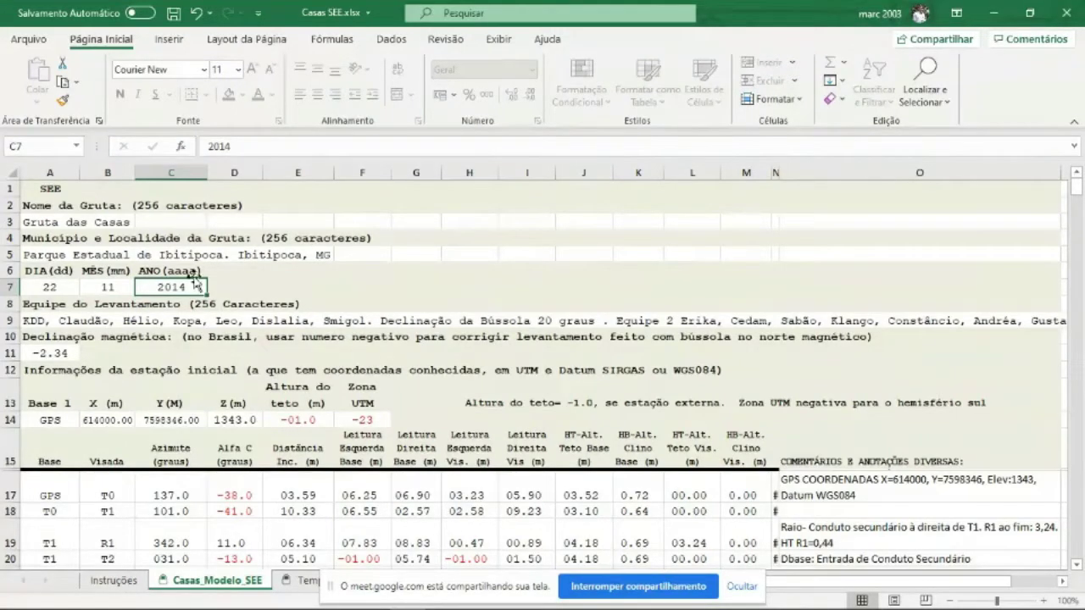
- Examine the survey team entry in A9 and the magnetic declination value in A11
click(30, 322)
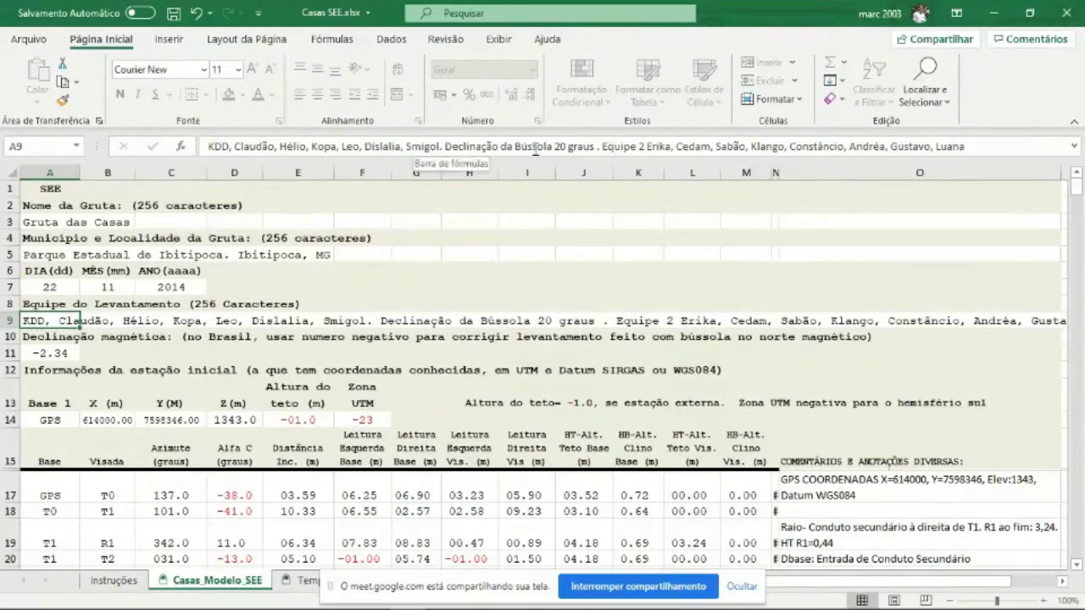
scroll(458, 292, down, 1)
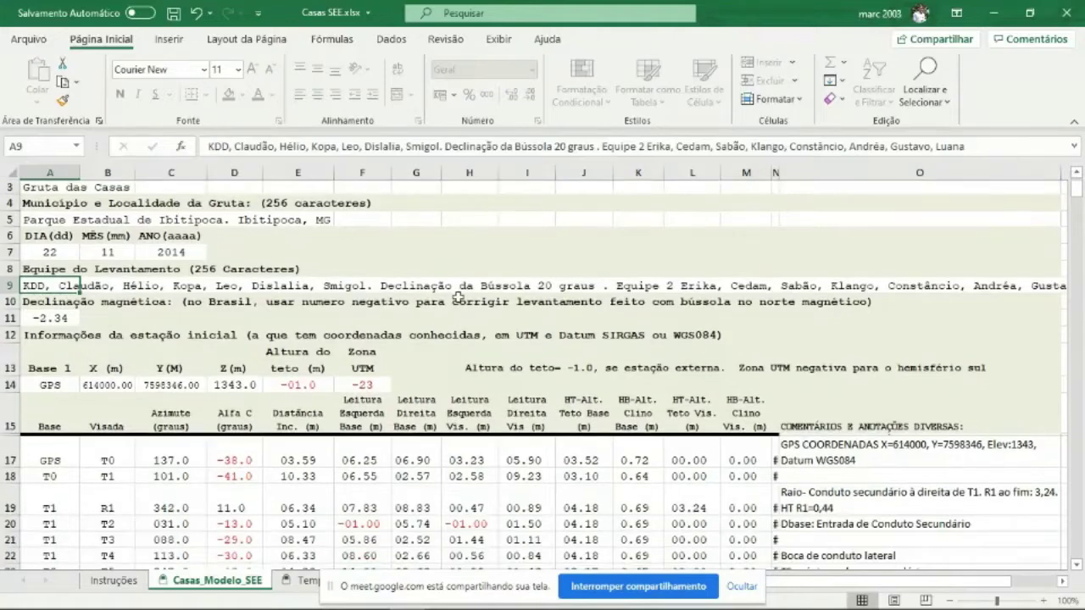
scroll(458, 292, up, 1)
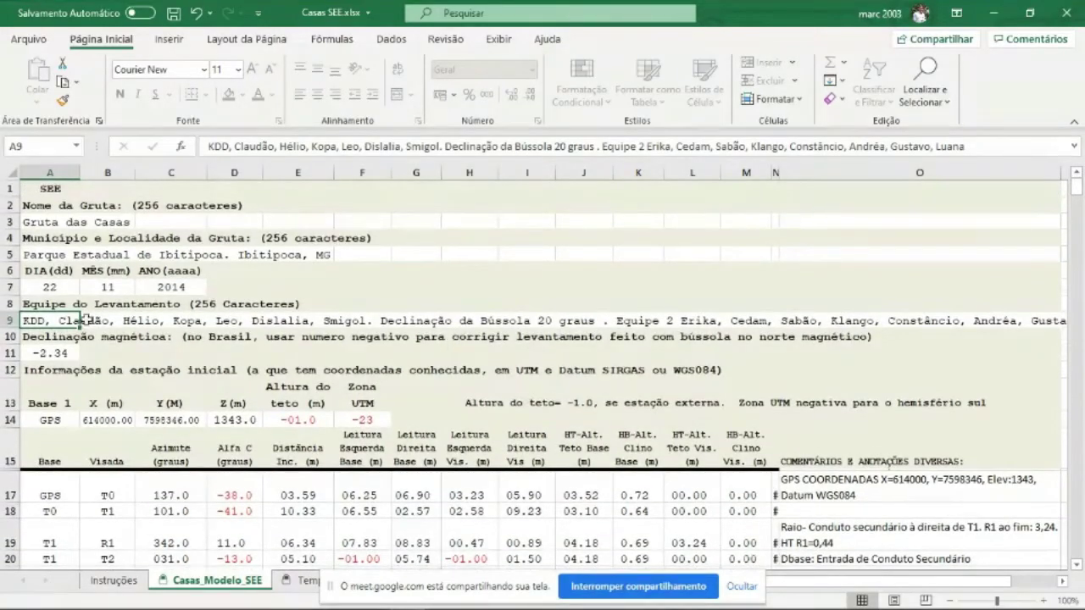
click(56, 354)
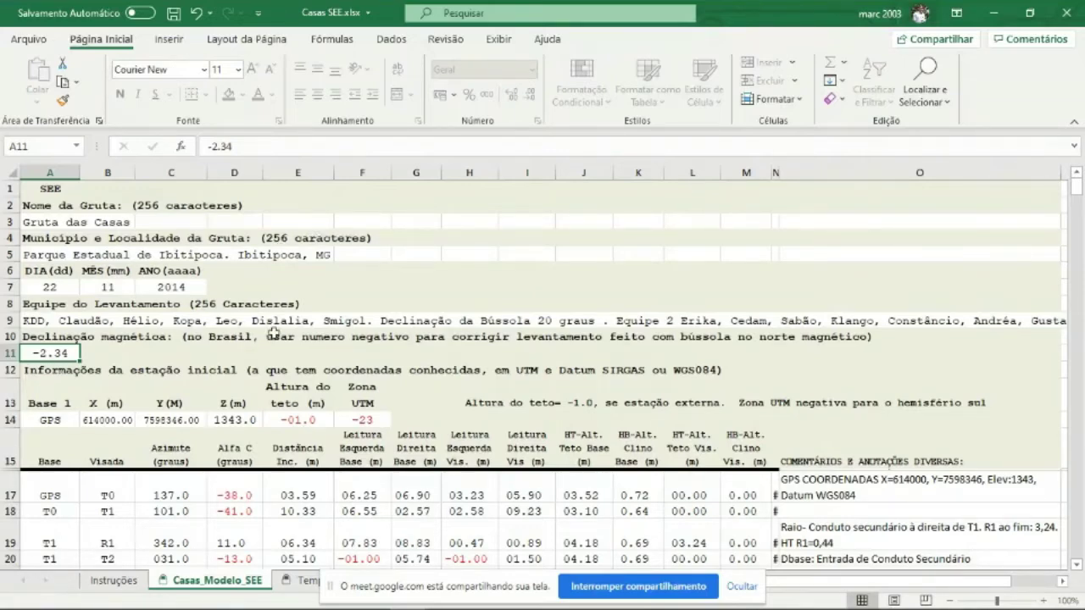
scroll(271, 335, down, 1)
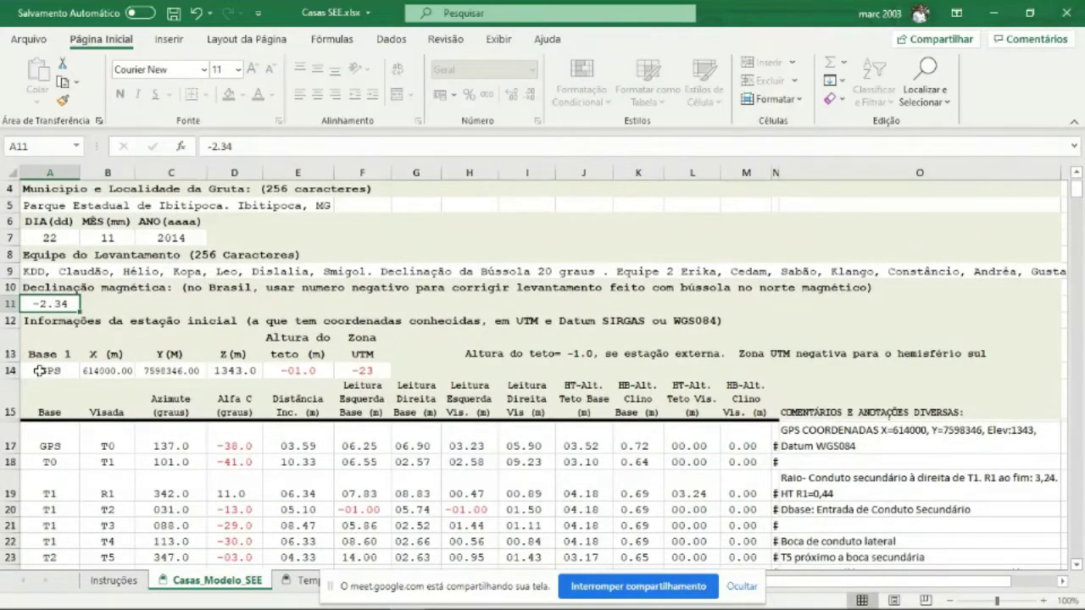
- Examine the initial station name in A14 and compare it with the base and sighted station names in the data rows
click(44, 370)
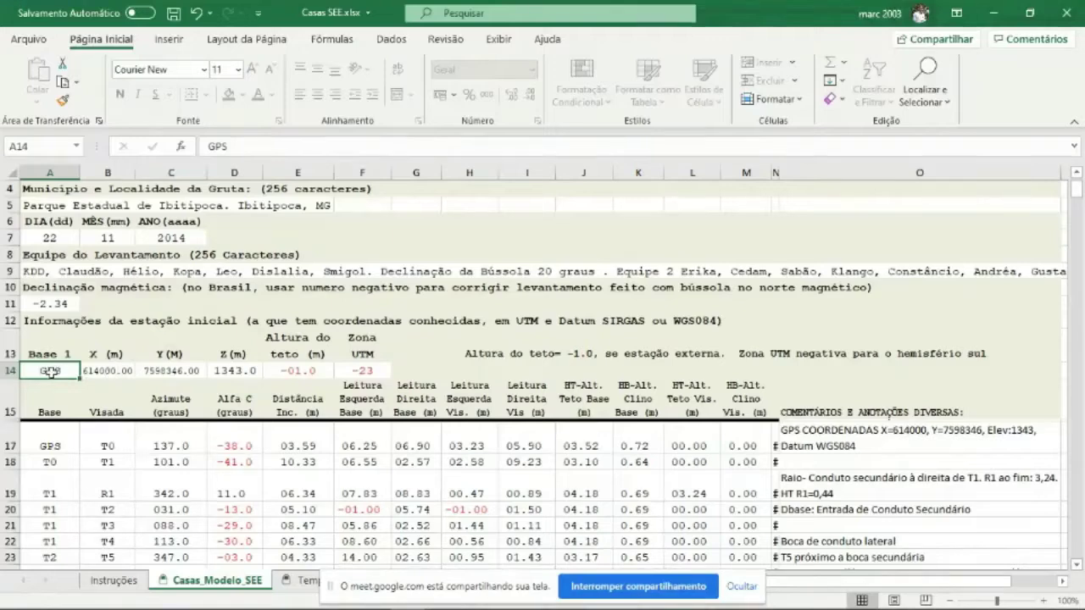
scroll(95, 409, down, 1)
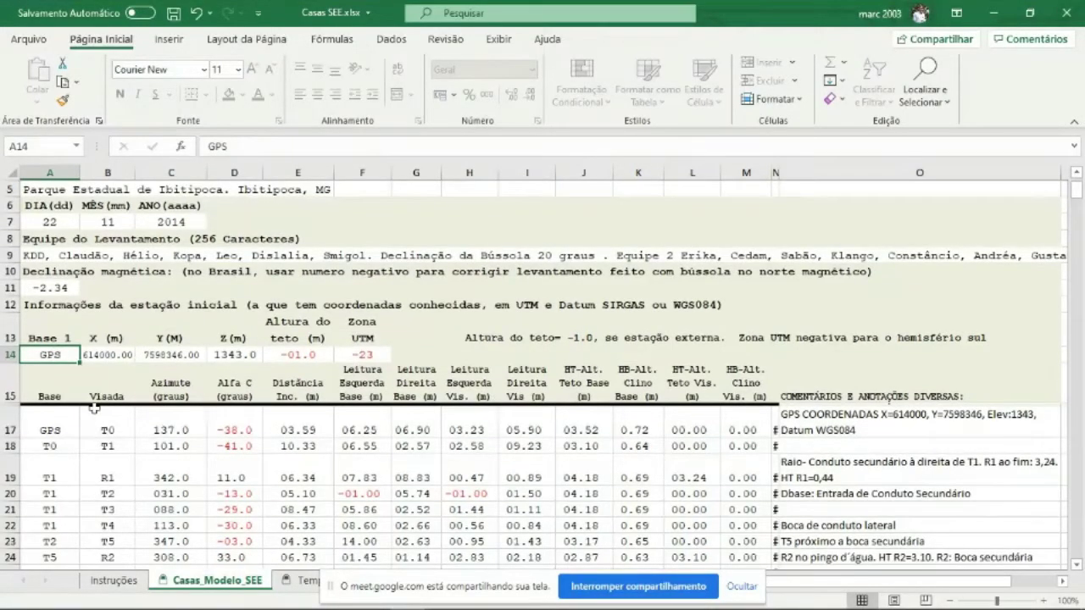
scroll(95, 409, down, 4)
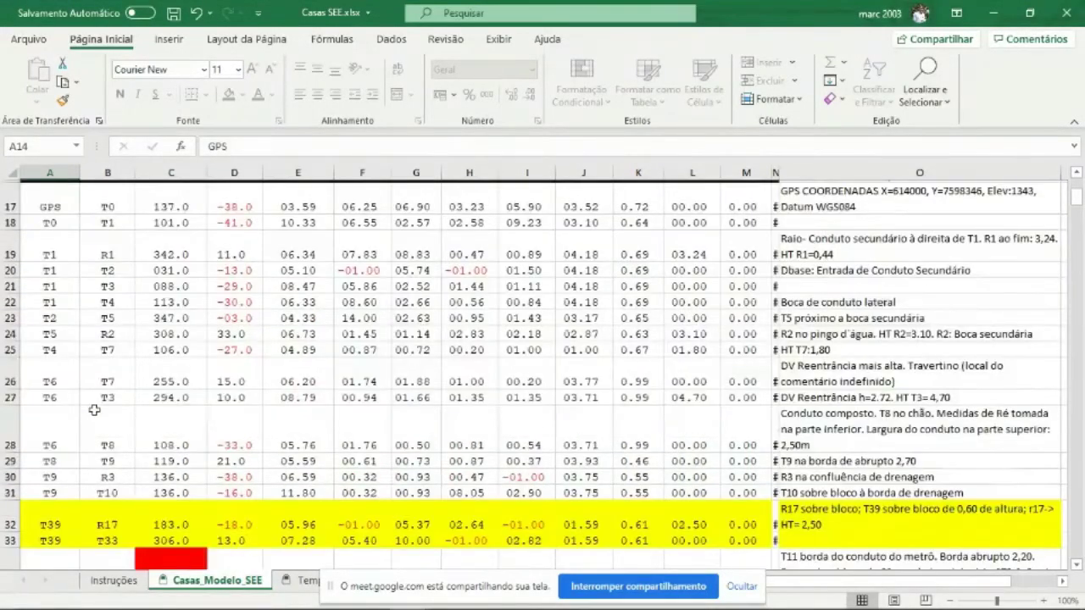
click(84, 386)
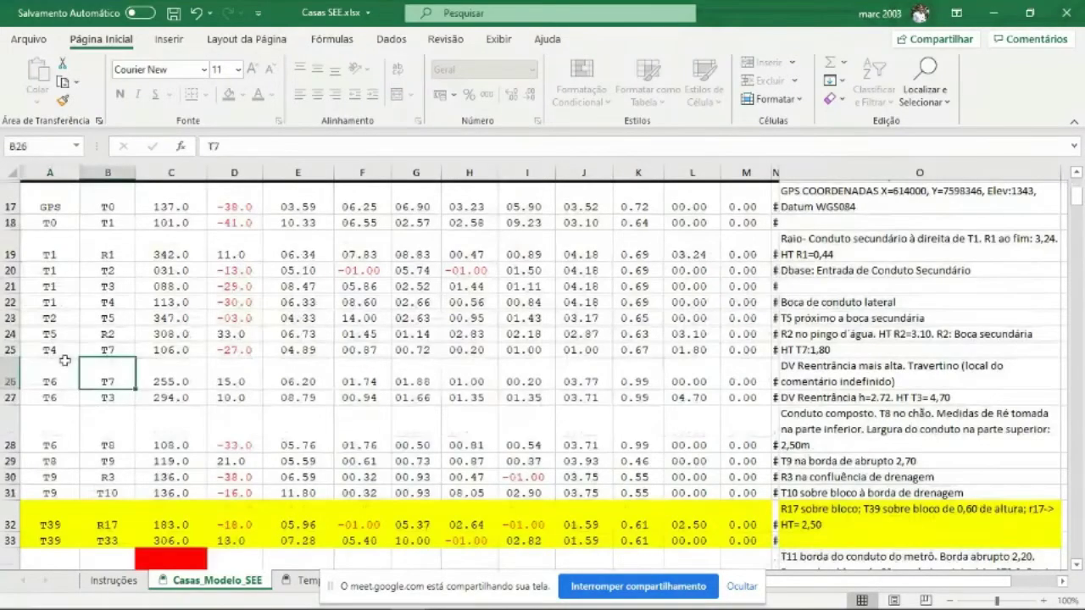
scroll(65, 360, up, 2)
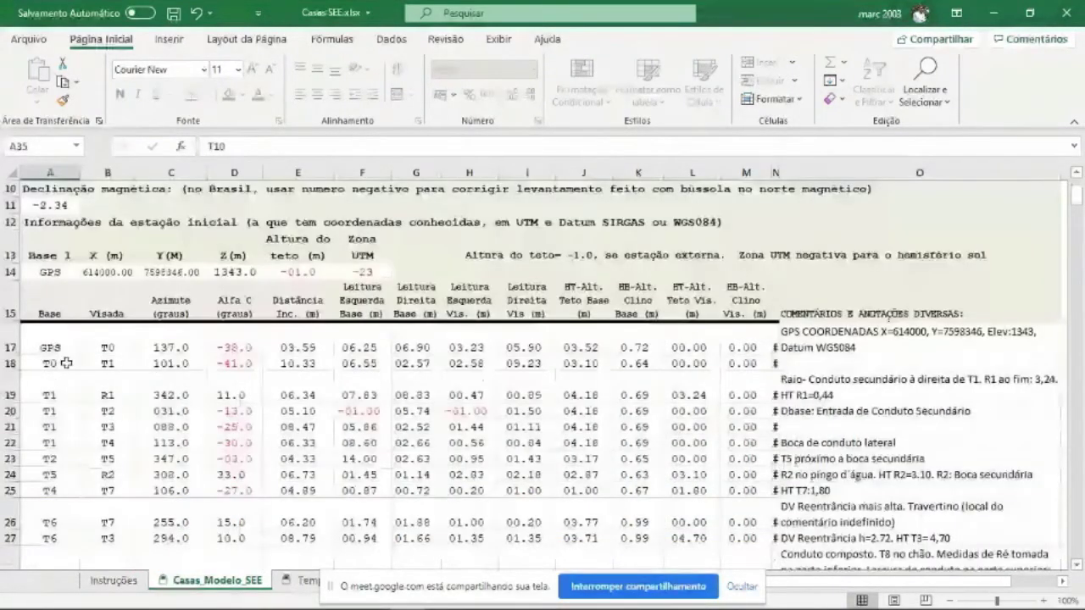
scroll(67, 363, up, 1)
scroll(75, 373, up, 2)
click(56, 421)
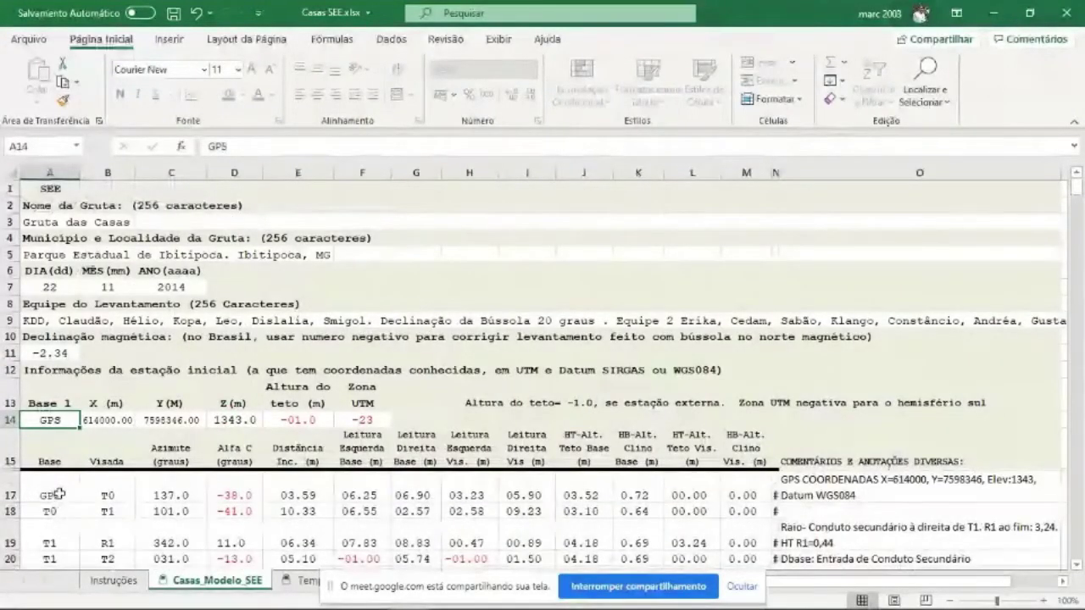
- Examine the initial station's X, Y and Z coordinates, ceiling height and UTM zone in B14 to F14
click(108, 421)
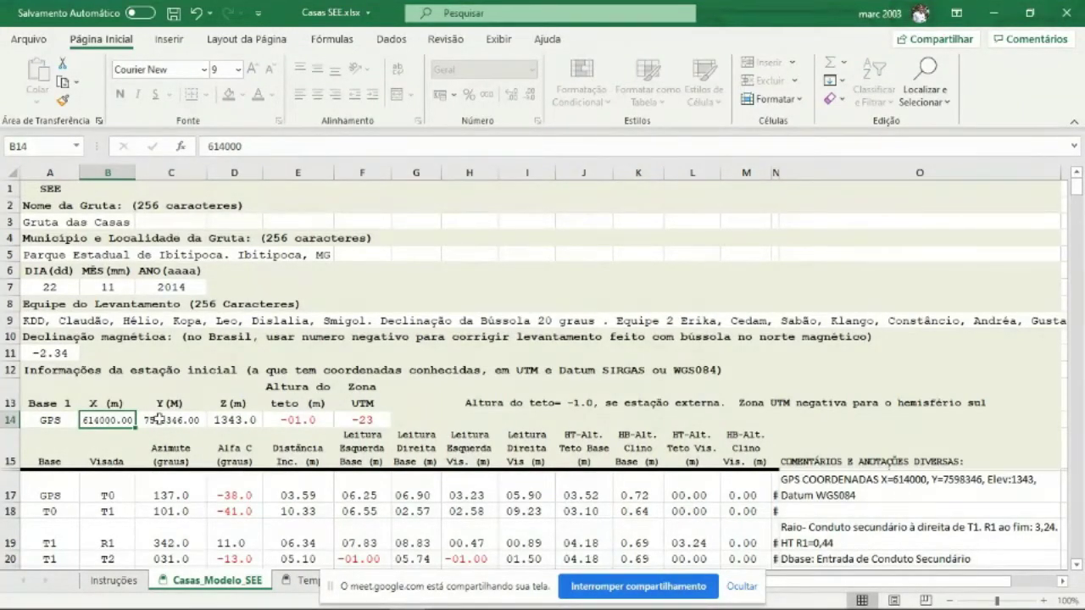
click(158, 419)
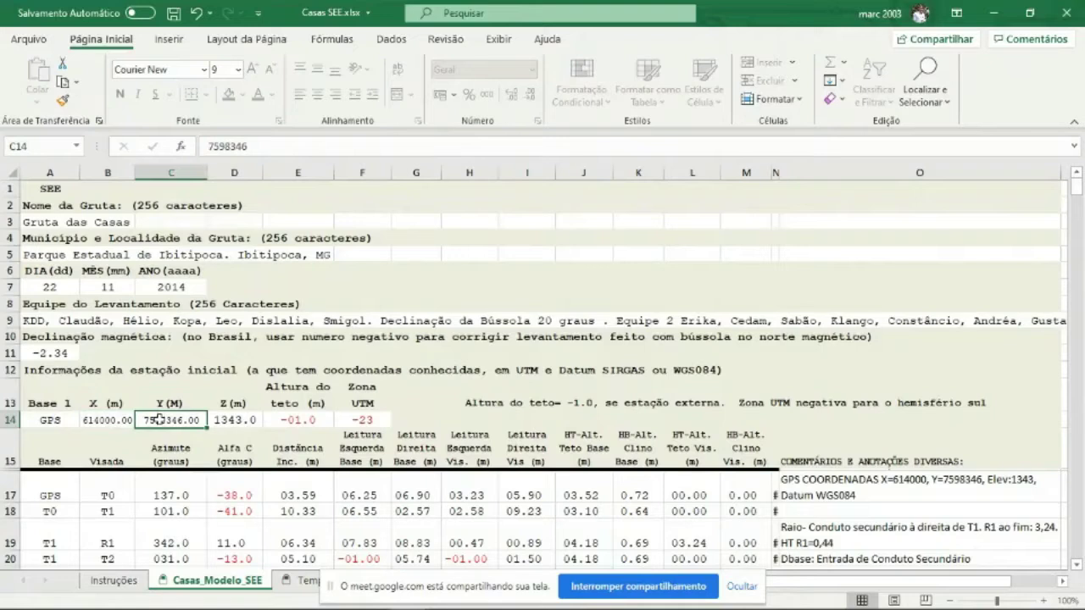
click(236, 419)
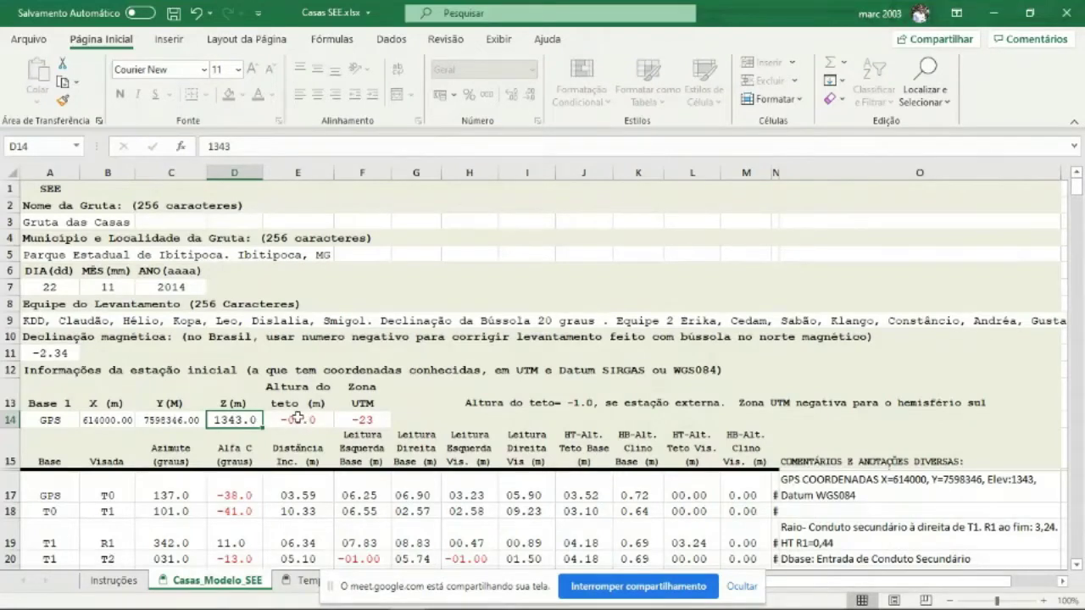
click(297, 417)
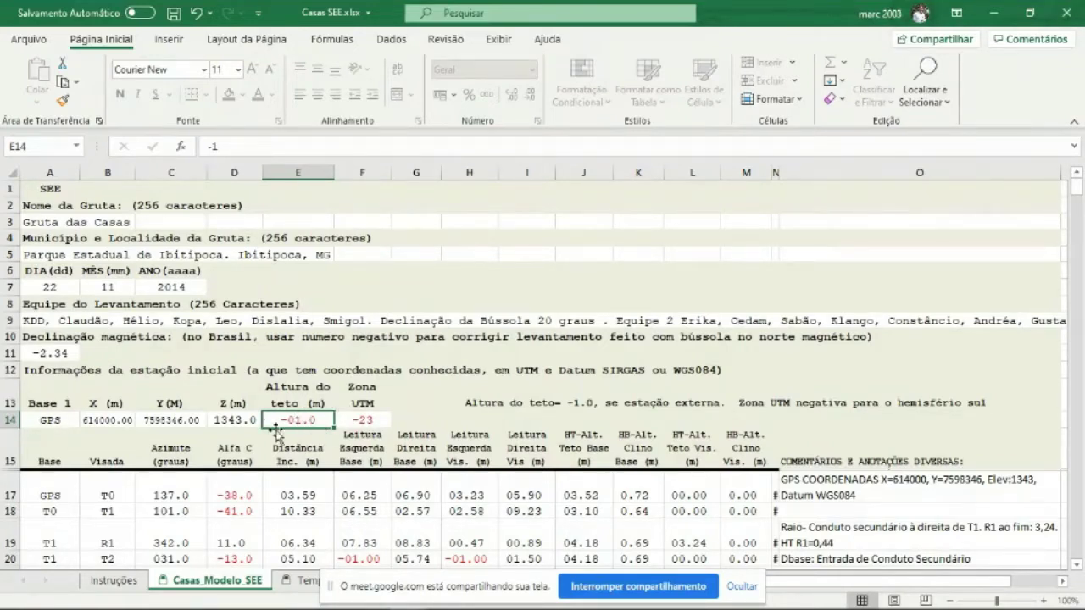
click(363, 417)
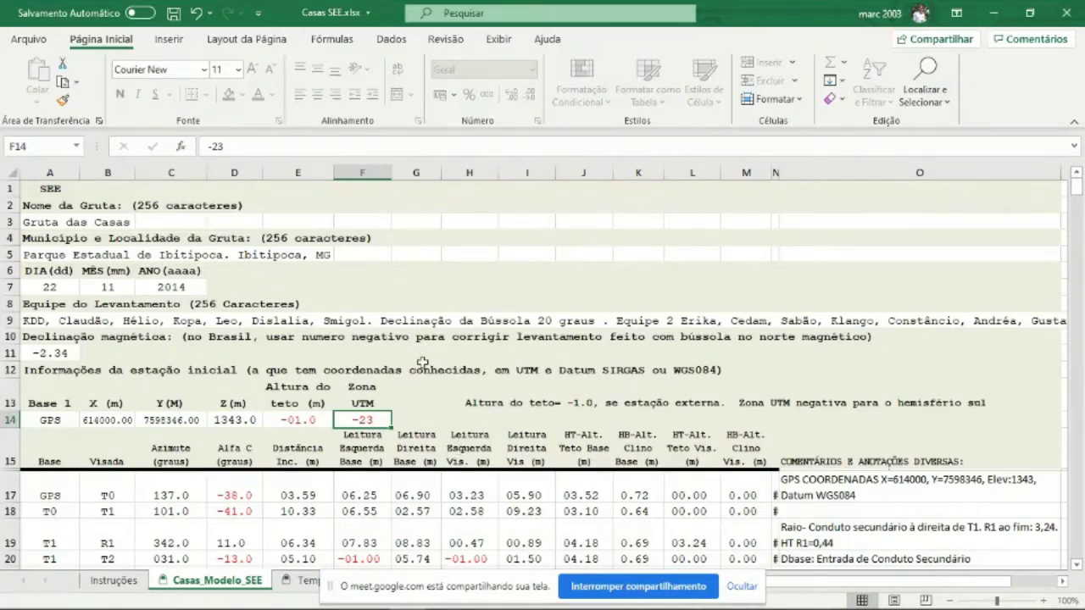
- Examine the base station in A17 and the sighted station in B17 of the first survey row
scroll(427, 356, down, 1)
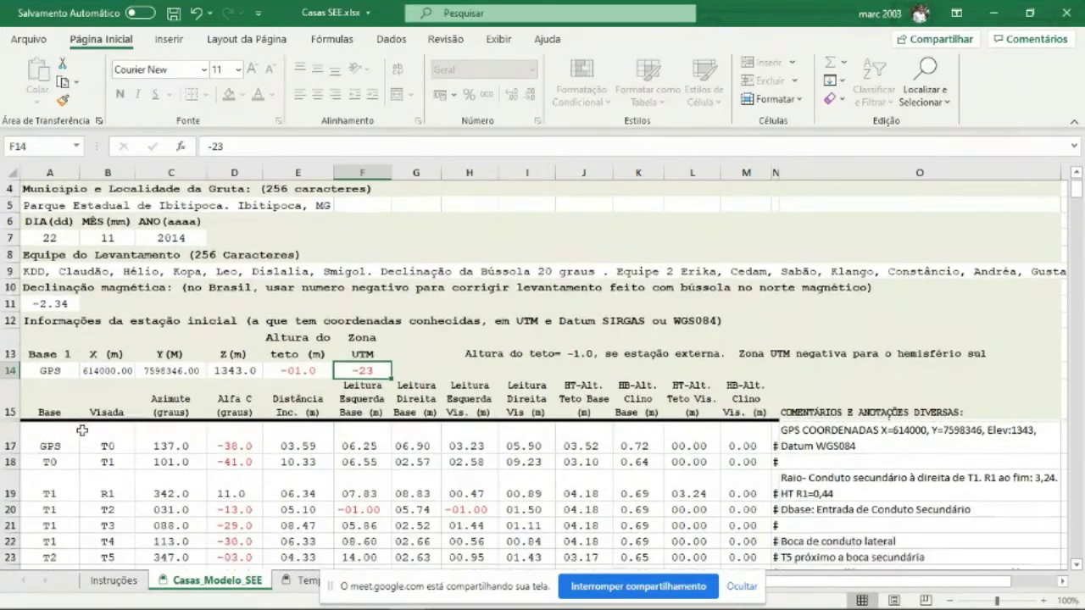
click(51, 438)
click(101, 444)
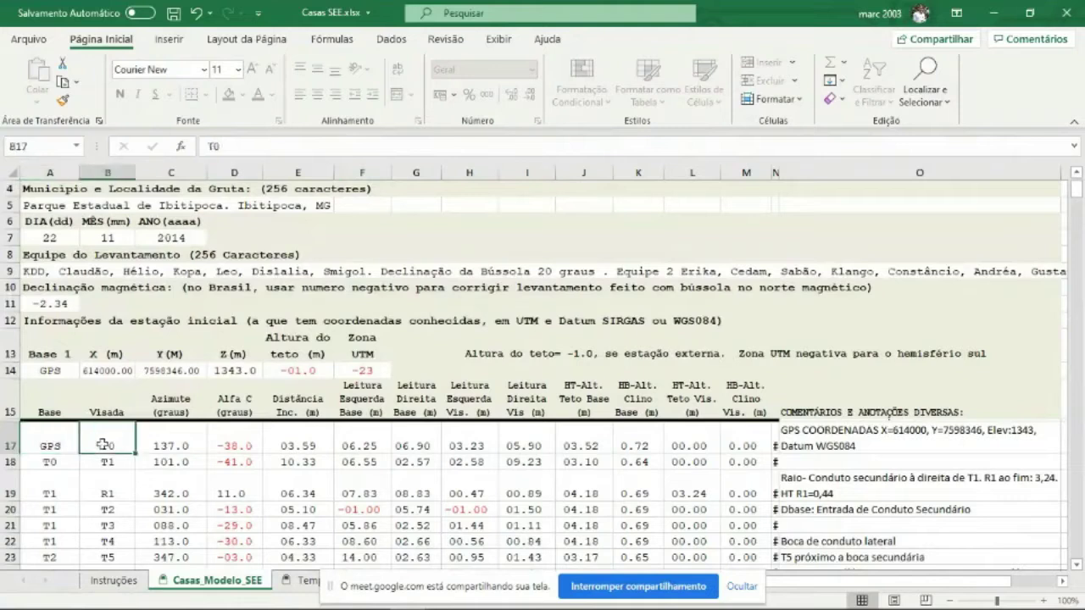
click(161, 446)
click(34, 449)
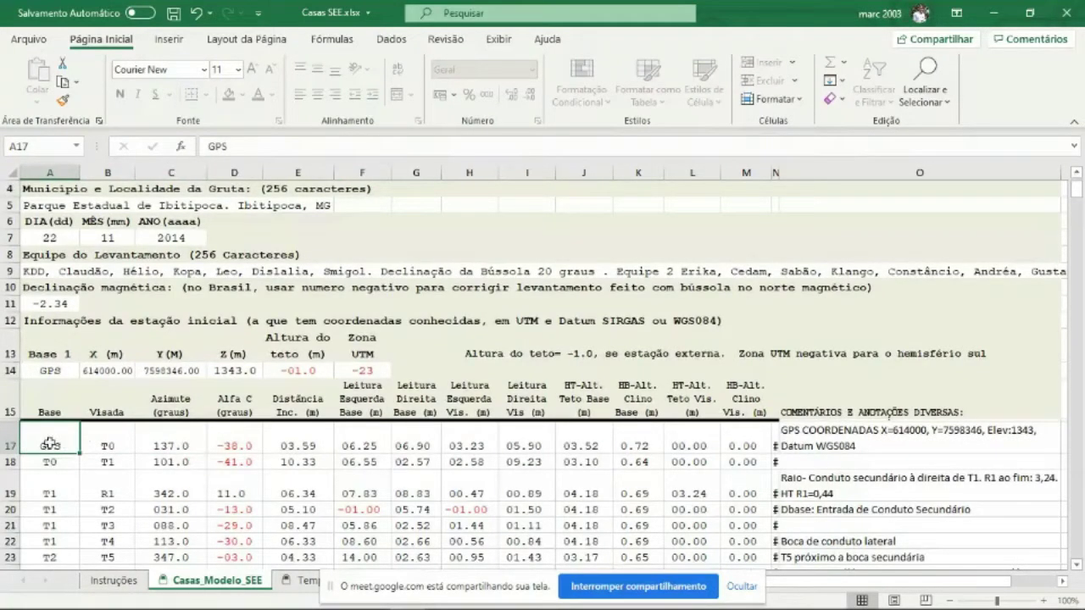
click(110, 441)
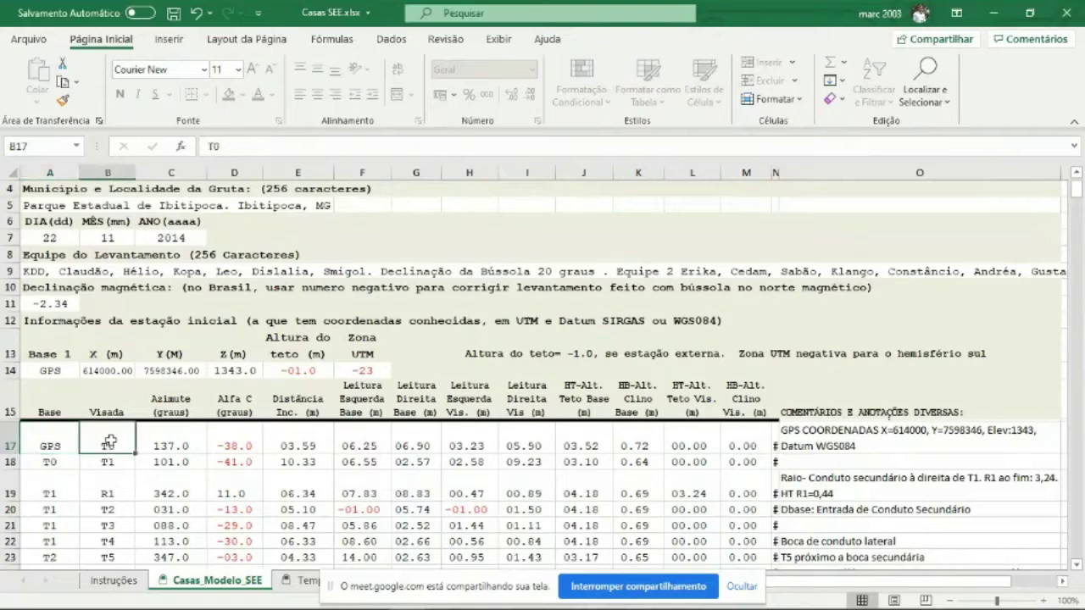
- Examine the first survey row's azimuth, inclination, distance and left base reading in C17 to F17
click(173, 443)
click(217, 434)
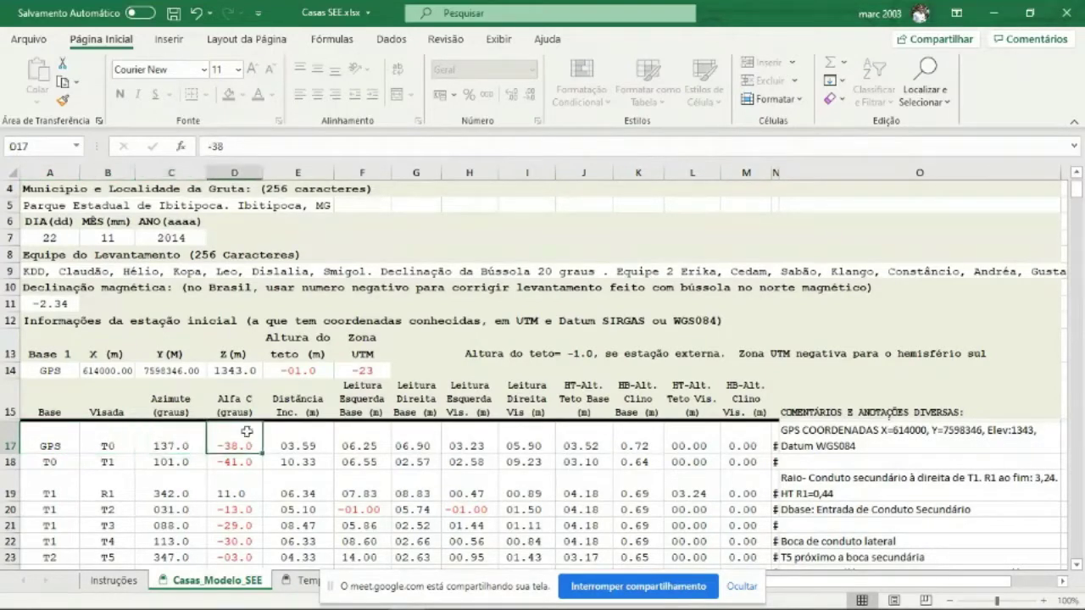
click(285, 437)
click(360, 441)
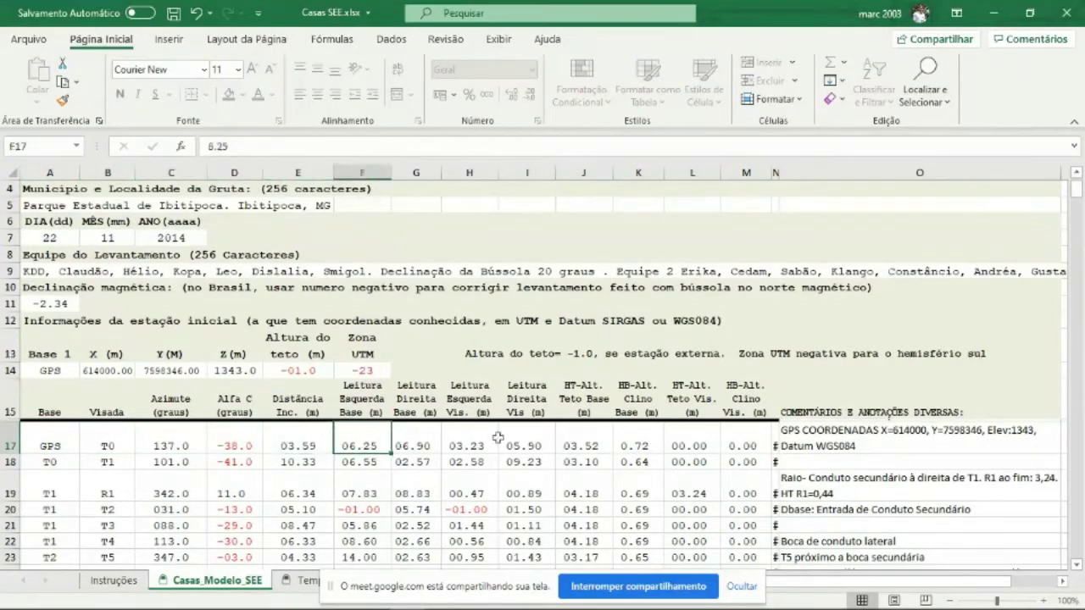
- Examine the ceiling and clinometer heights in J17 to M17 and the comments in O17 and O19
click(583, 442)
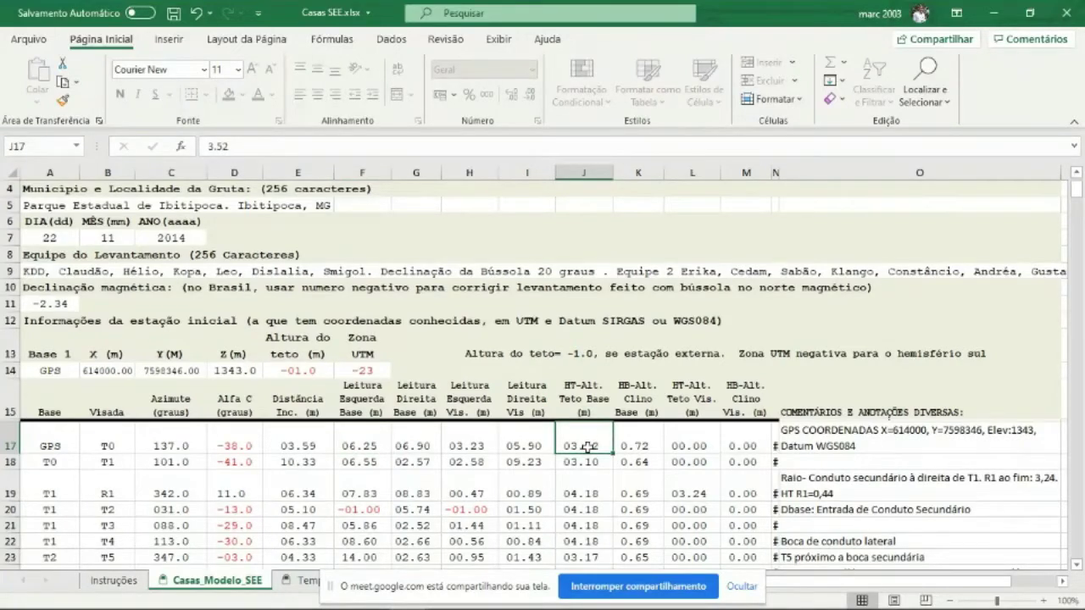
click(635, 437)
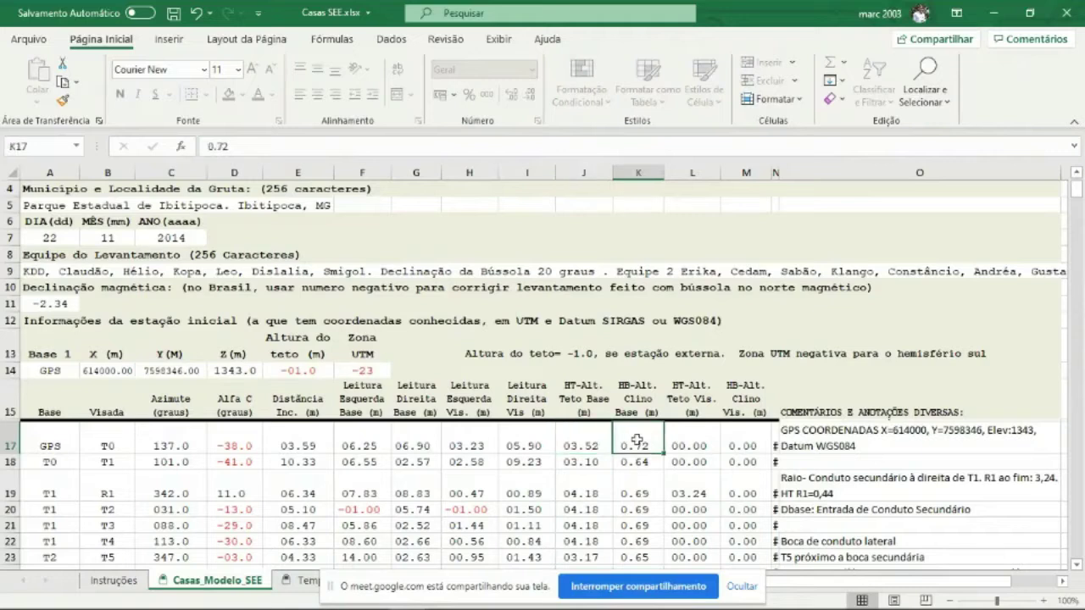
click(689, 437)
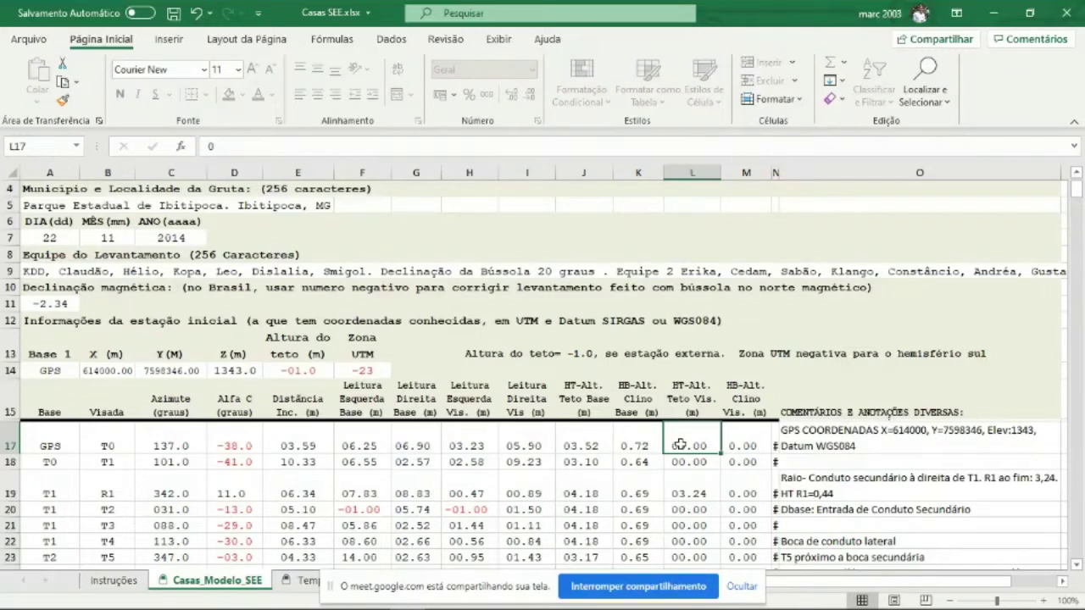
click(742, 446)
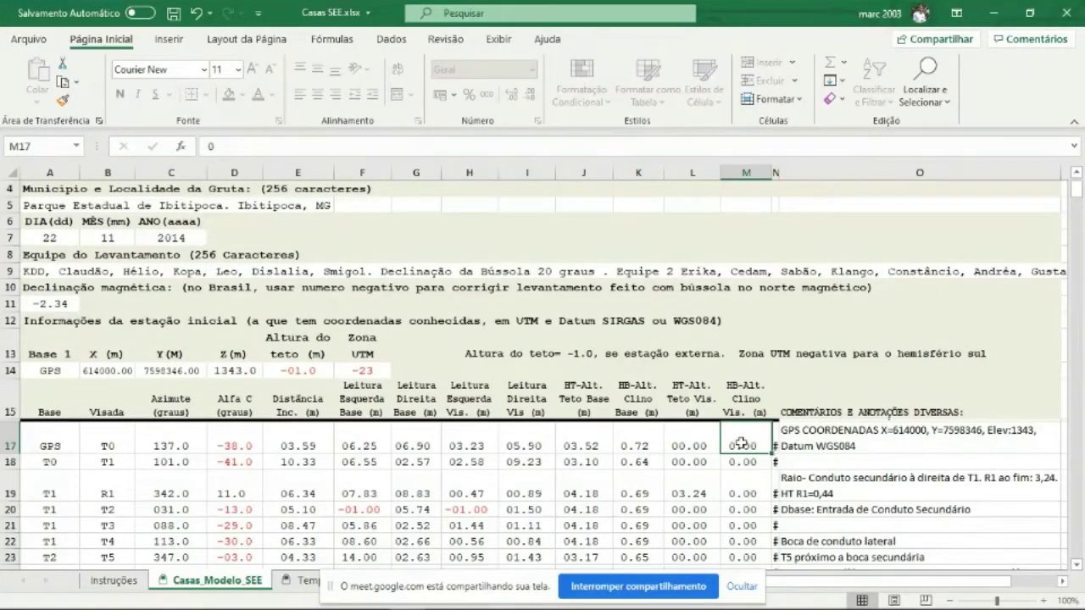
click(824, 433)
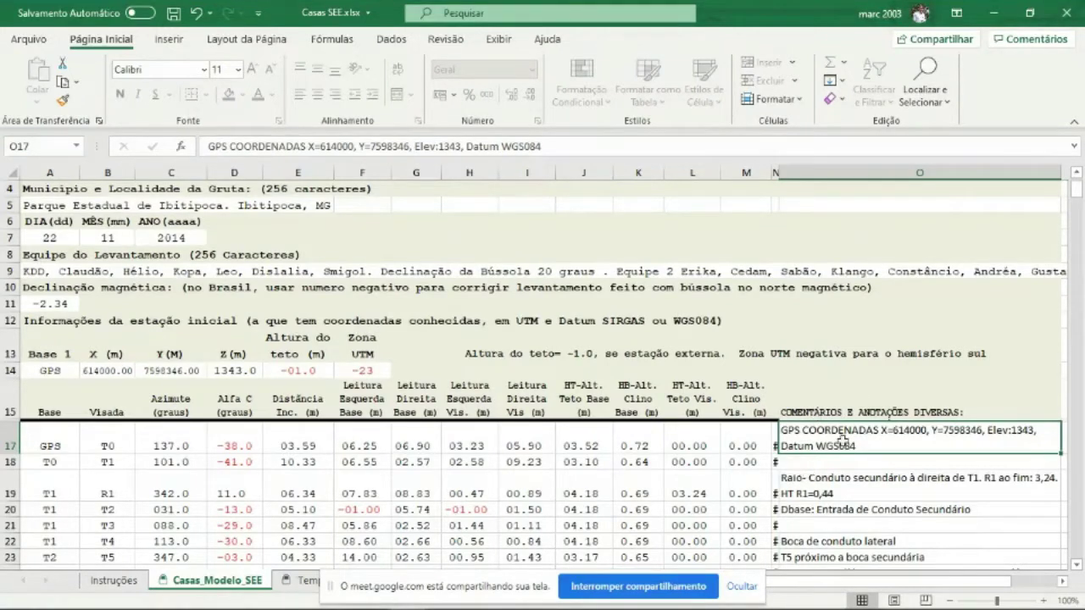
click(847, 480)
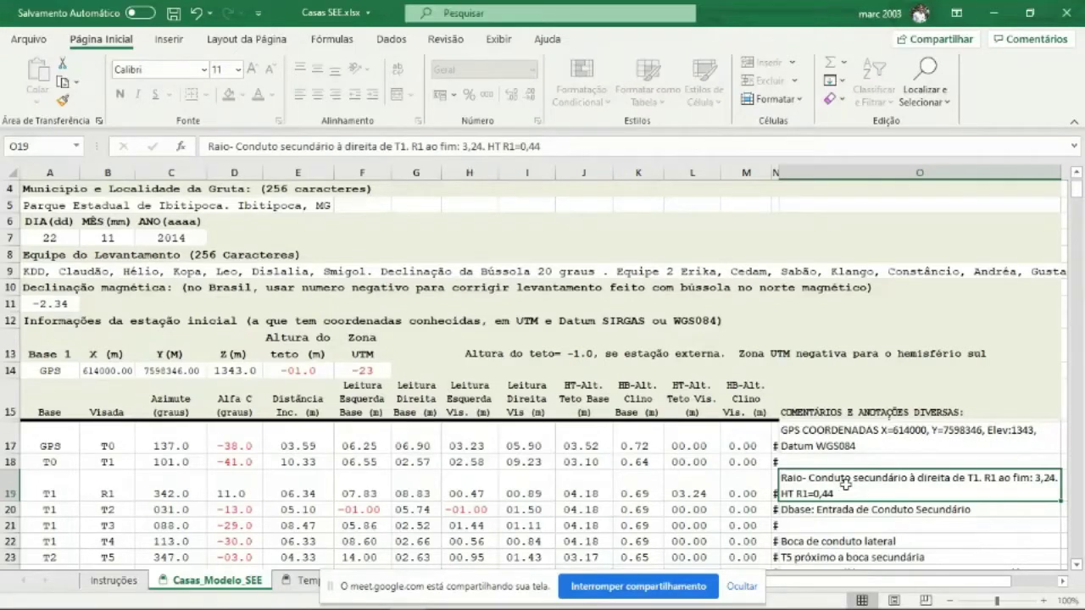
- Compare the base station name in A19 with the matching sighted station name in B18
click(37, 487)
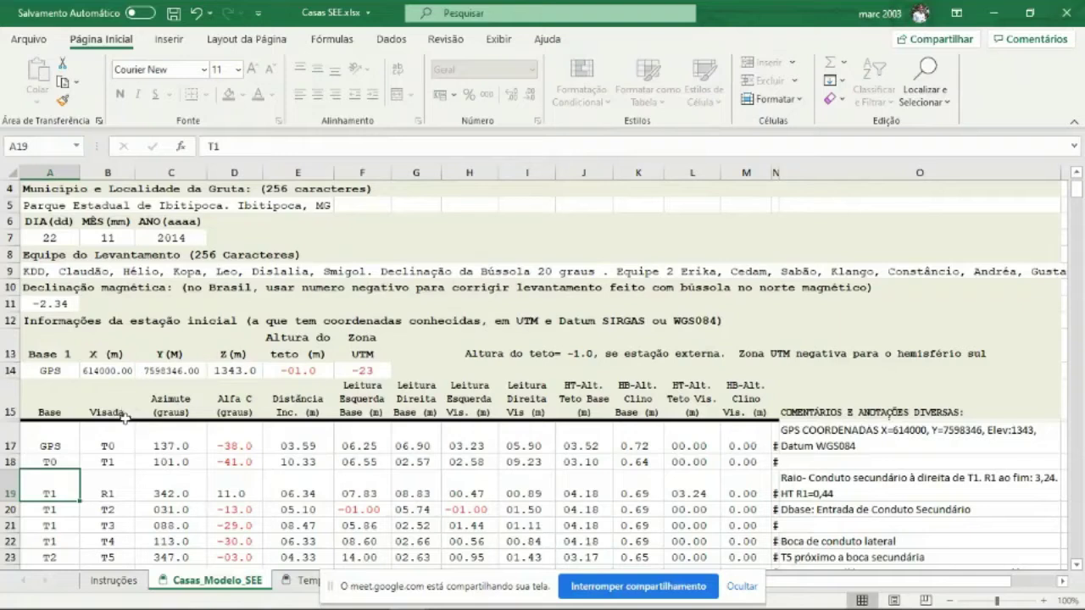
click(102, 462)
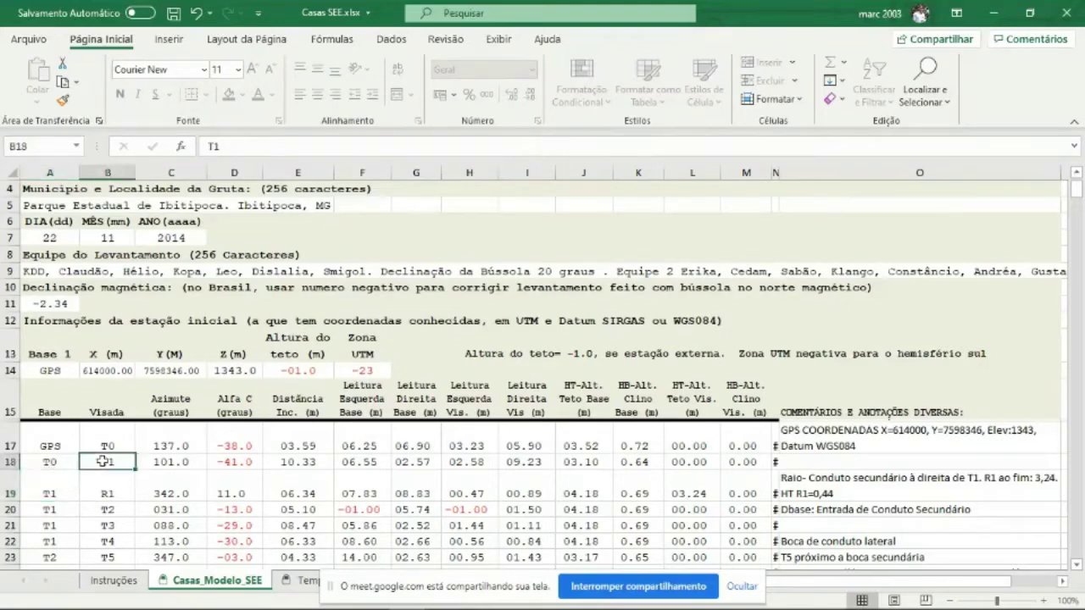
click(52, 486)
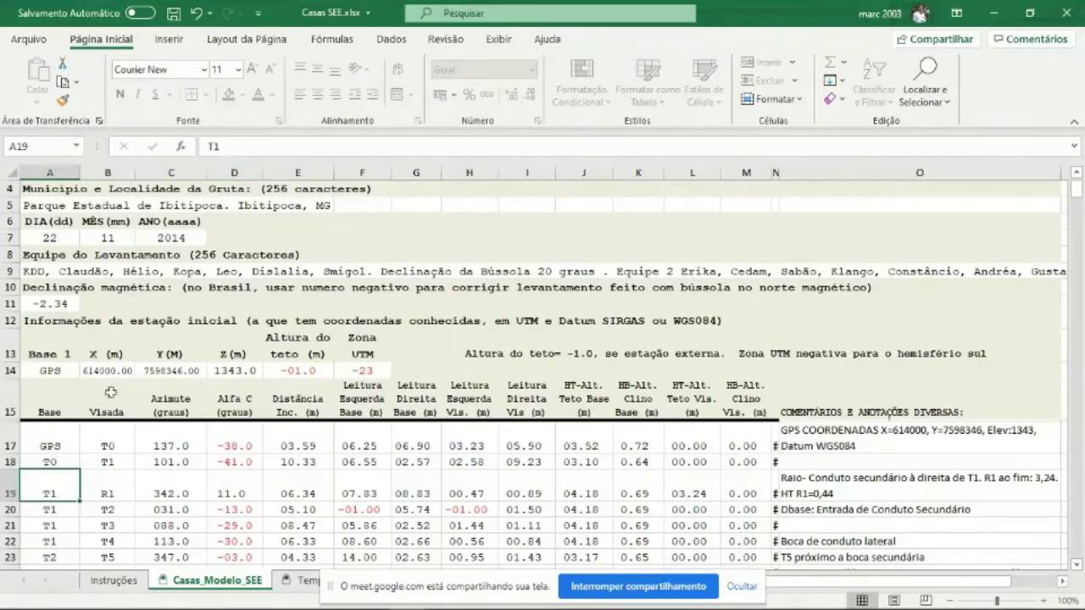
- Change the base station name in A19 to lowercase t1
drag(229, 149, 177, 148)
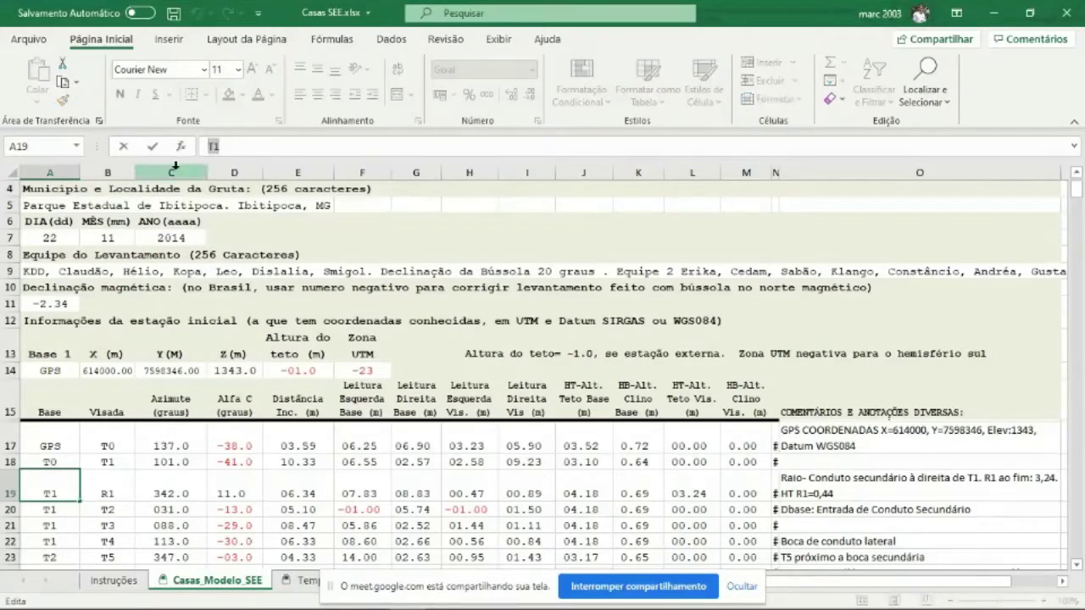
text(t)
key(Return)
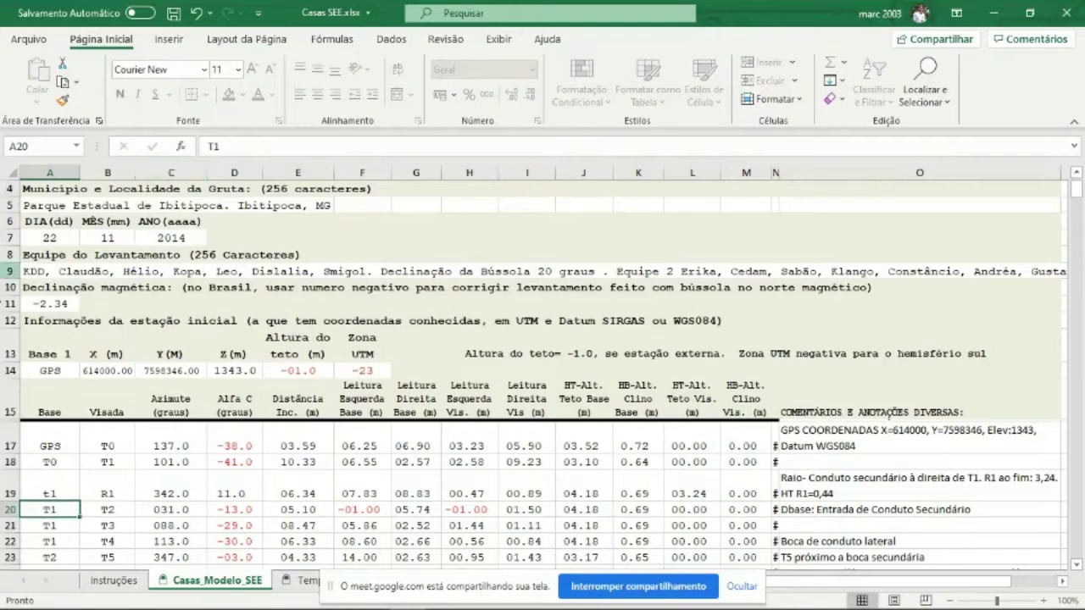
- Set the base station name in A19 back to uppercase T1
click(49, 494)
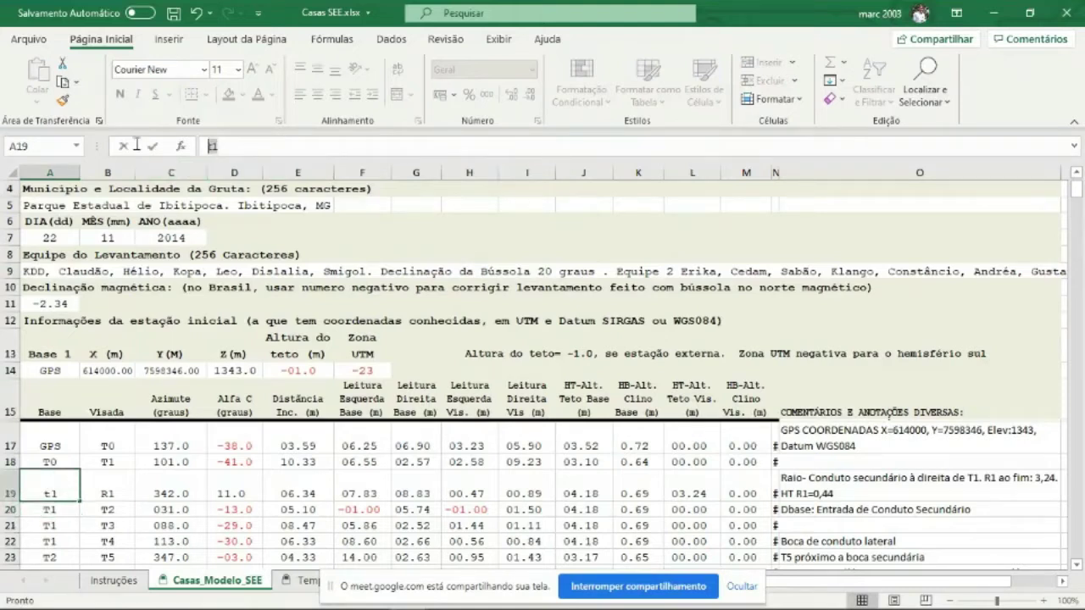
drag(249, 149, 119, 146)
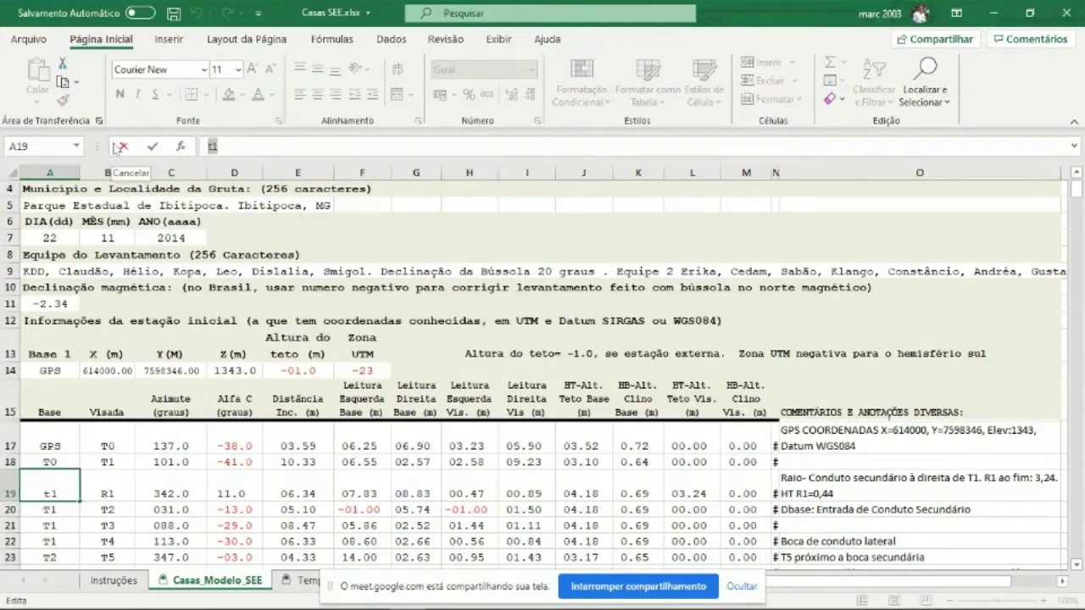
text(t)
key(BackSpace)
key(BackSpace)
key(Escape)
text(t)
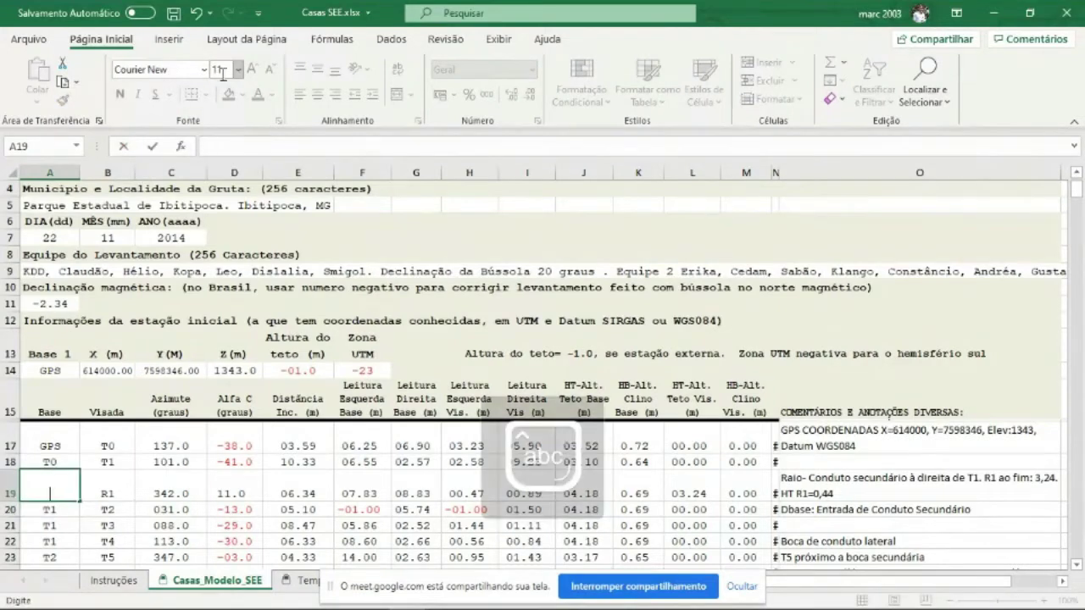
key(Caps_Lock)
text(T)
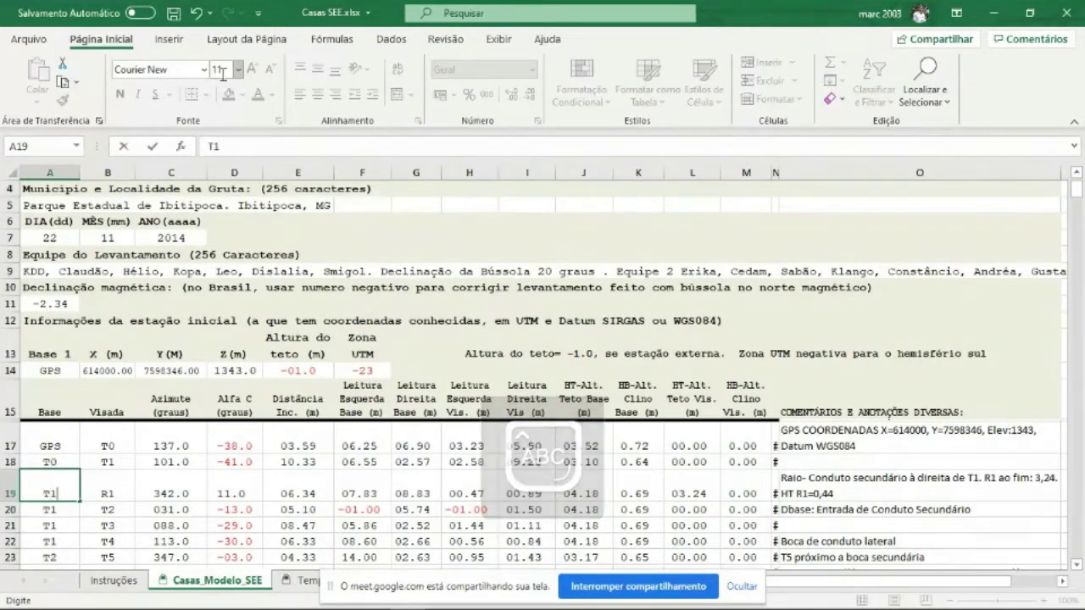
text(1)
key(Return)
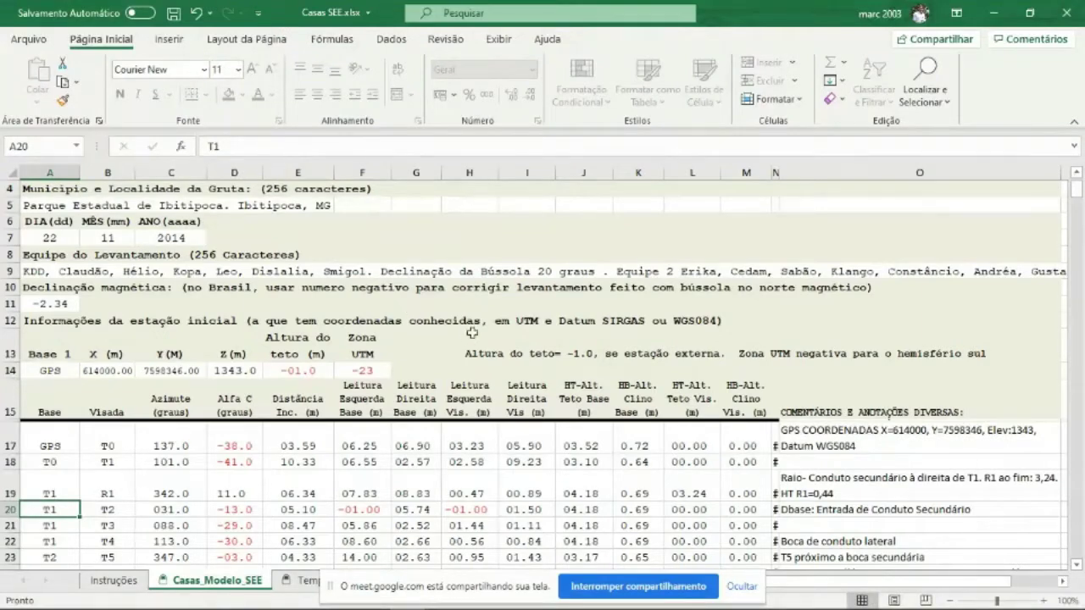
scroll(484, 365, down, 2)
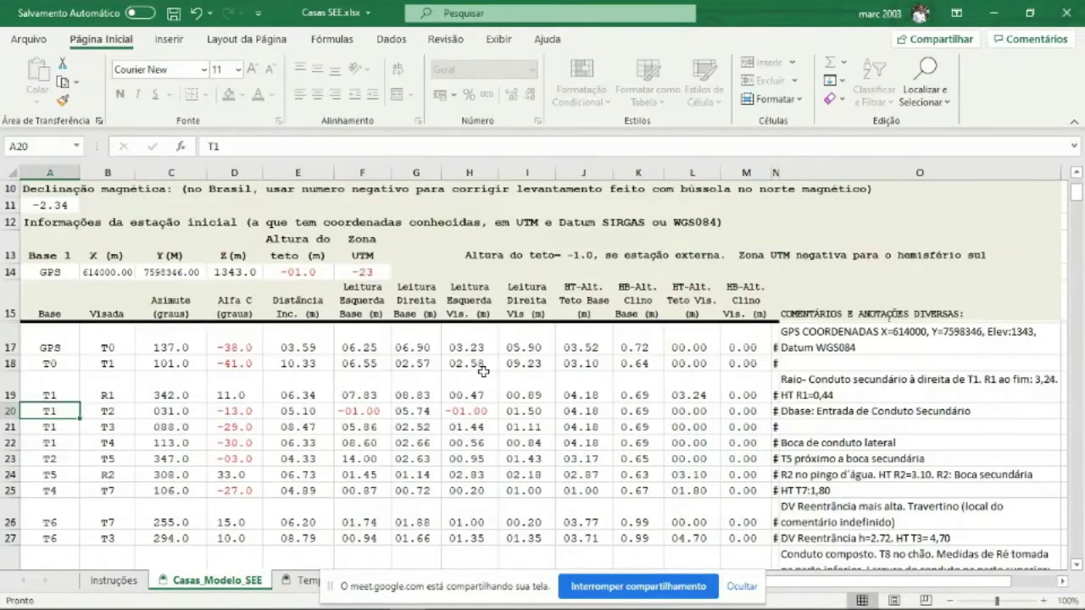
scroll(695, 400, up, 3)
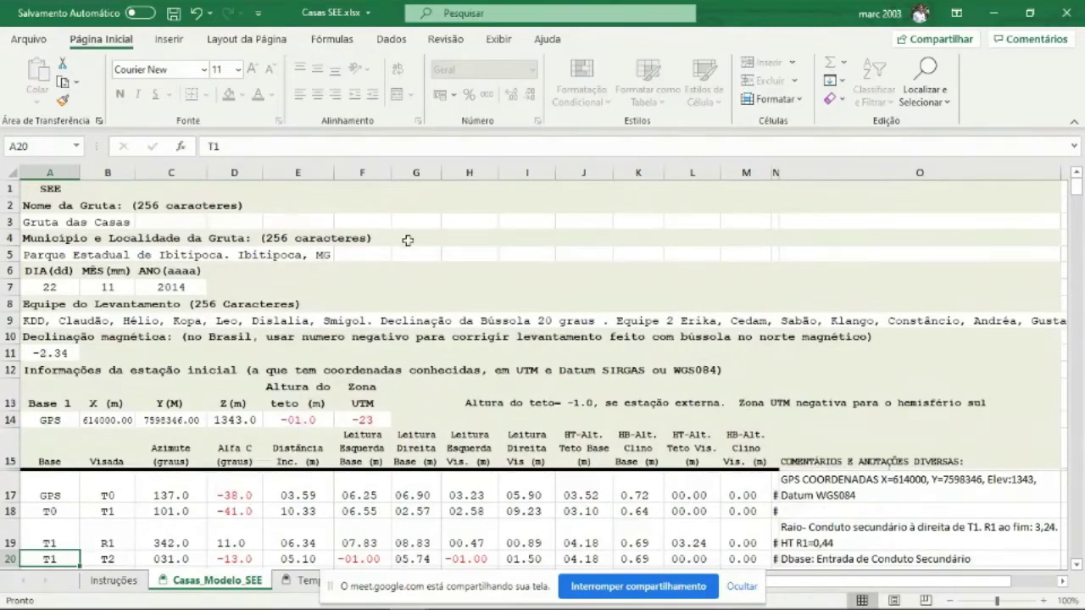
- Look through the survey rows, highlighted cells and comments of the Casas_Modelo_SEE sheet, then return to its header
scroll(657, 341, down, 7)
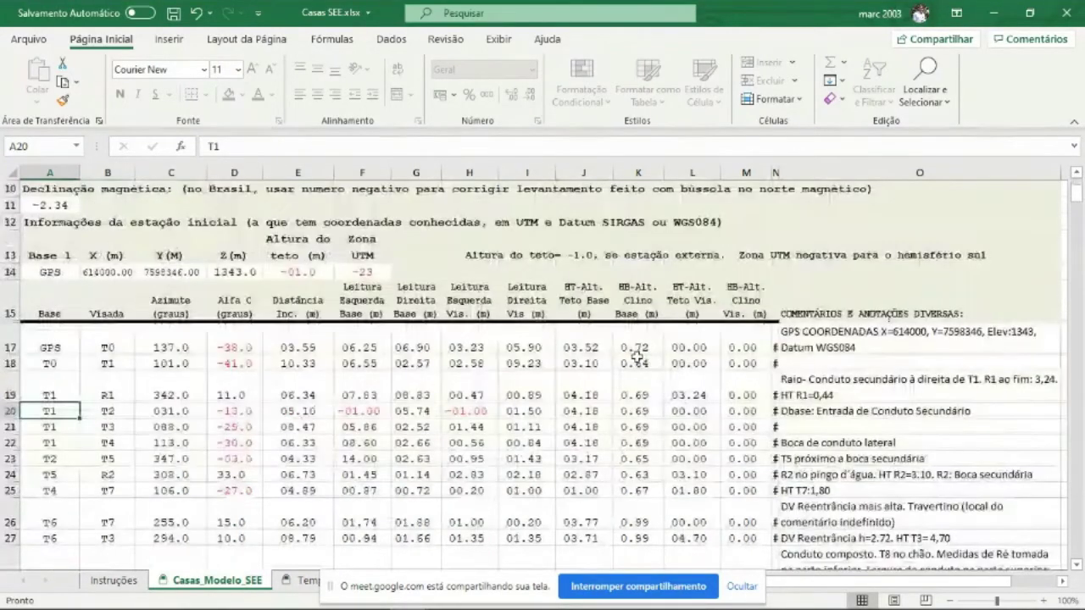
scroll(617, 363, down, 20)
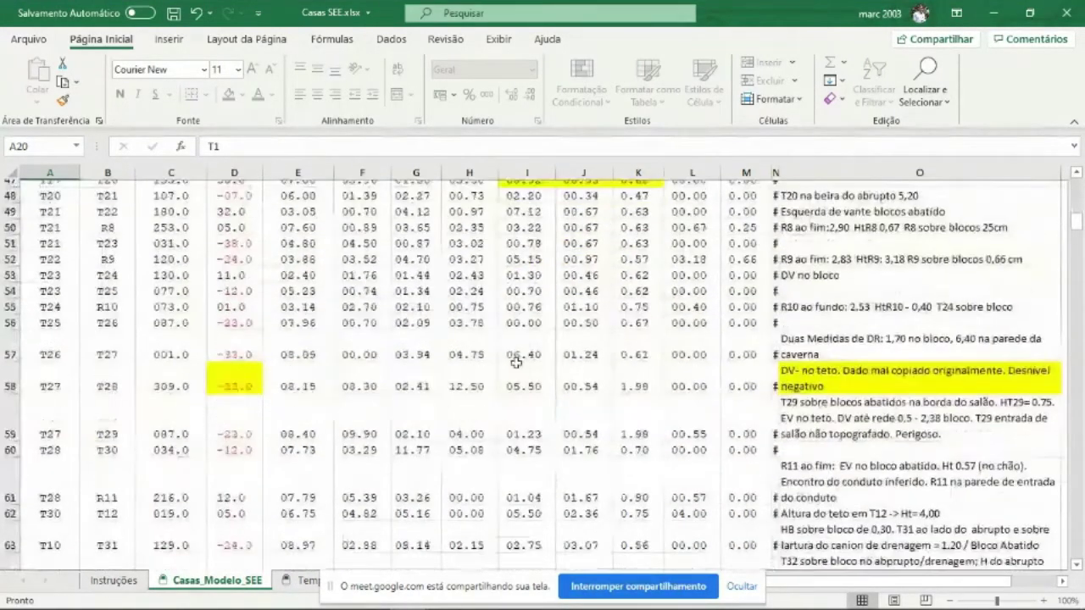
scroll(522, 366, down, 16)
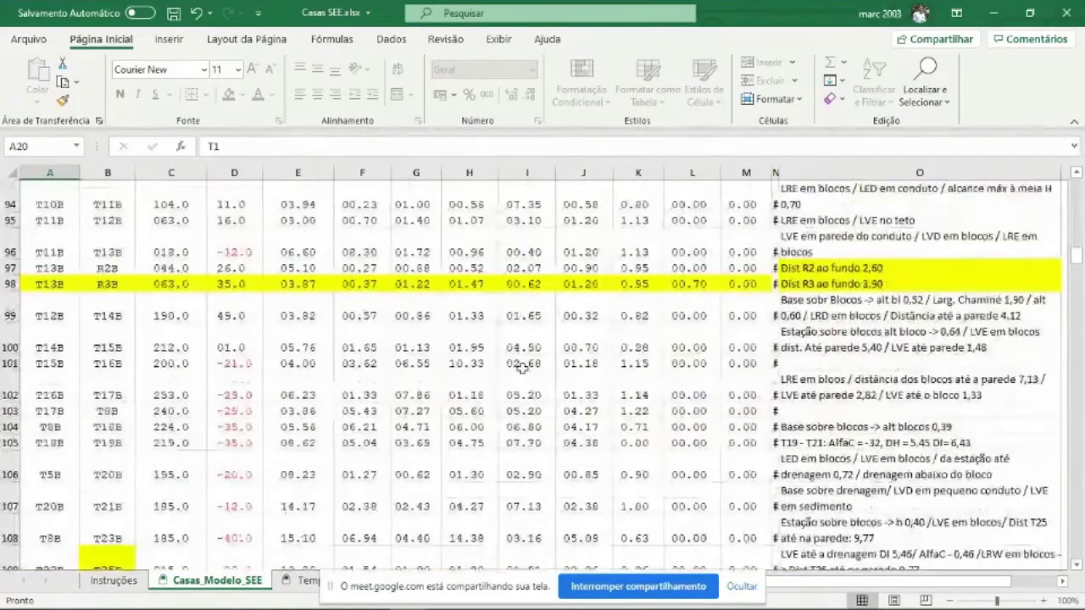
scroll(523, 366, up, 20)
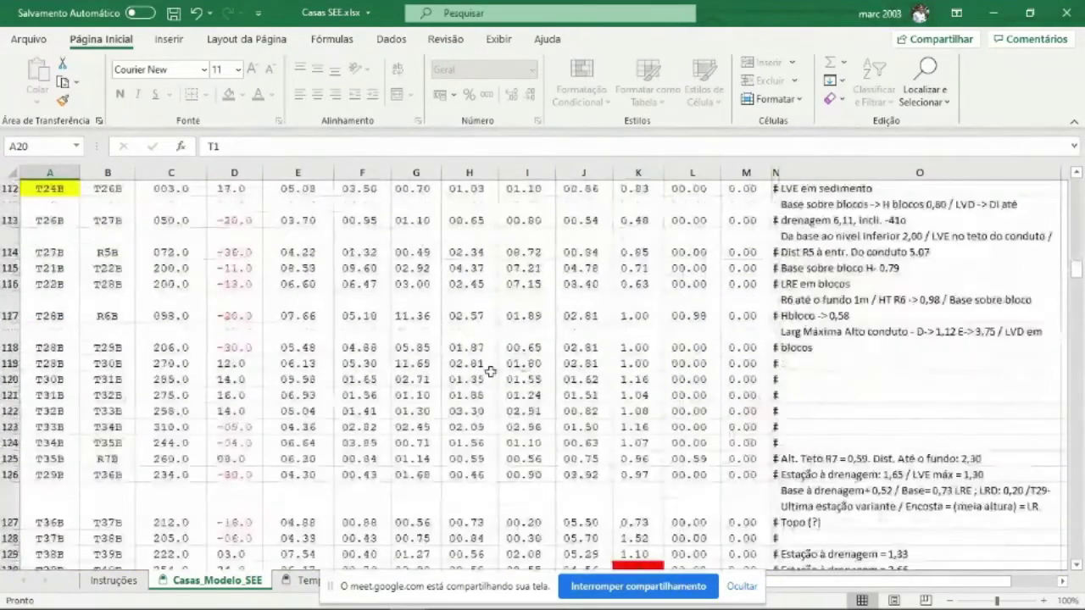
scroll(134, 268, up, 17)
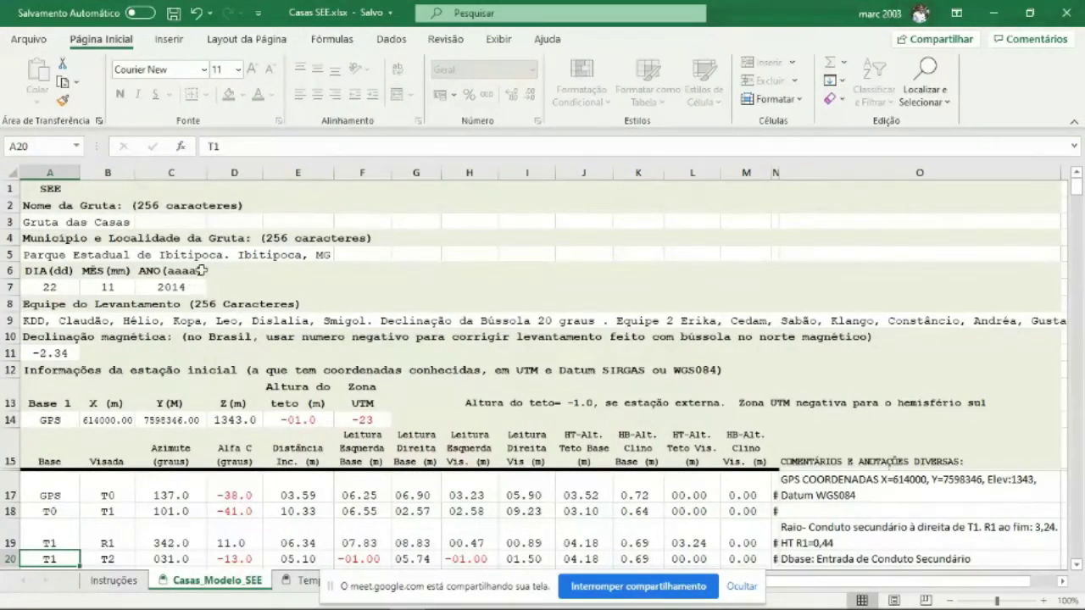
- Copy the whole survey block of the Casas_Modelo_SEE sheet, from A1 through the last data row at O138
click(36, 188)
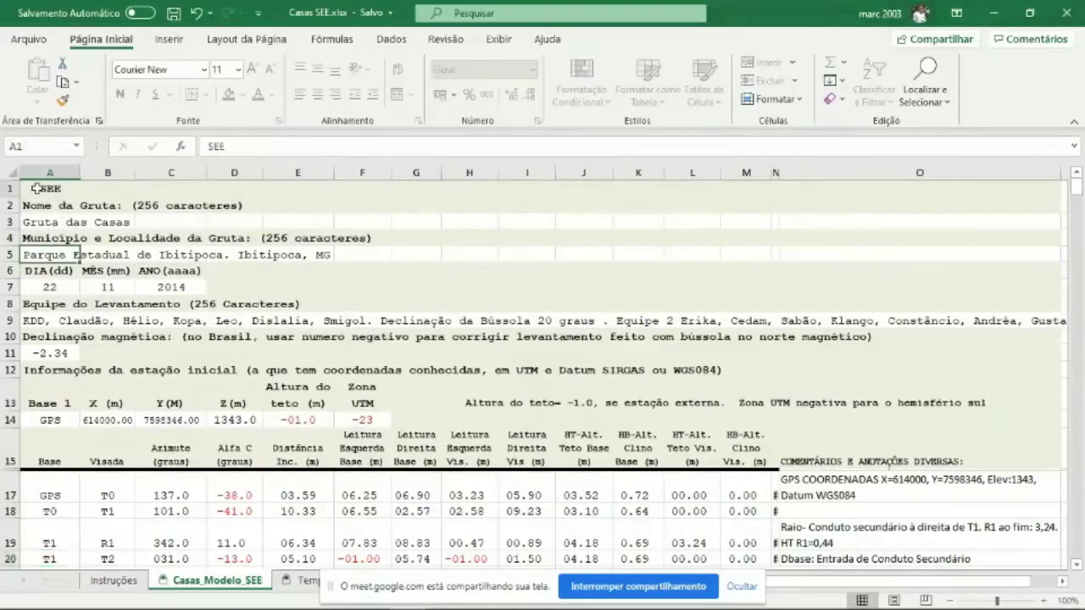
click(46, 207)
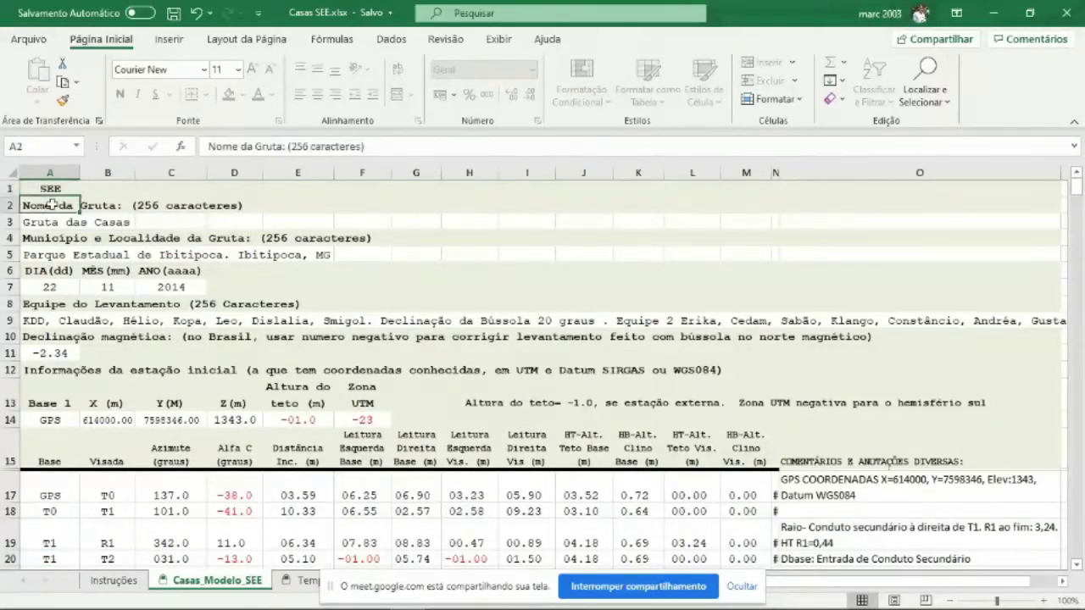
click(48, 190)
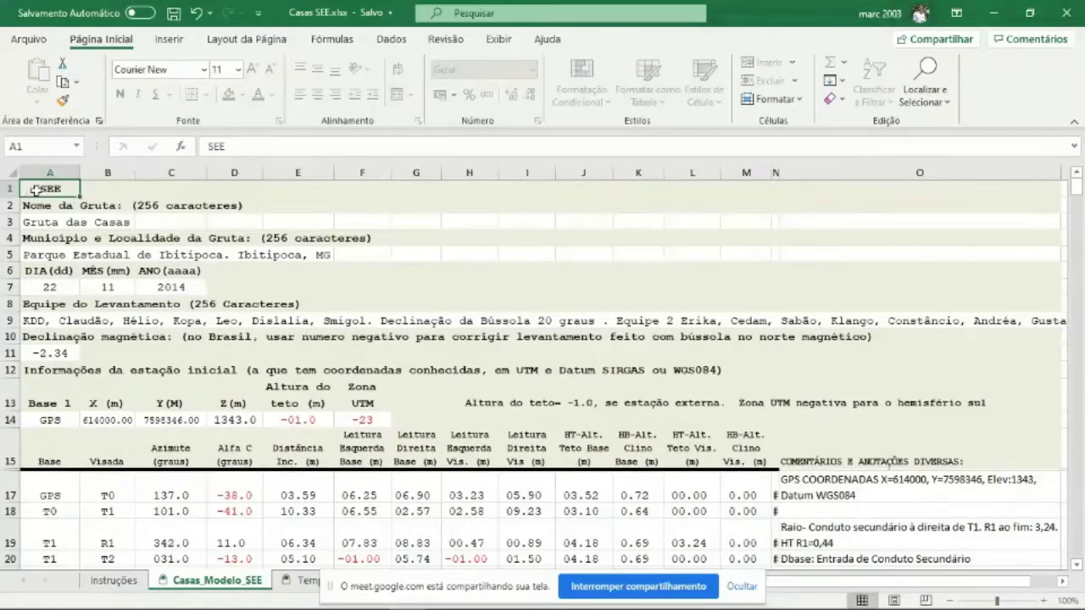
mouse_move(34, 190)
mouse_down()
mouse_move(763, 288)
mouse_move(839, 347)
mouse_move(882, 490)
mouse_move(878, 456)
mouse_move(882, 487)
mouse_move(900, 477)
mouse_up()
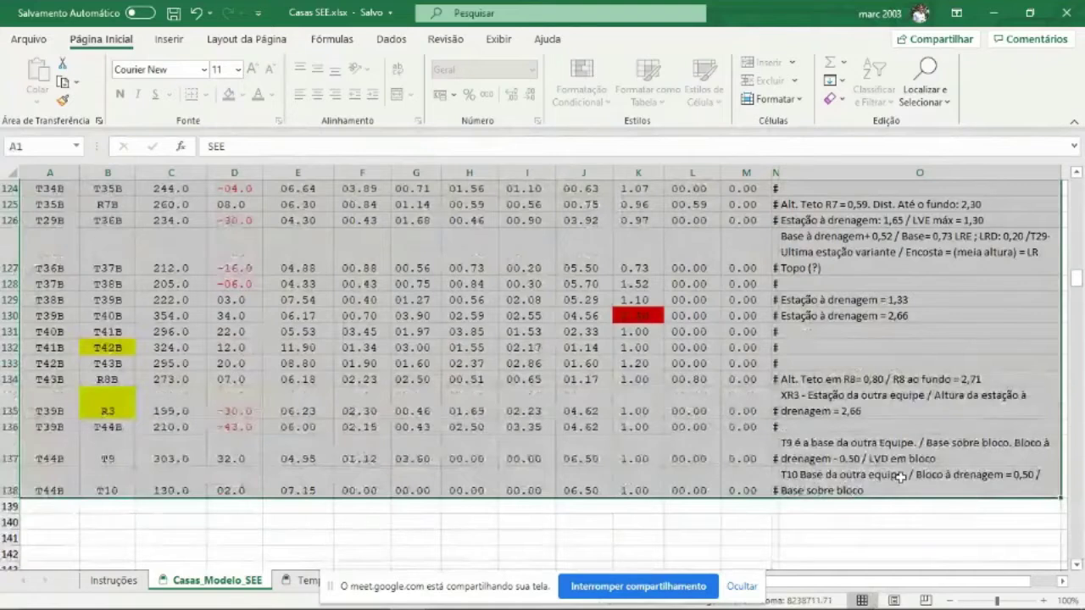
right_click(871, 271)
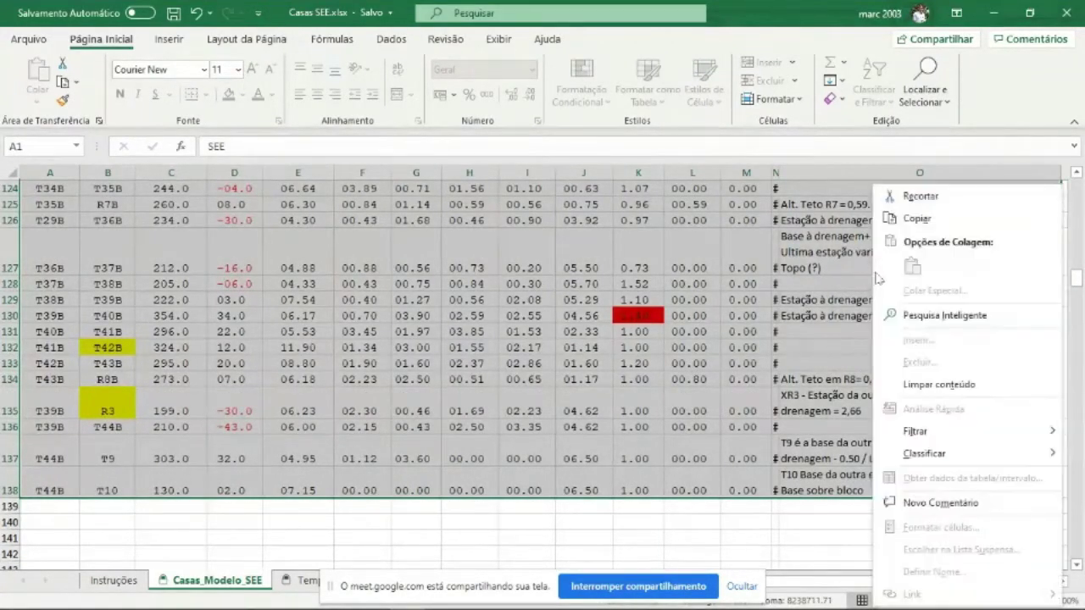
click(917, 220)
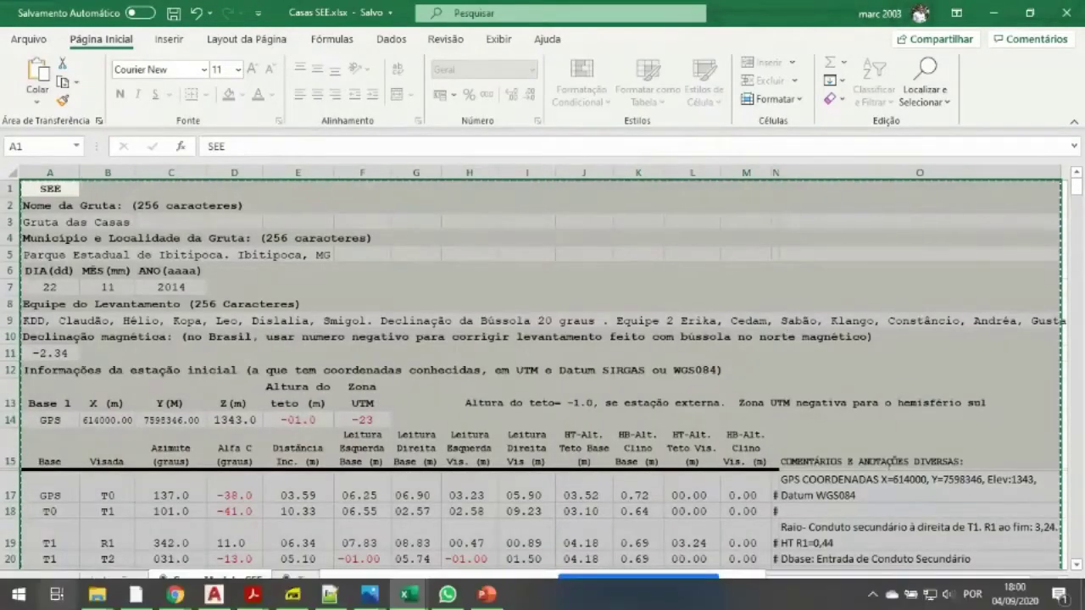
- Open a blank document in Bloco de Notas (Notepad) and maximize its window
click(21, 597)
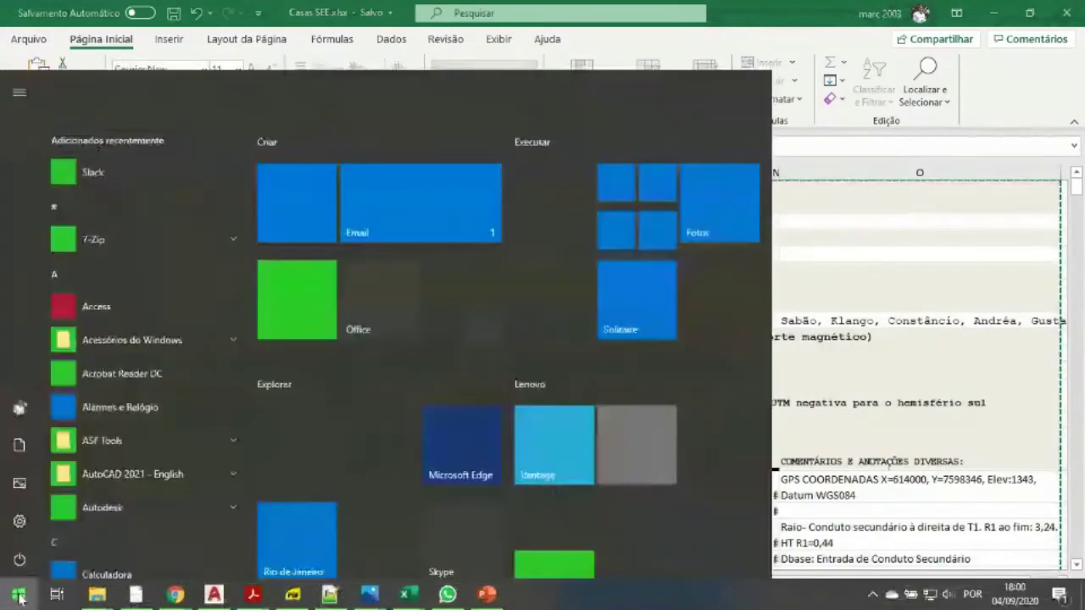
click(21, 597)
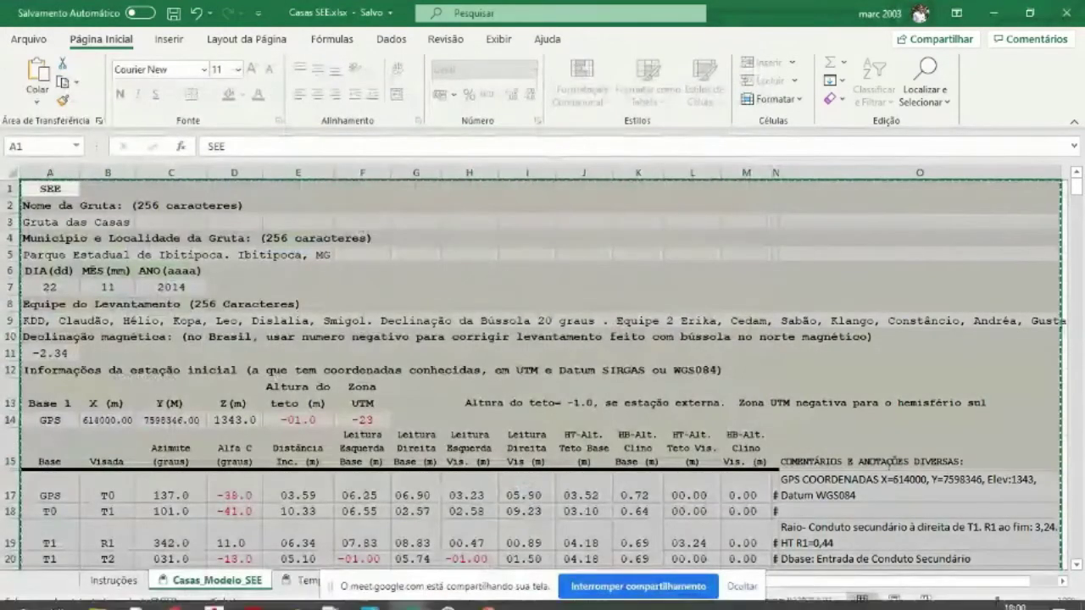
click(19, 596)
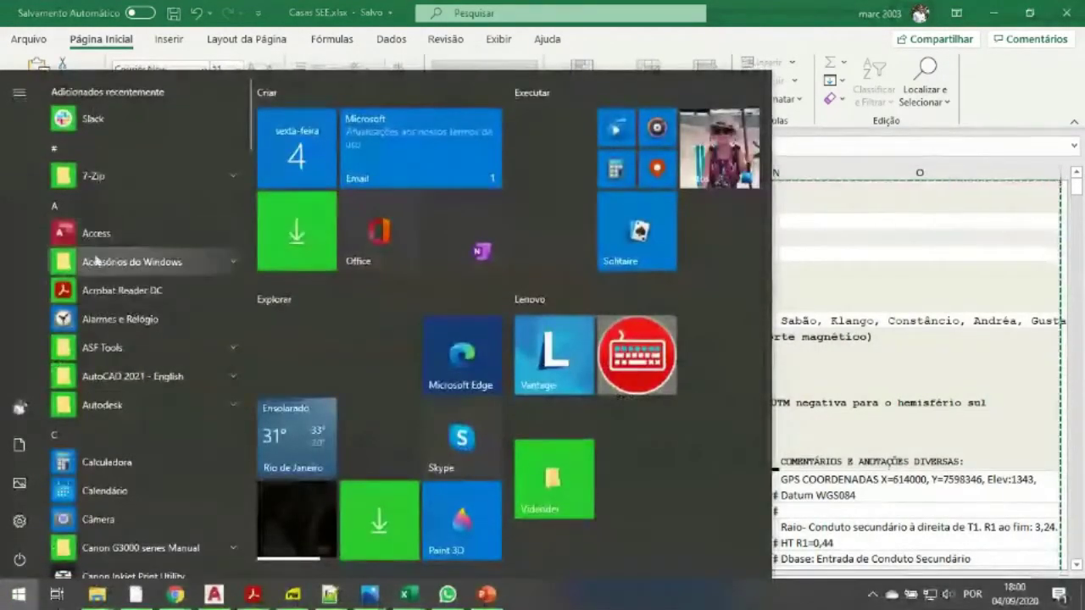
click(116, 265)
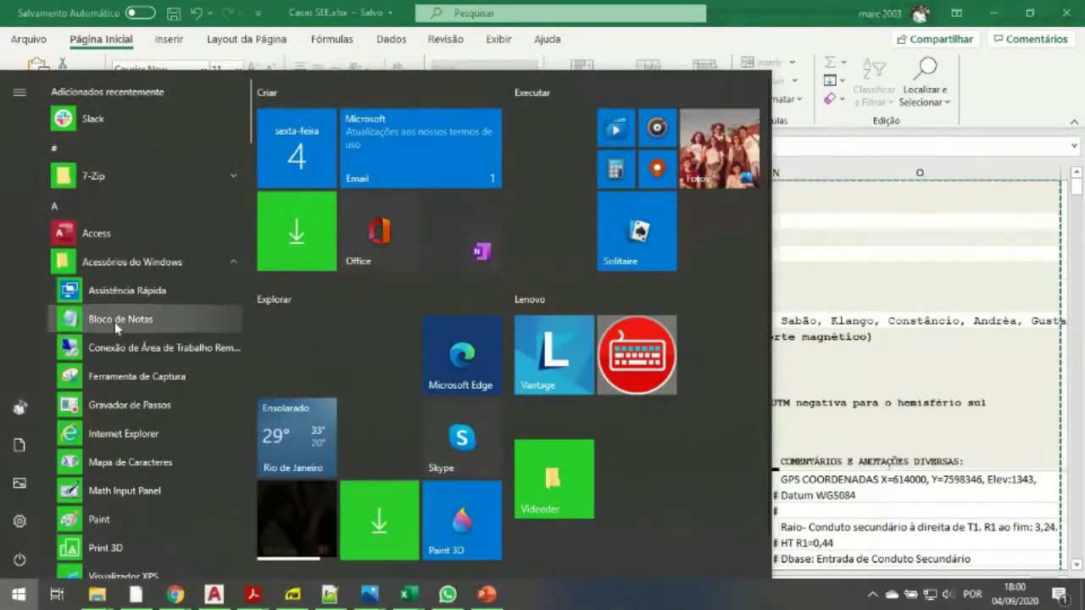
click(115, 322)
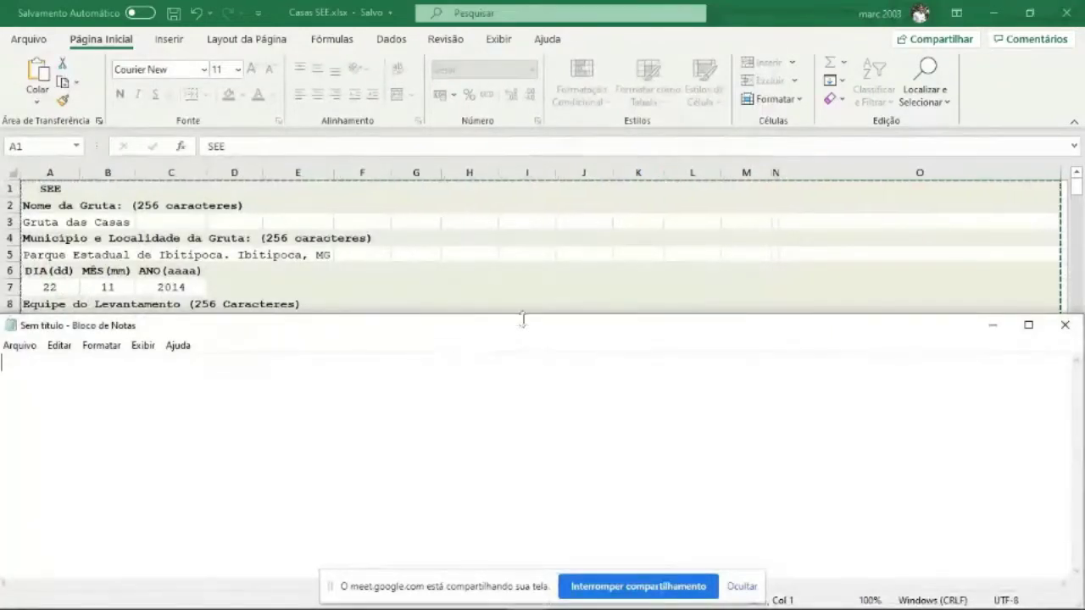
drag(523, 315, 506, 91)
click(1029, 96)
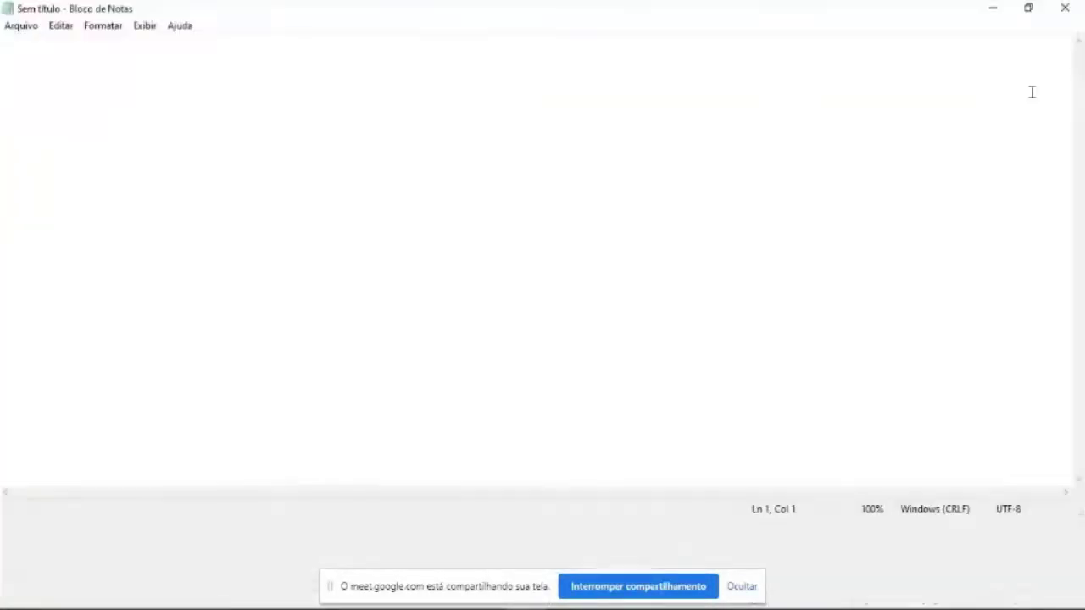
- Paste the copied spreadsheet data into the blank text document and review it from the header to the last survey row
right_click(53, 68)
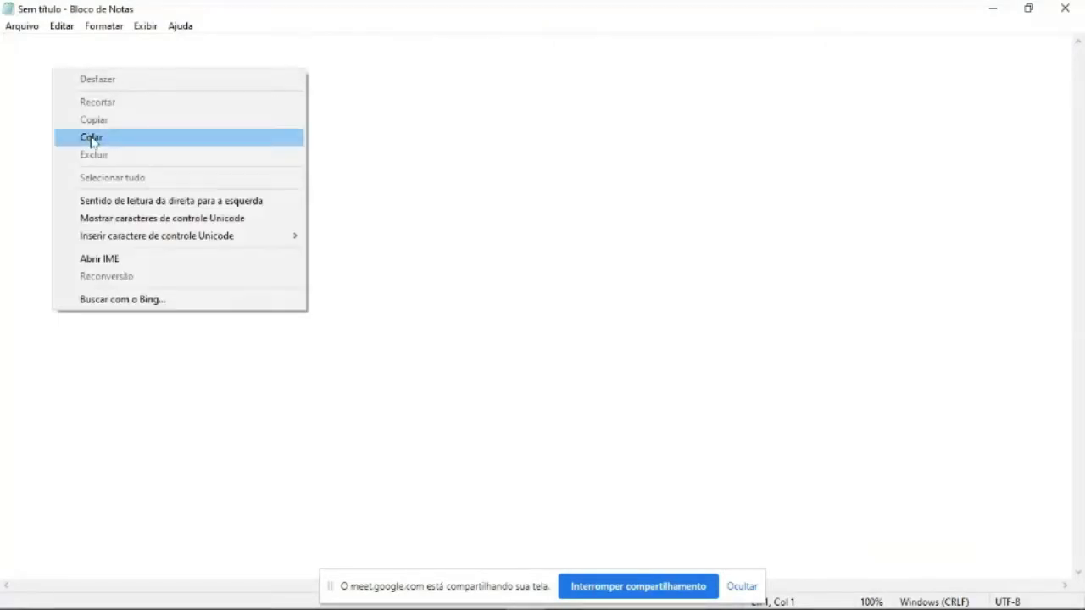
click(92, 137)
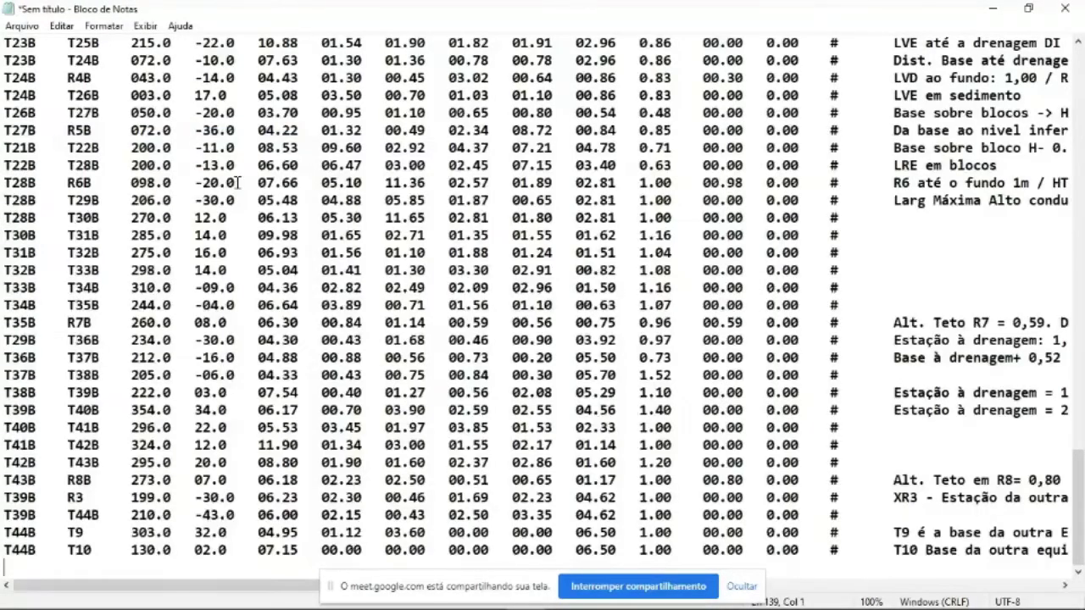
scroll(719, 289, up, 20)
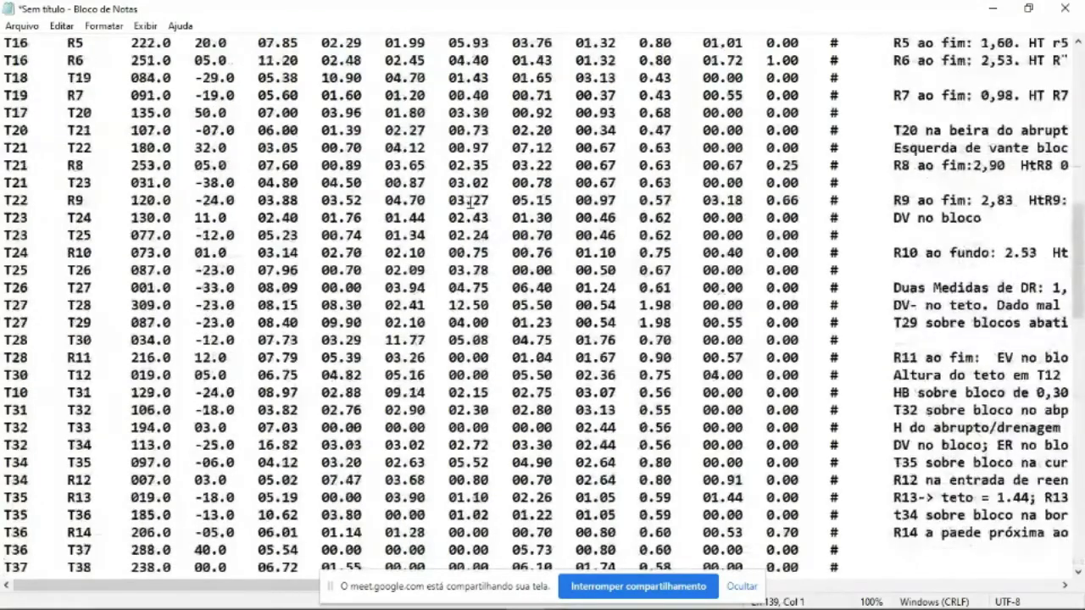
ctrl+scroll(297, 229, down, 2)
scroll(379, 220, up, 8)
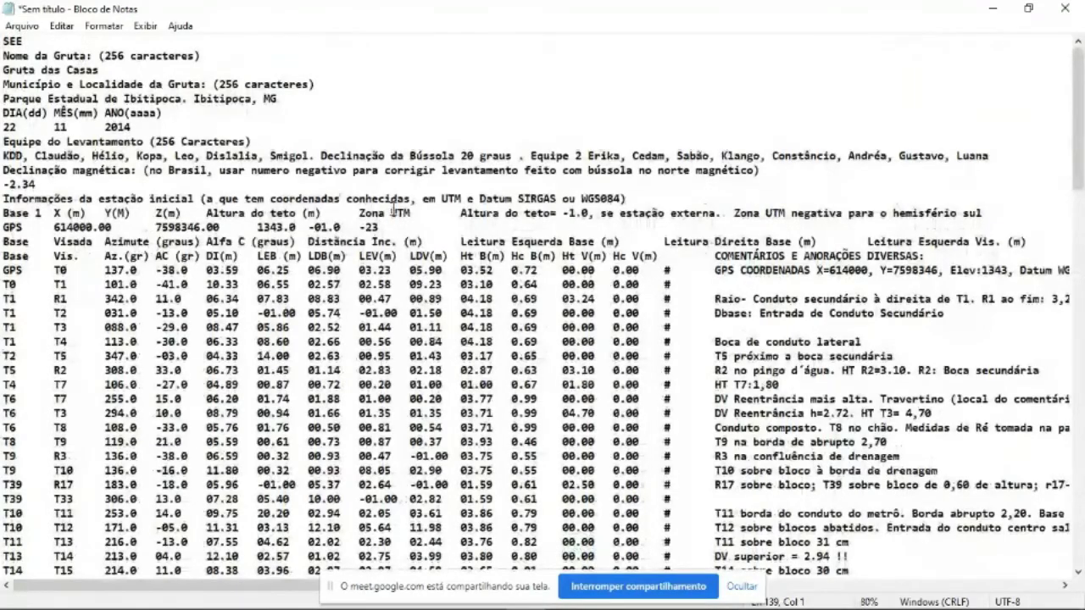
scroll(393, 212, down, 2)
scroll(452, 240, down, 15)
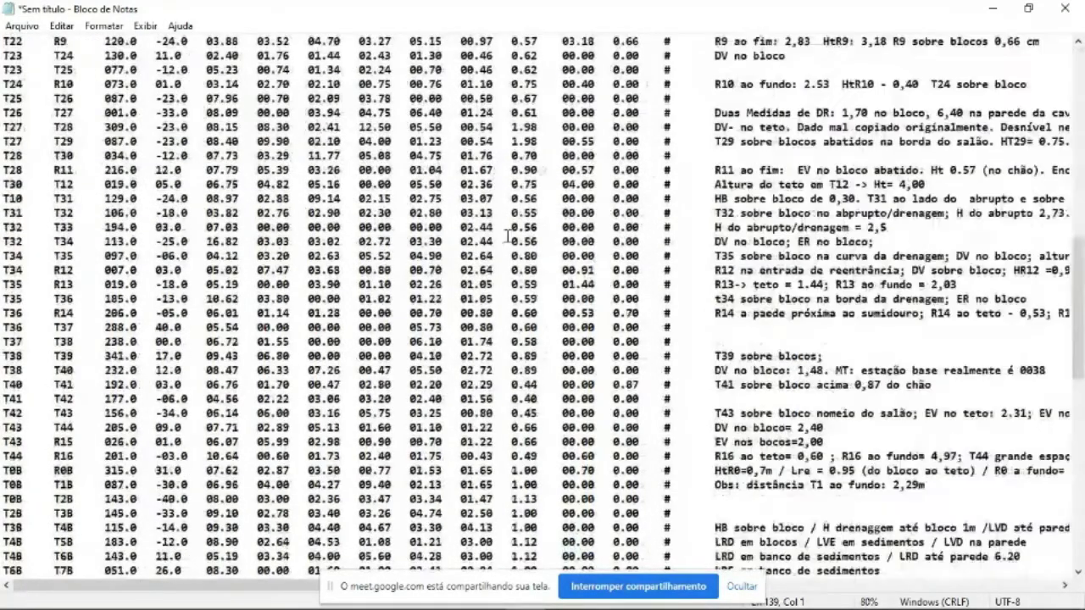
scroll(509, 236, down, 15)
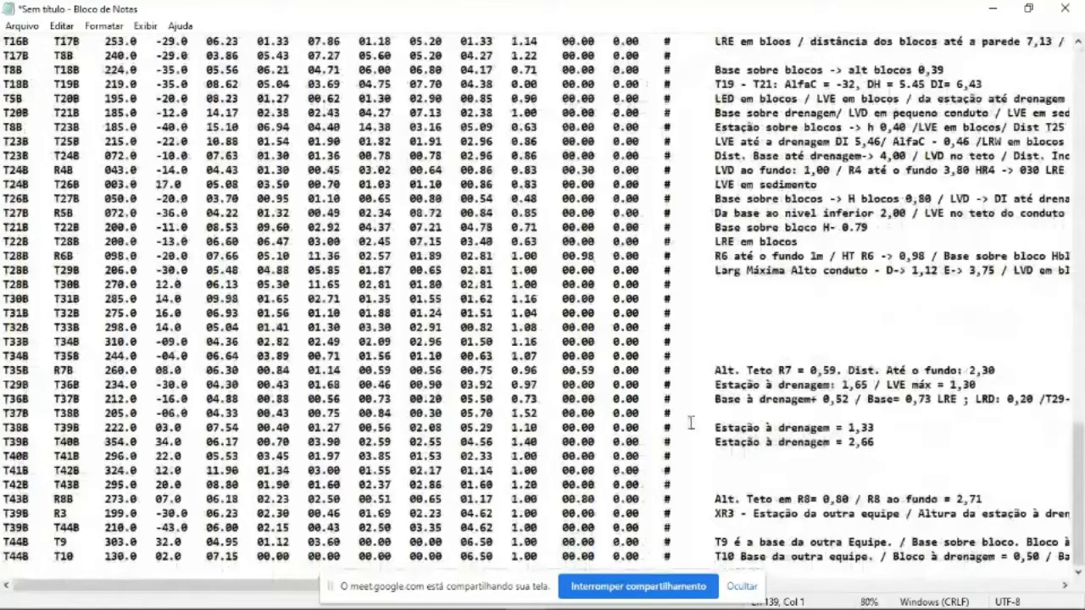
- Add an extra blank line below the last survey row of the pasted text and remove it again
click(936, 553)
scroll(442, 370, down, 4)
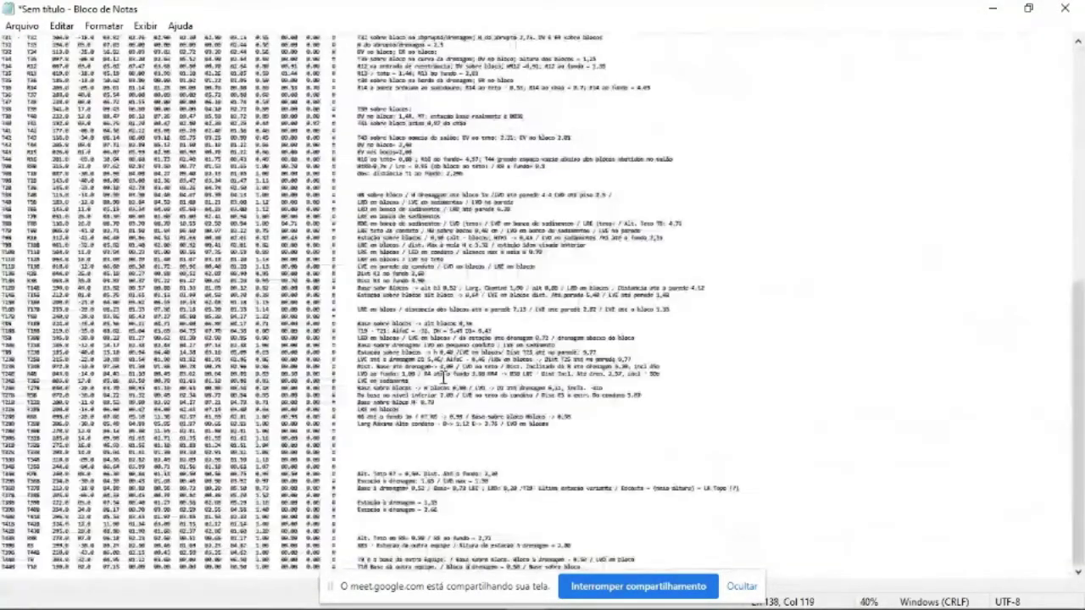
click(596, 566)
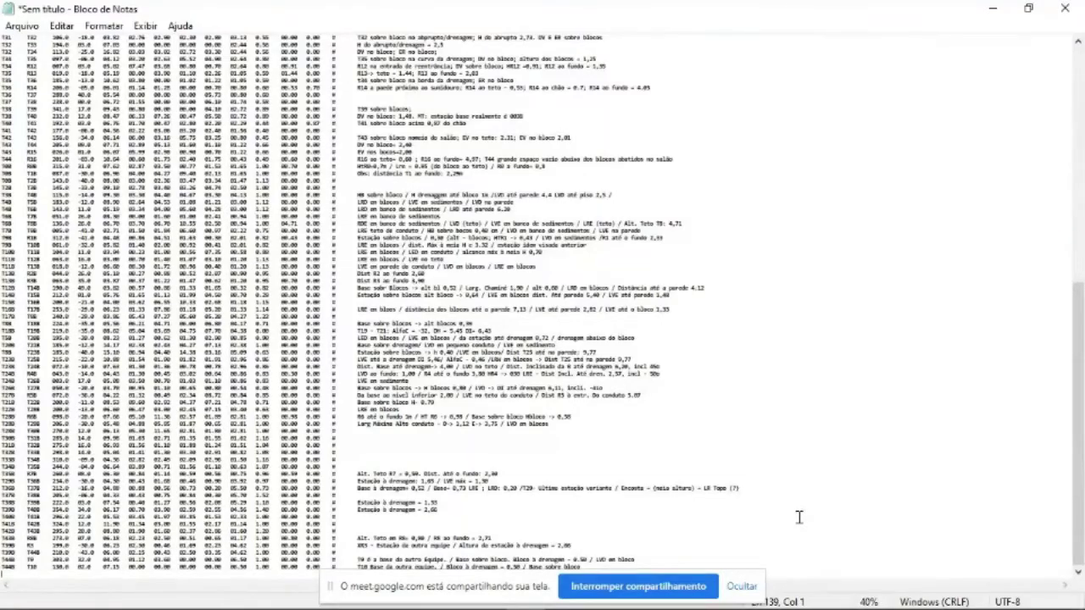
key(Return)
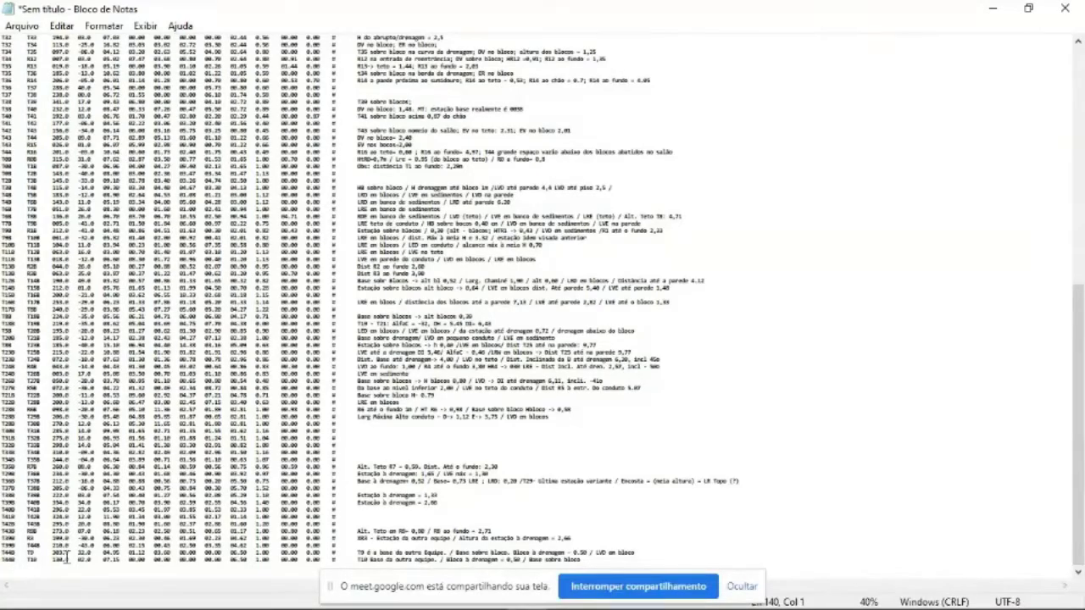
key(BackSpace)
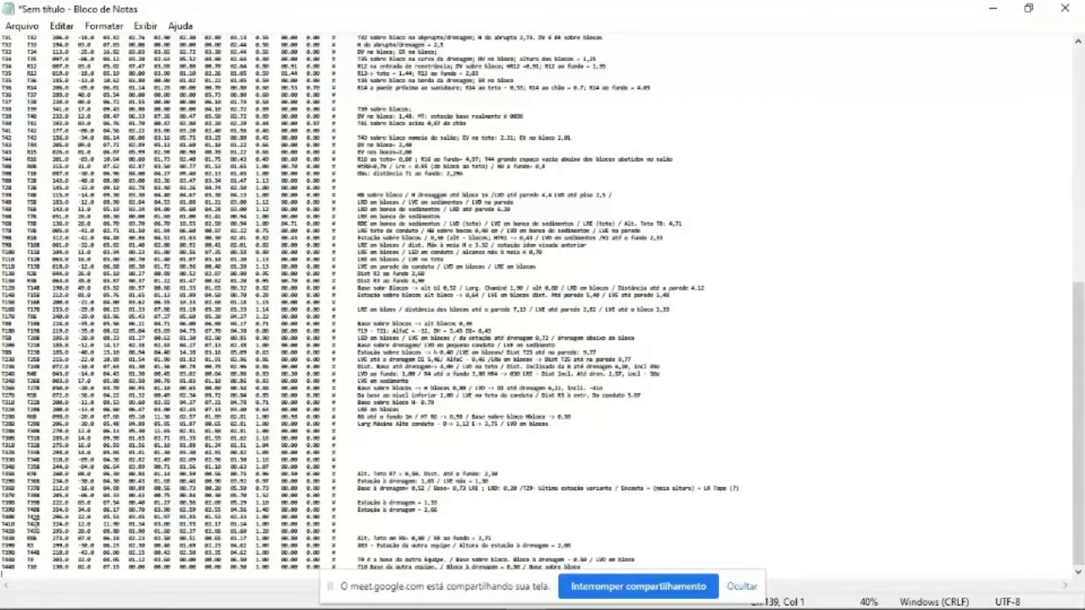
- Start saving the pasted text as a new file and browse to the C:\TOPGRU_SEE\Demo_SEE folder
scroll(73, 416, up, 6)
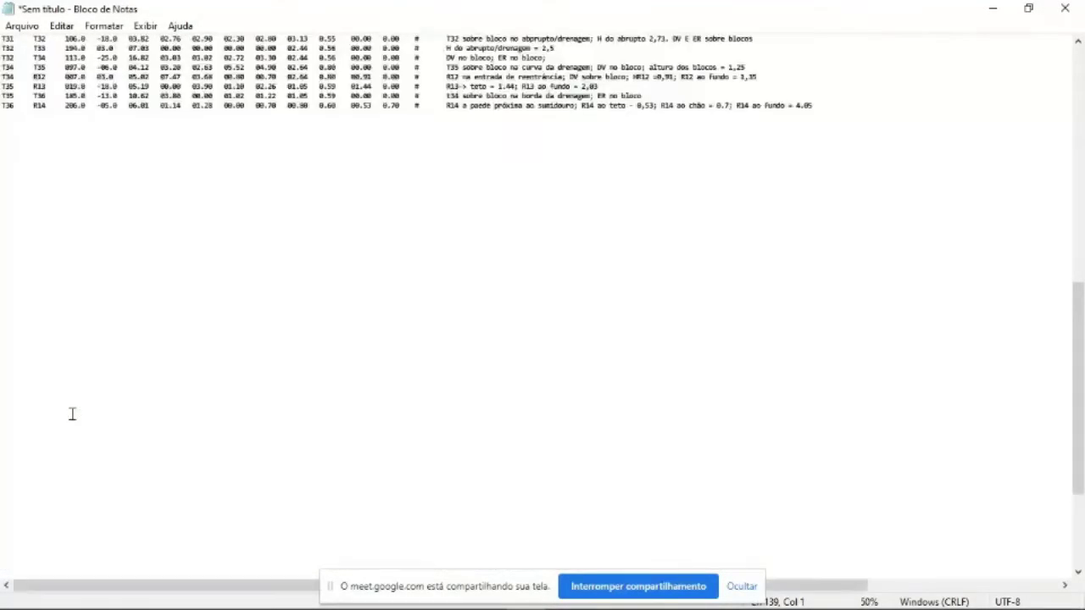
scroll(73, 416, up, 15)
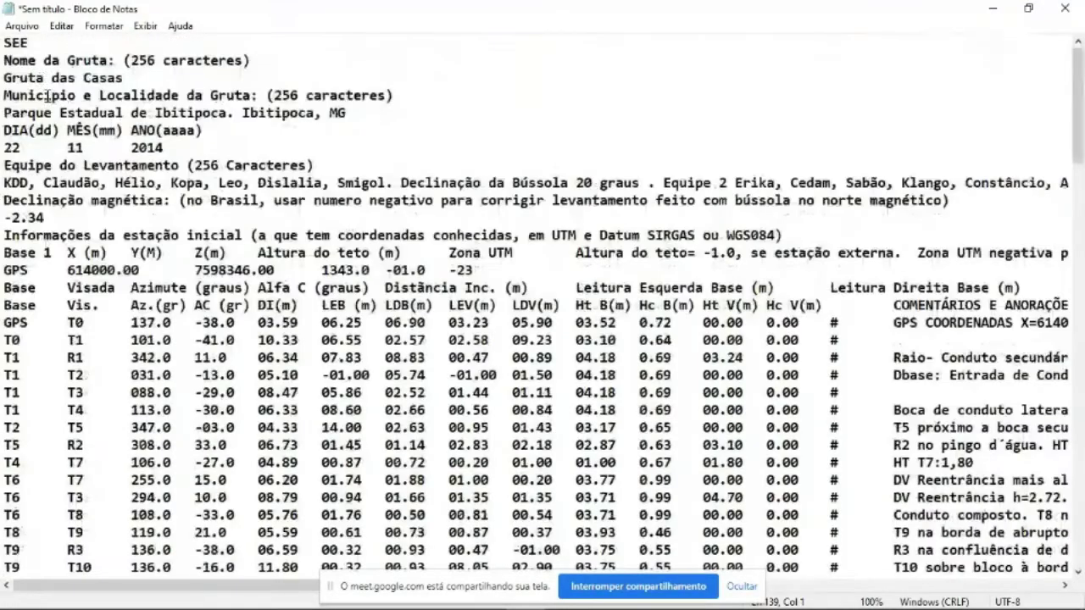
click(21, 25)
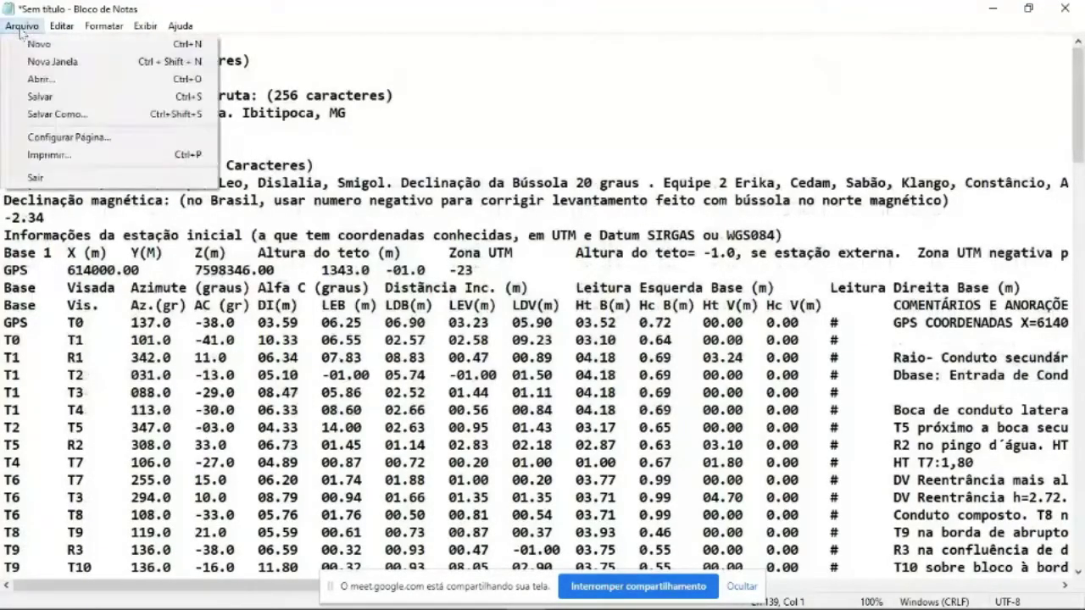
click(55, 115)
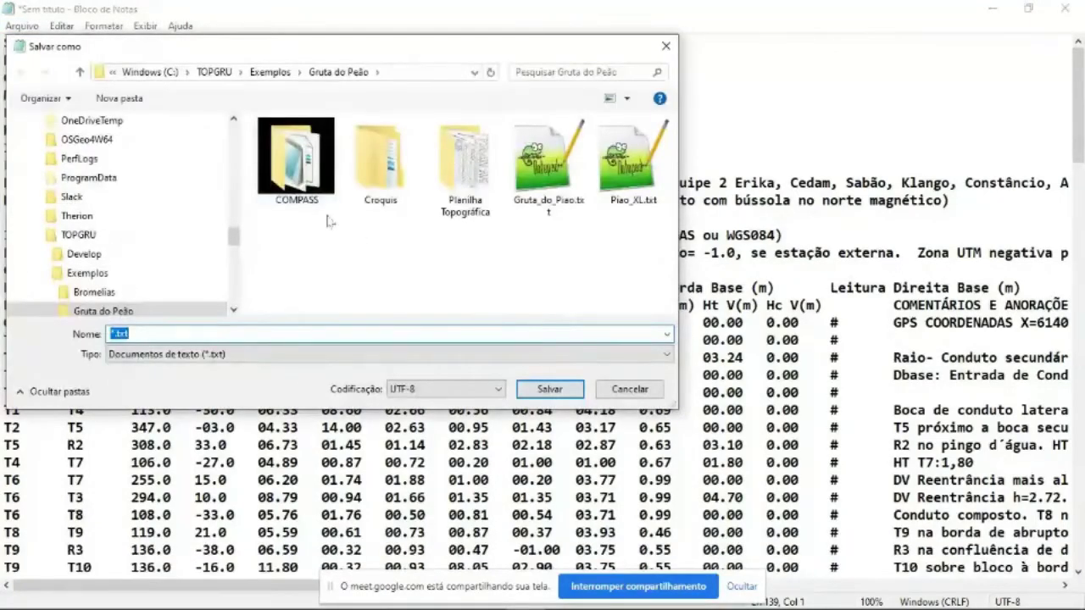
- Name the text file Casas_Vetor.txt, with an underscore instead of a space between the two words
click(112, 334)
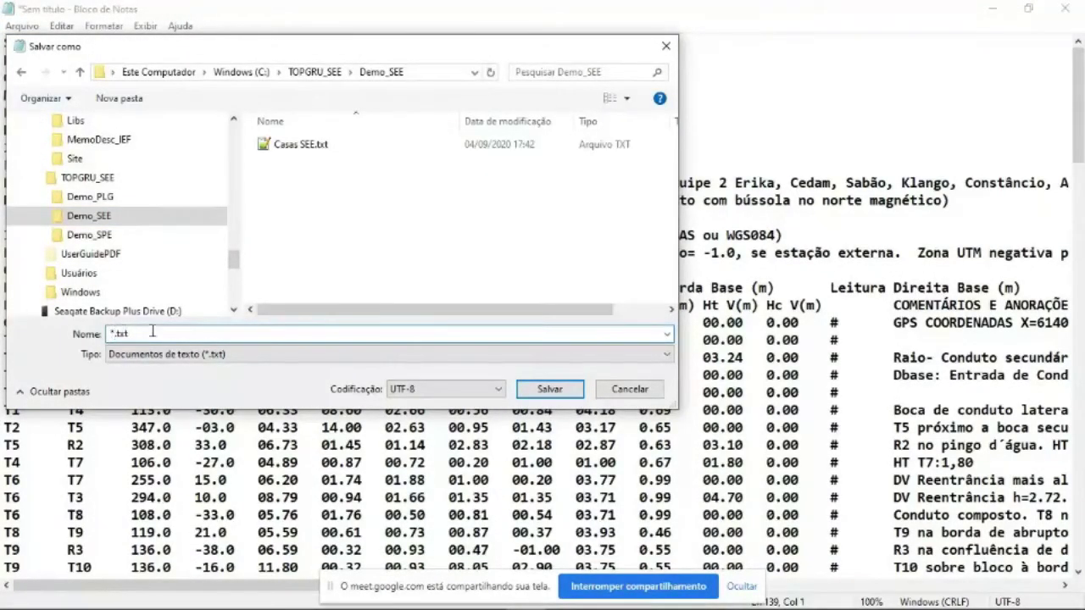
key(BackSpace)
text(casa)
key(BackSpace)
key(BackSpace)
key(BackSpace)
key(BackSpace)
text(Casas )
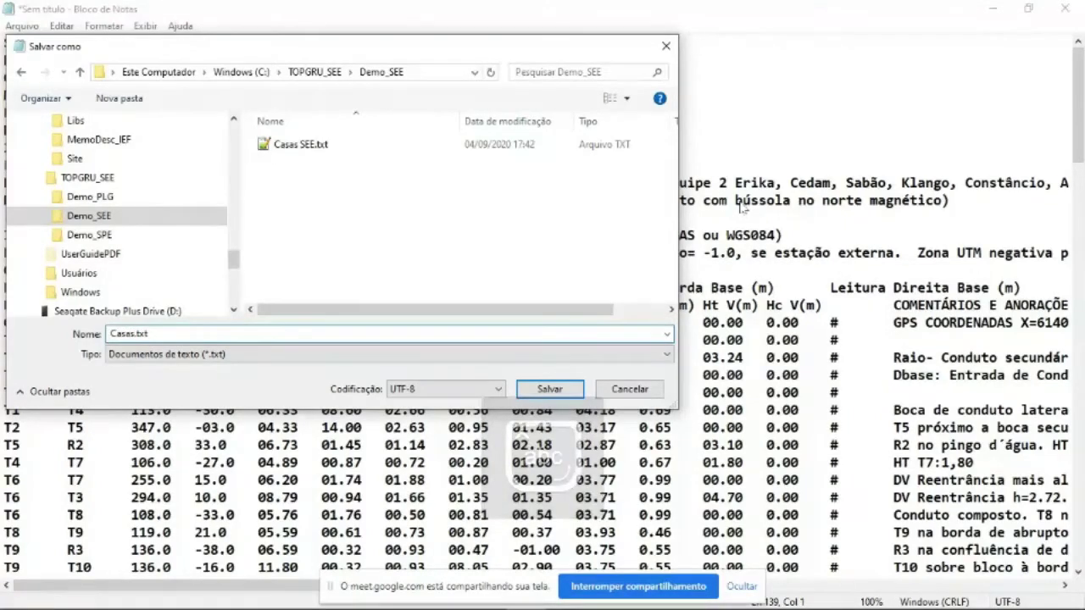
text(Vetor)
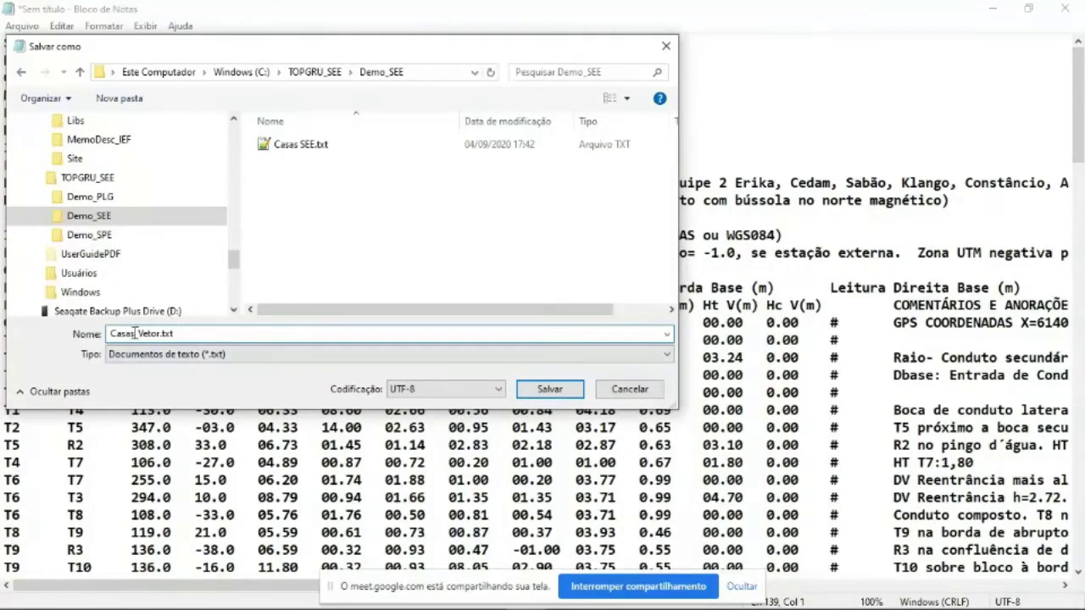
click(187, 333)
click(138, 334)
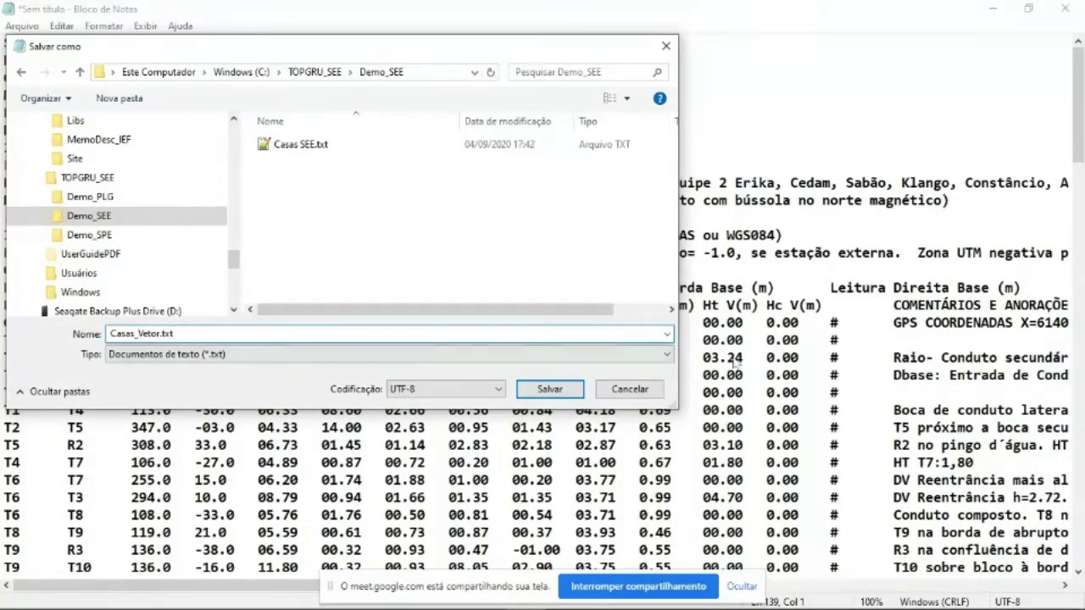
- Save the text file Casas_Vetor.txt and switch to the Casas SEE.xlsx workbook in Excel
click(549, 392)
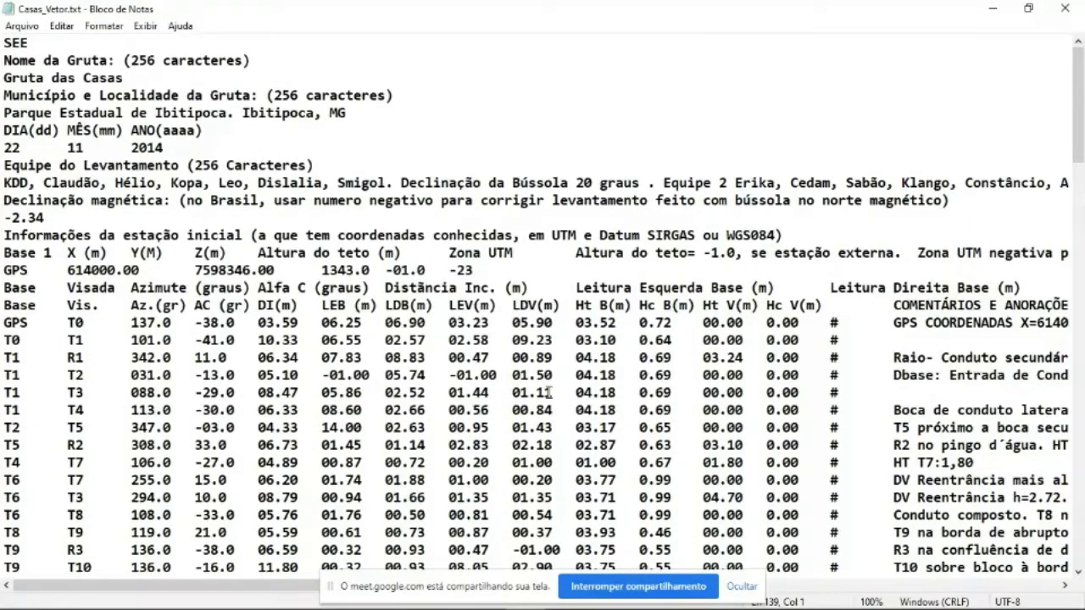
mouse_move(215, 607)
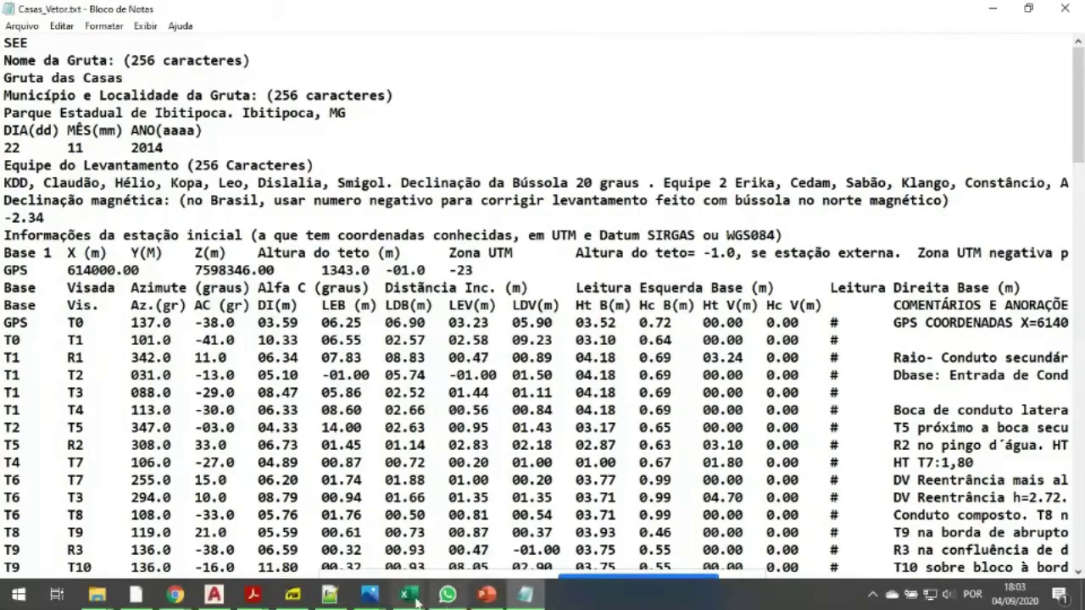
click(409, 597)
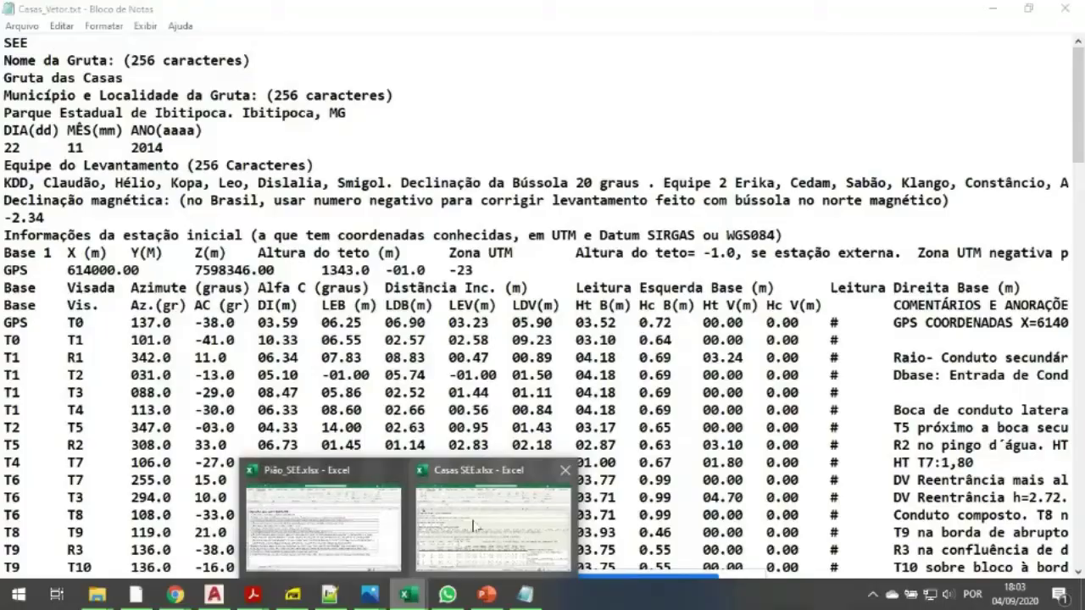
click(472, 517)
- Clear the full data selection on the Casas_Modelo_SEE sheet and review its header block and first survey rows
scroll(415, 446, down, 5)
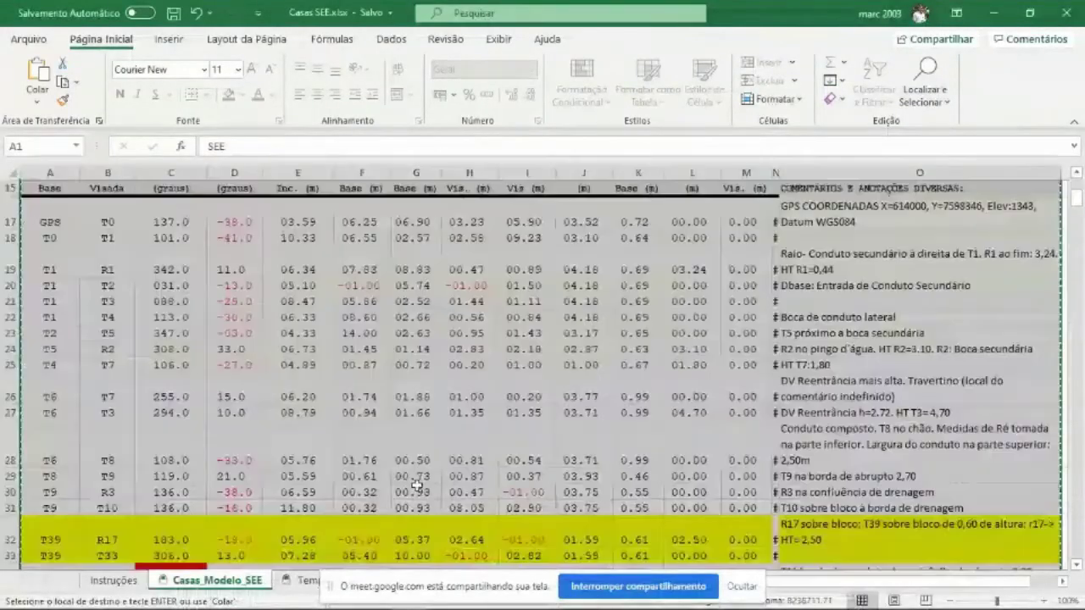
scroll(402, 434, up, 2)
scroll(402, 434, up, 3)
click(364, 320)
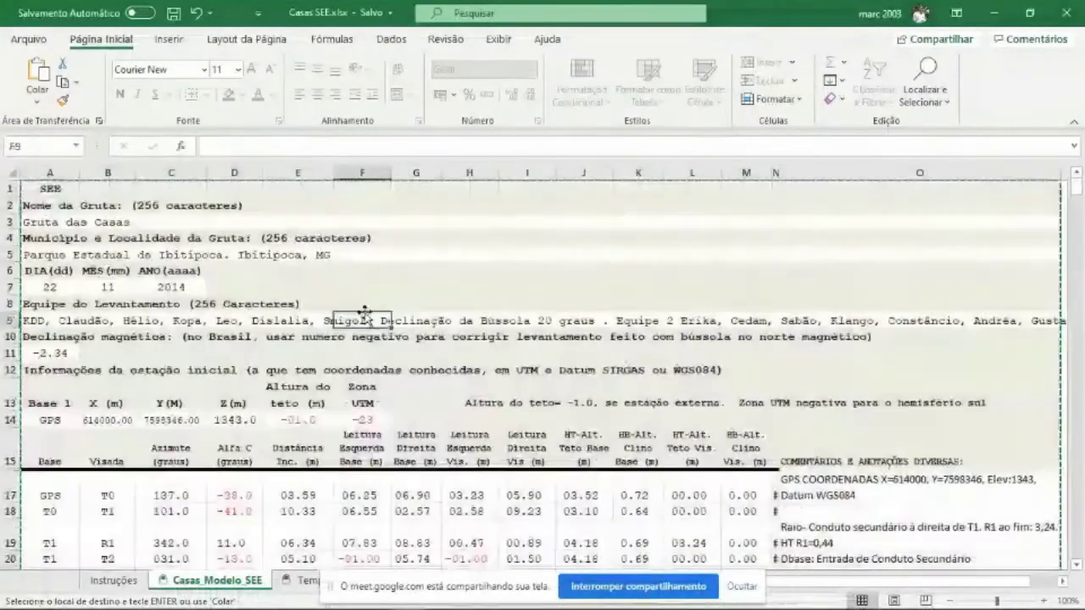
click(47, 201)
scroll(369, 474, down, 4)
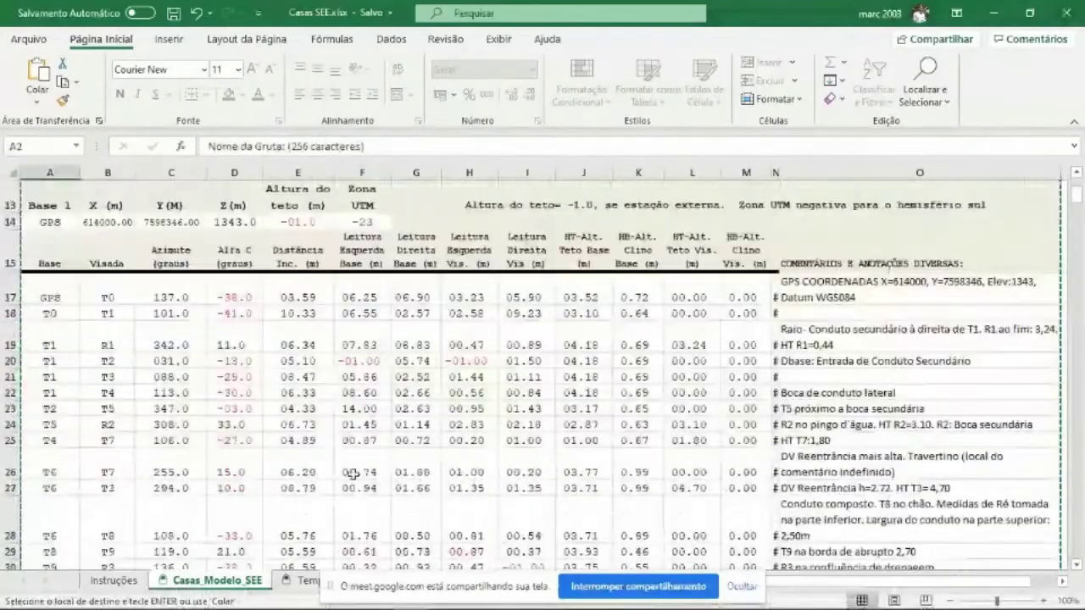
scroll(356, 462, up, 4)
scroll(343, 377, down, 4)
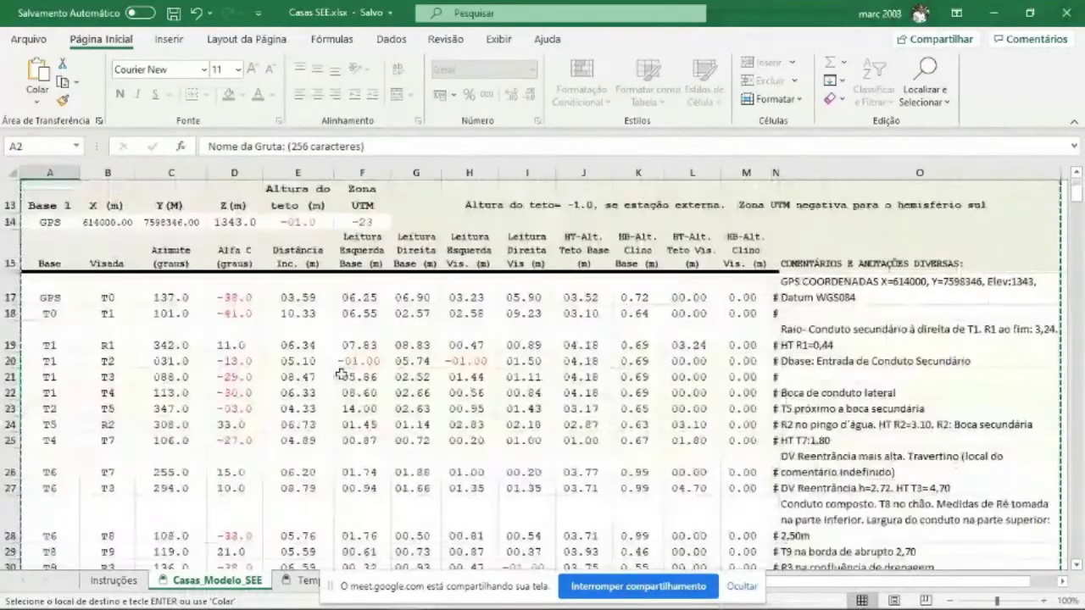
scroll(356, 343, up, 4)
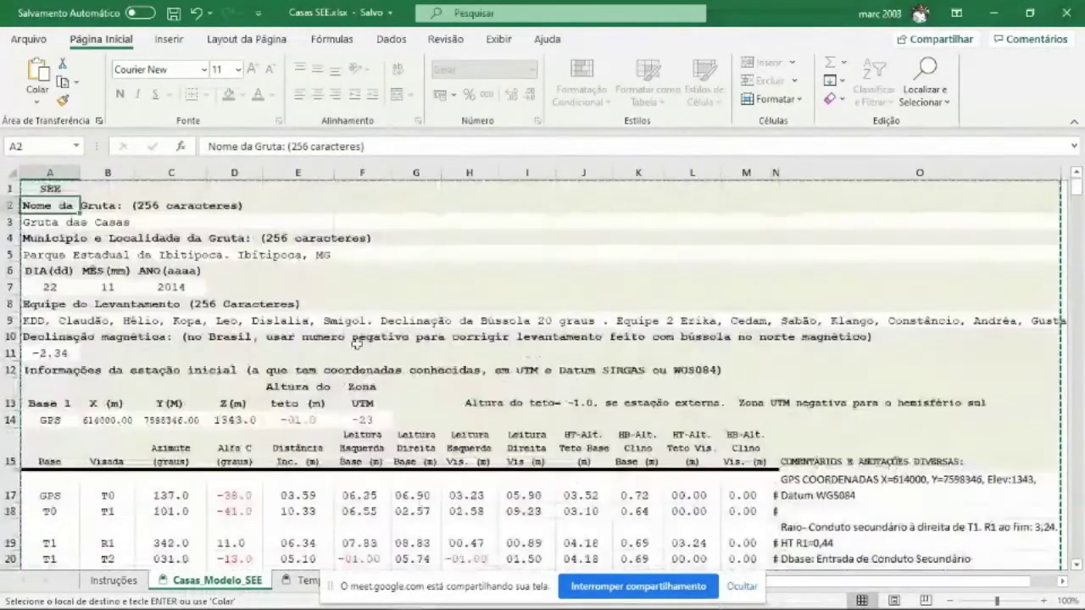
- Start saving a copy of the workbook in the Demo_SEE folder with the format Texto (separado por tabulações) (*.txt)
click(29, 40)
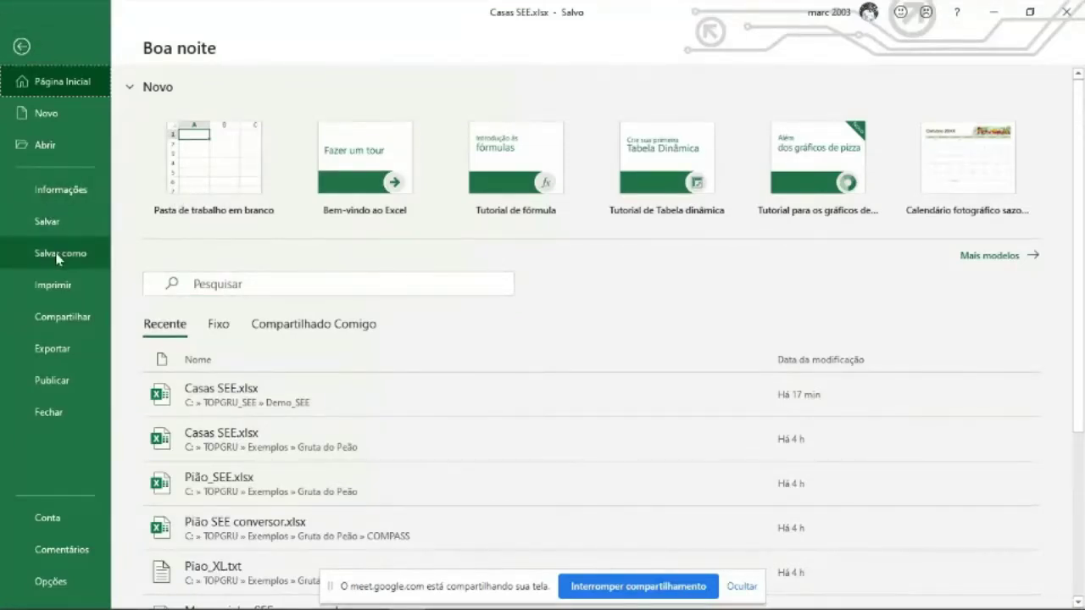
click(83, 256)
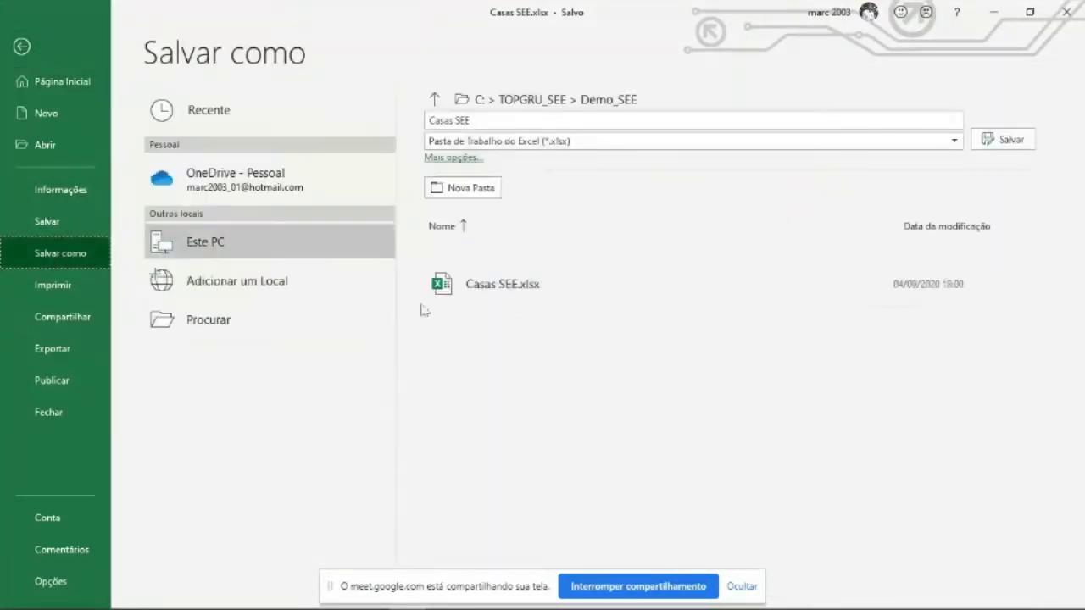
click(956, 143)
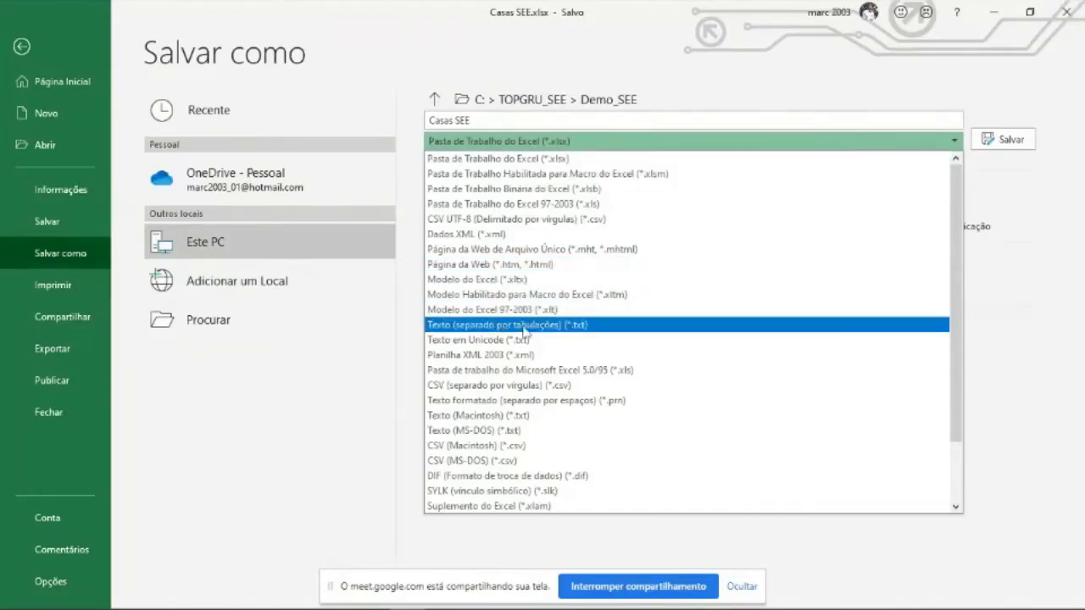
click(553, 327)
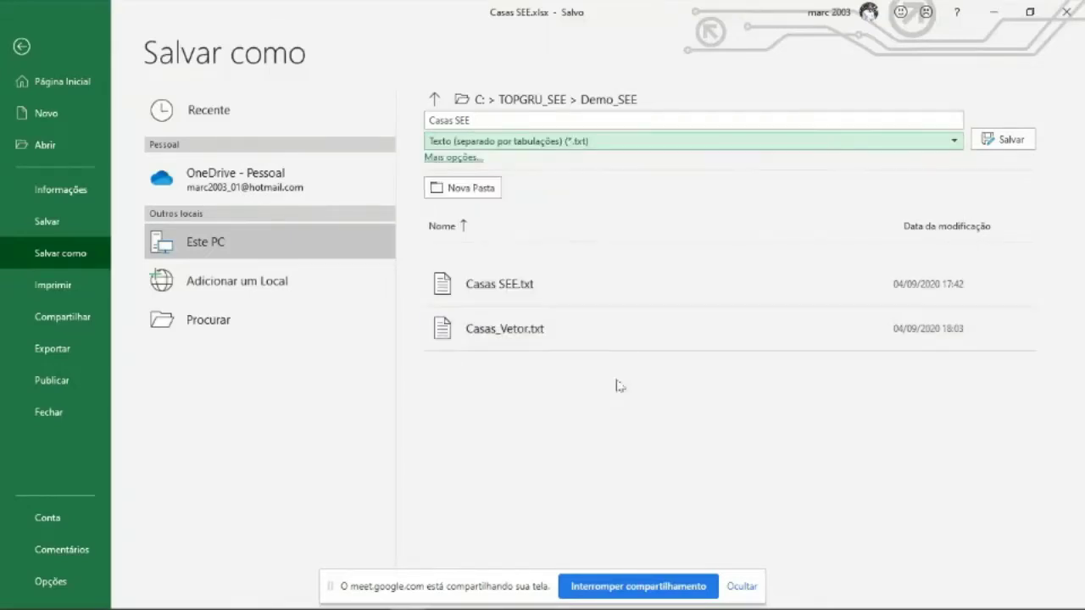
- Reuse the name of the existing Casas_Vetor.txt file and extend it to Casas_VetorXL
click(553, 348)
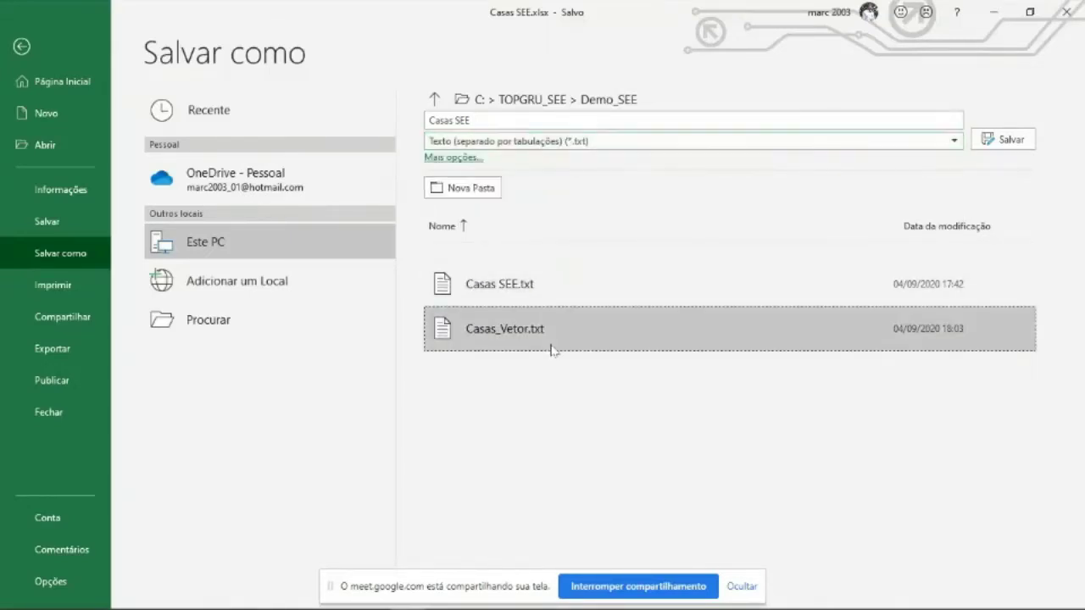
click(489, 120)
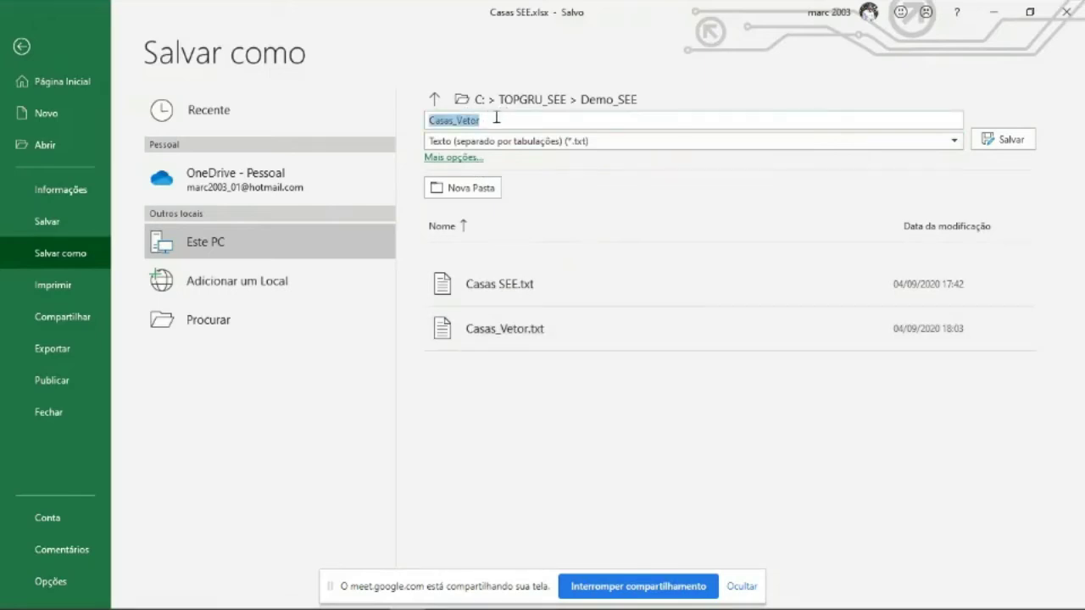
click(495, 119)
text(XL)
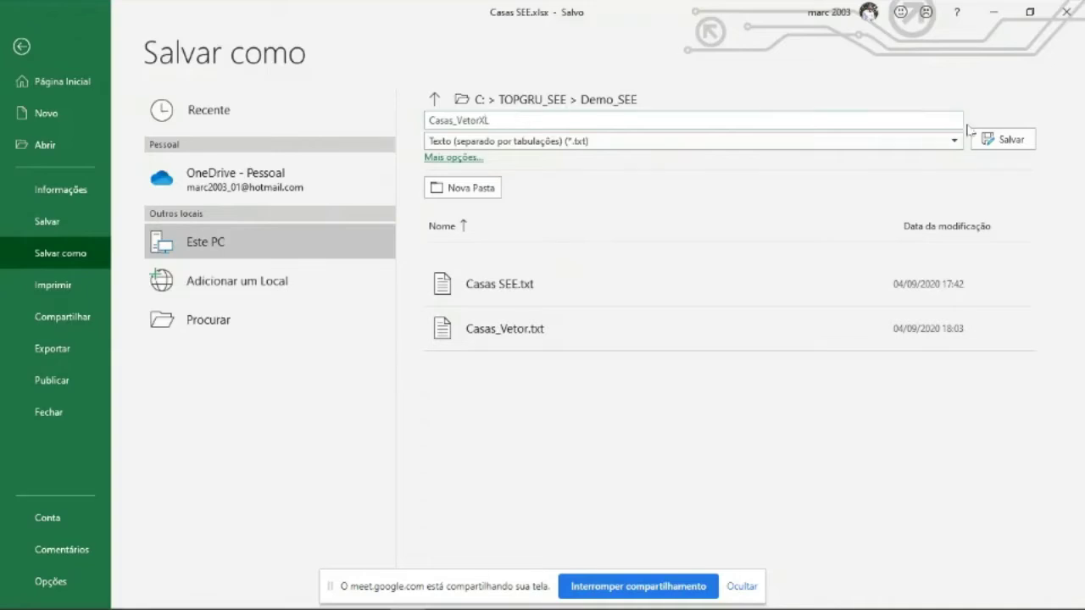
- Save only the active sheet as the tab-separated text file and close the workbook
click(1011, 141)
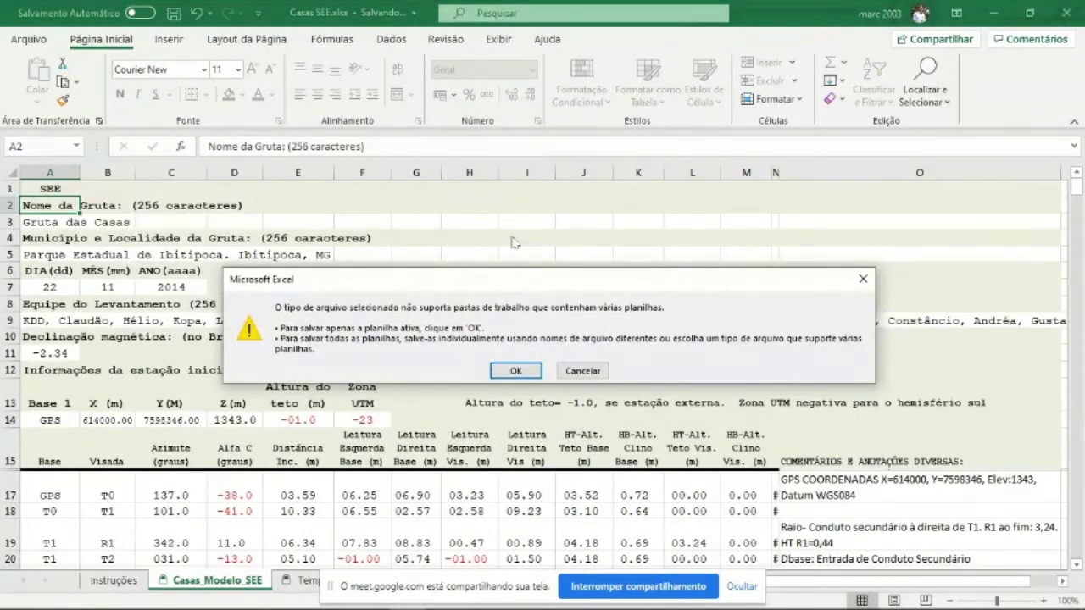
click(516, 371)
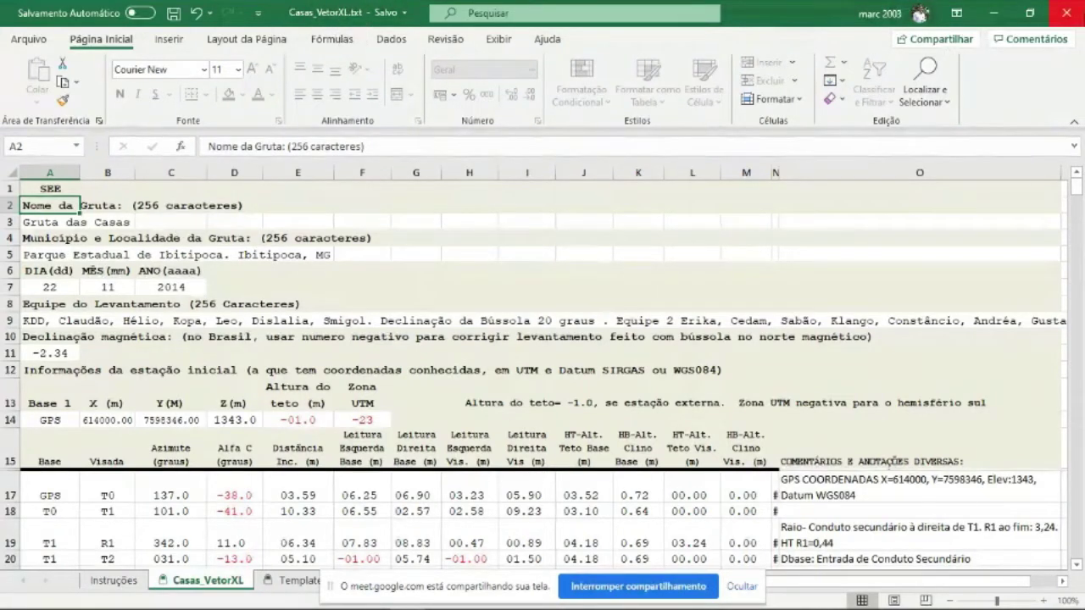
click(1070, 16)
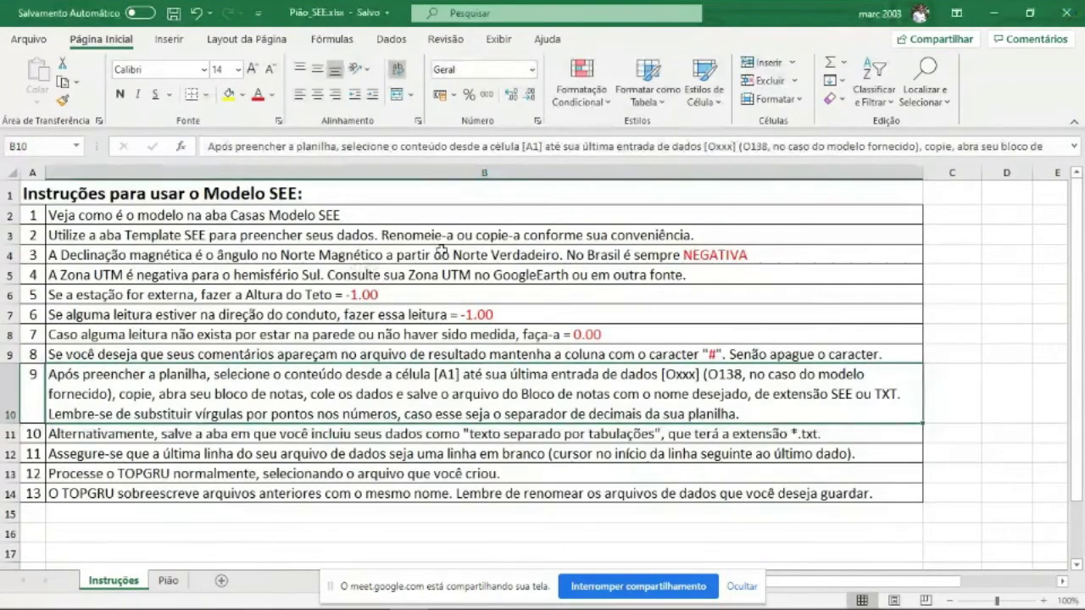
- Switch to the Demo_SEE window in File Explorer, open the parent TOPGRU_SEE folder and show its contents as small icons
key(alt+Tab)
key(alt+Tab)
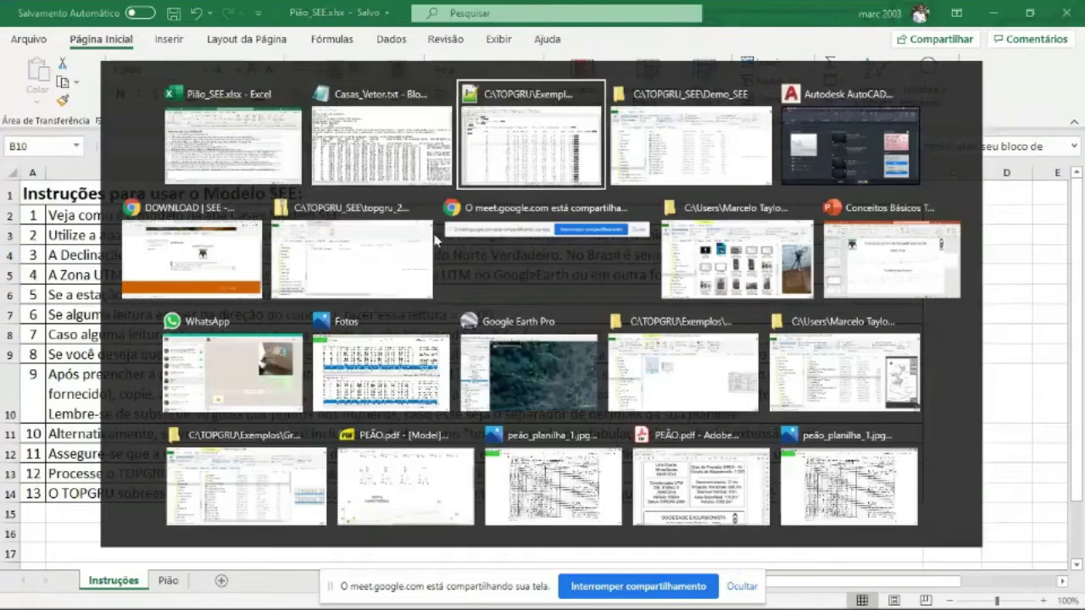
key(alt+Tab)
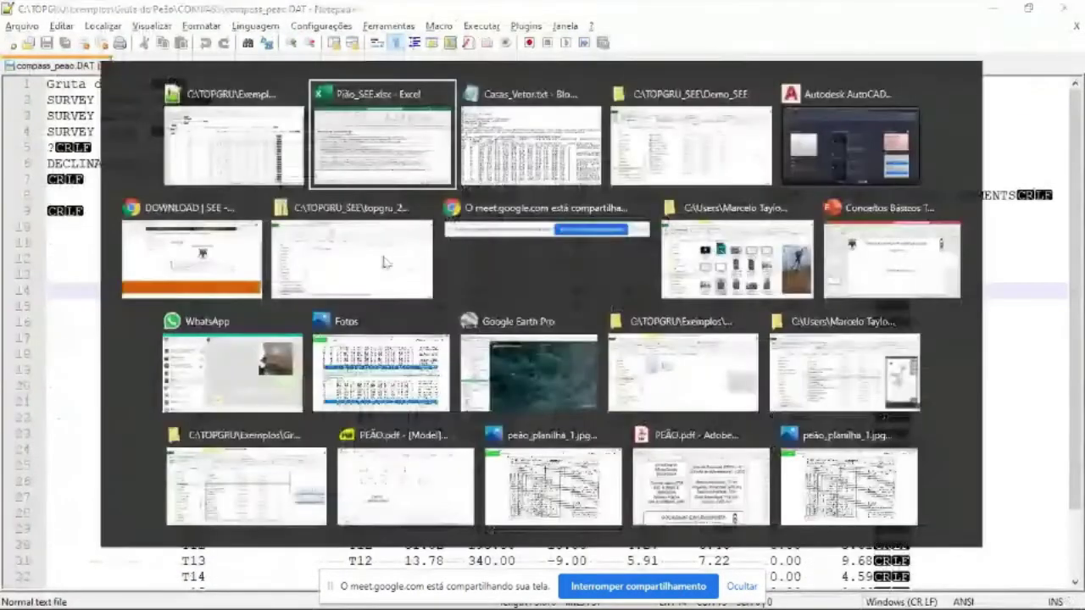
key(alt+Tab)
key(alt+Tab)
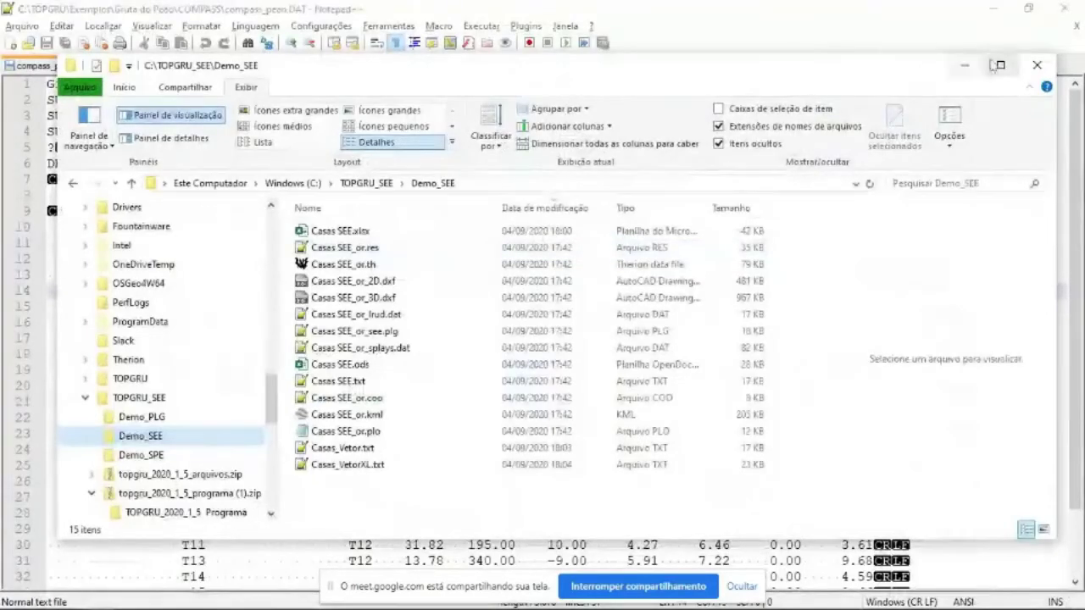
click(131, 402)
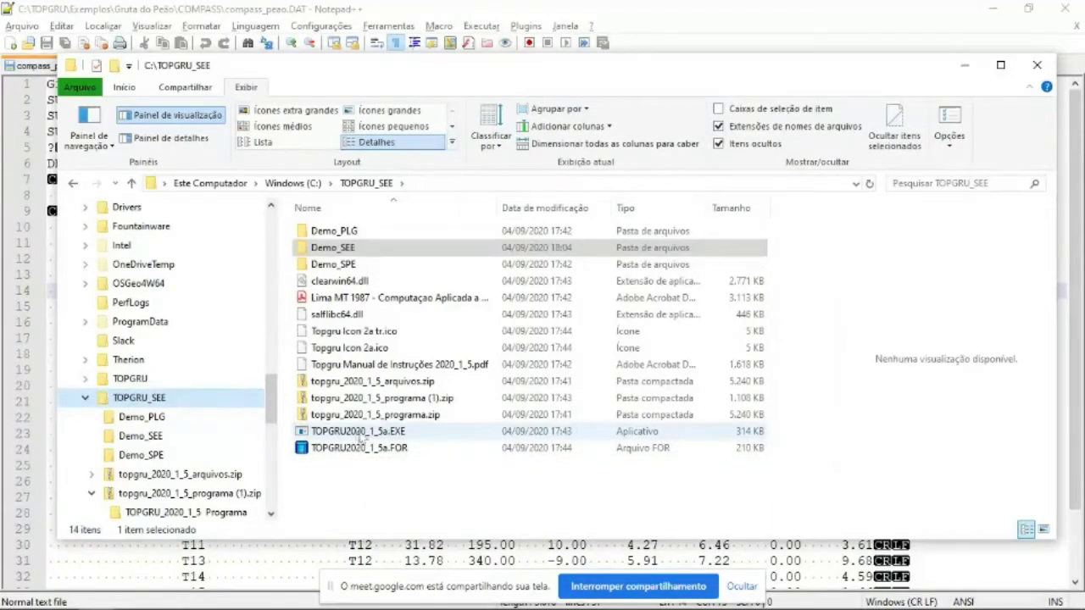
ctrl+scroll(356, 432, up, 2)
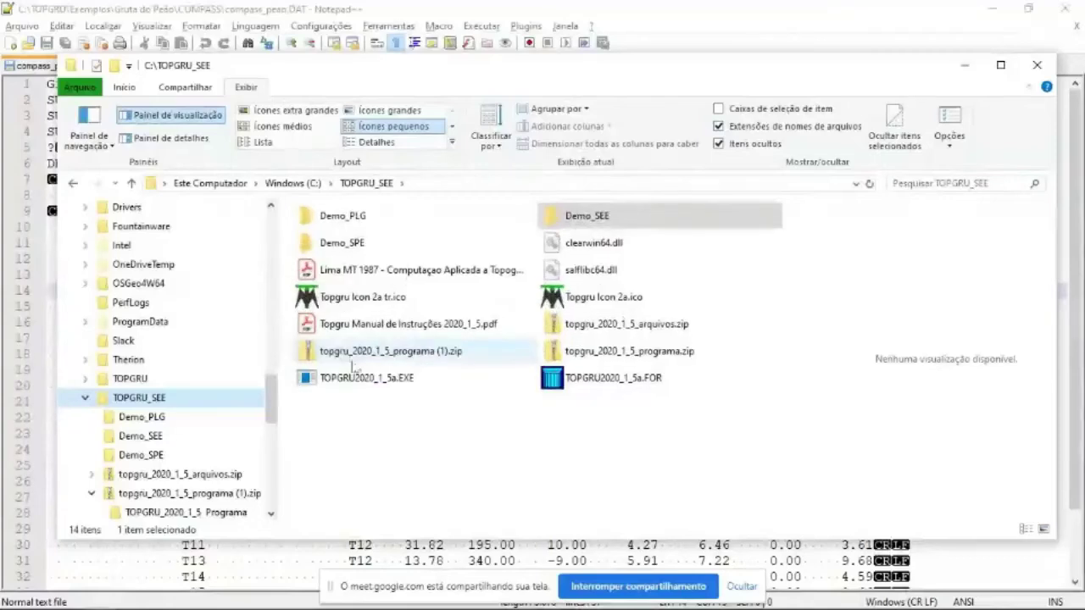
- Point out the TOPGRU2020_1_5a.EXE program and the clearwin64.dll and salflibc64.dll files in the TOPGRU_SEE folder
double_click(369, 382)
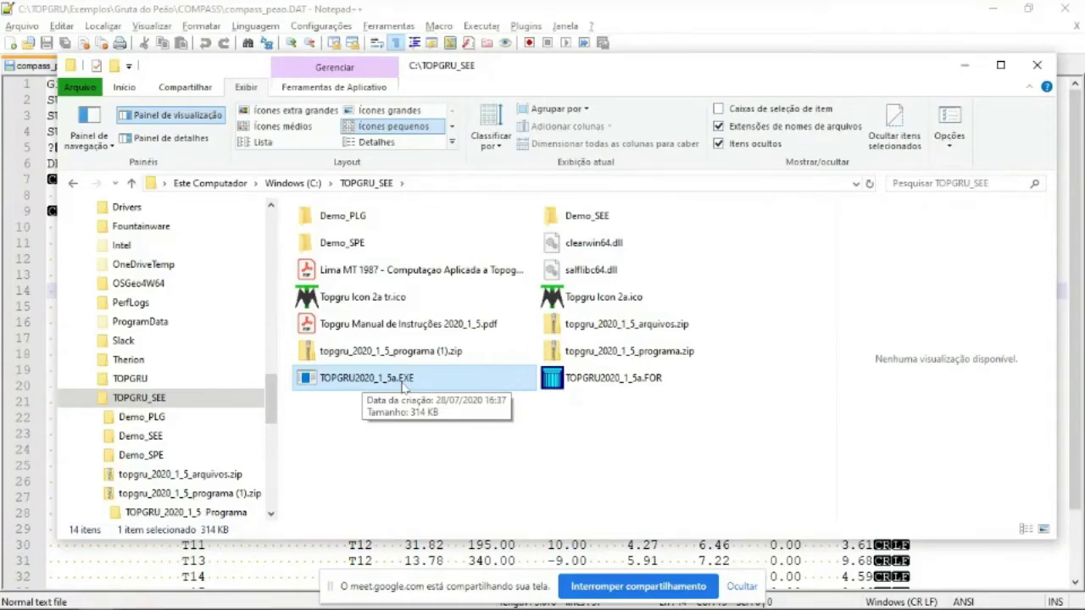
click(580, 246)
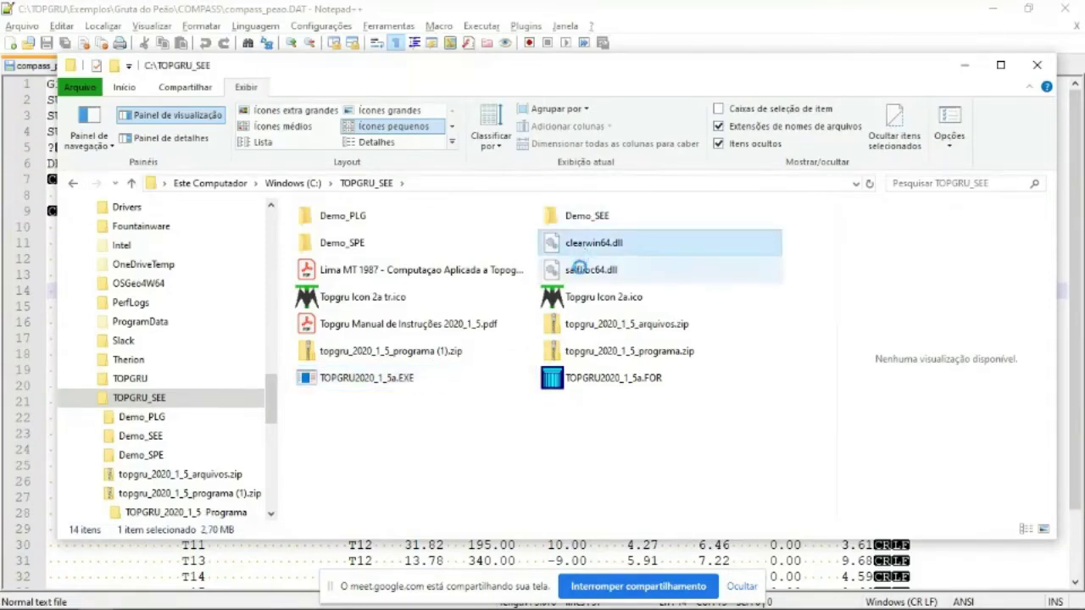
shift+click(582, 271)
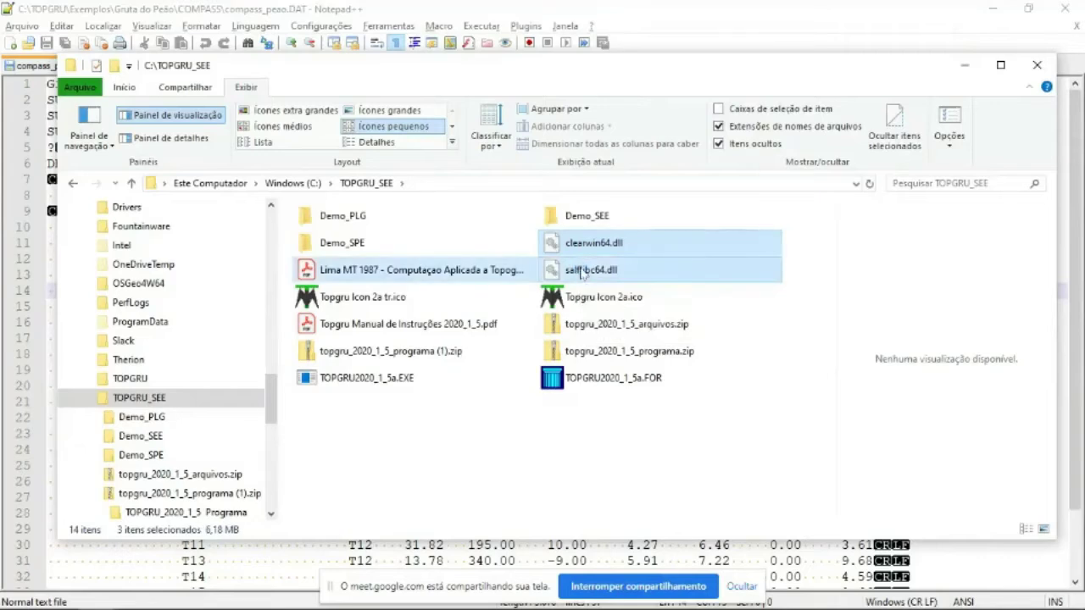
click(581, 271)
click(597, 245)
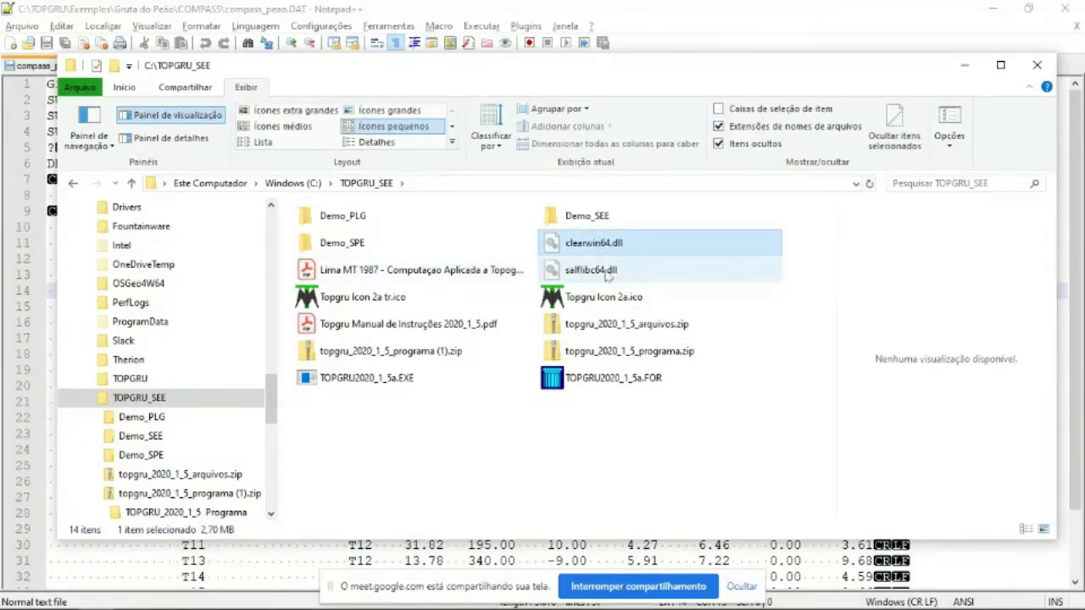
click(608, 273)
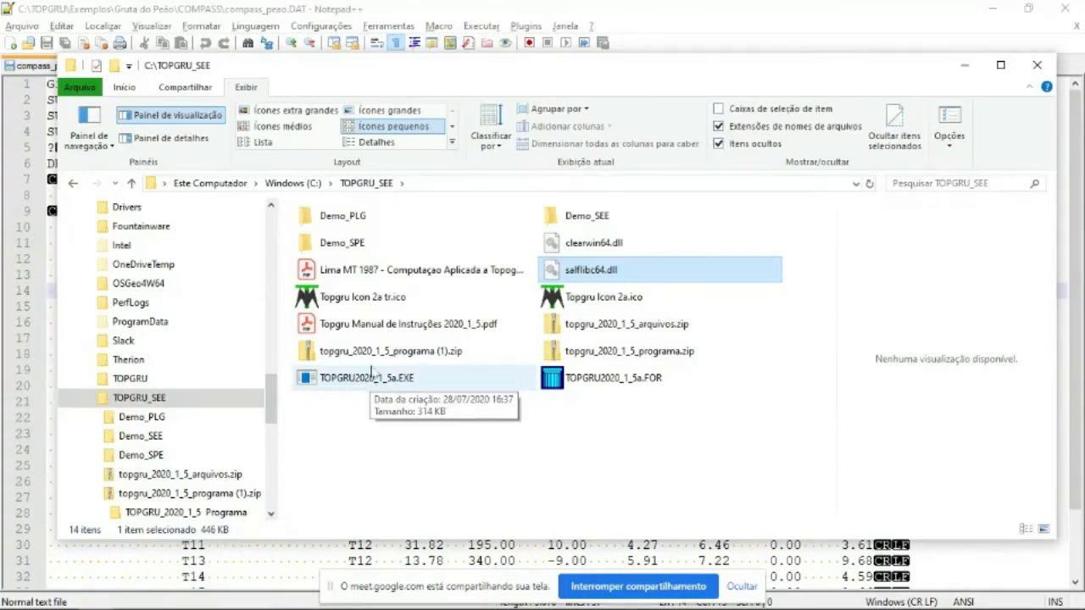
- Preview Topgru Manual de Instruções 2020_1_5.pdf and skim it from the cover through page 13
click(379, 326)
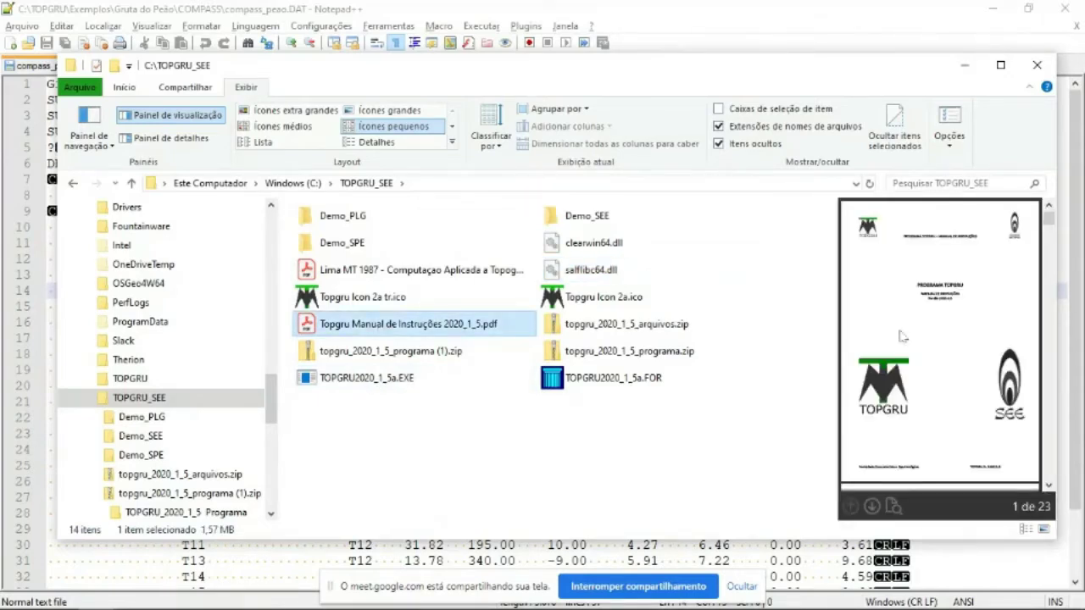
scroll(924, 329, down, 2)
scroll(923, 324, down, 10)
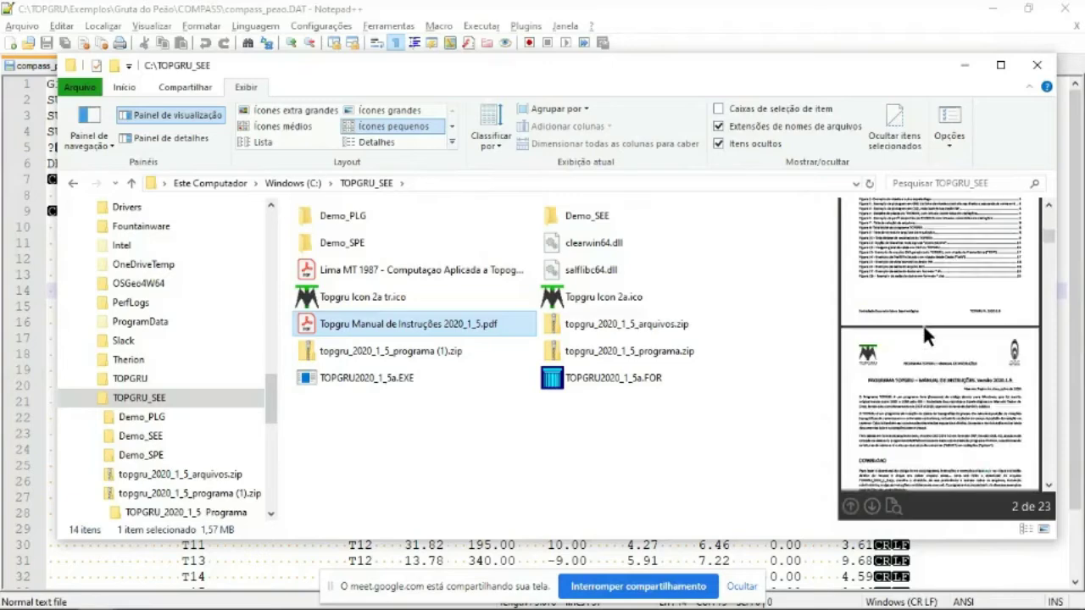
scroll(924, 324, down, 6)
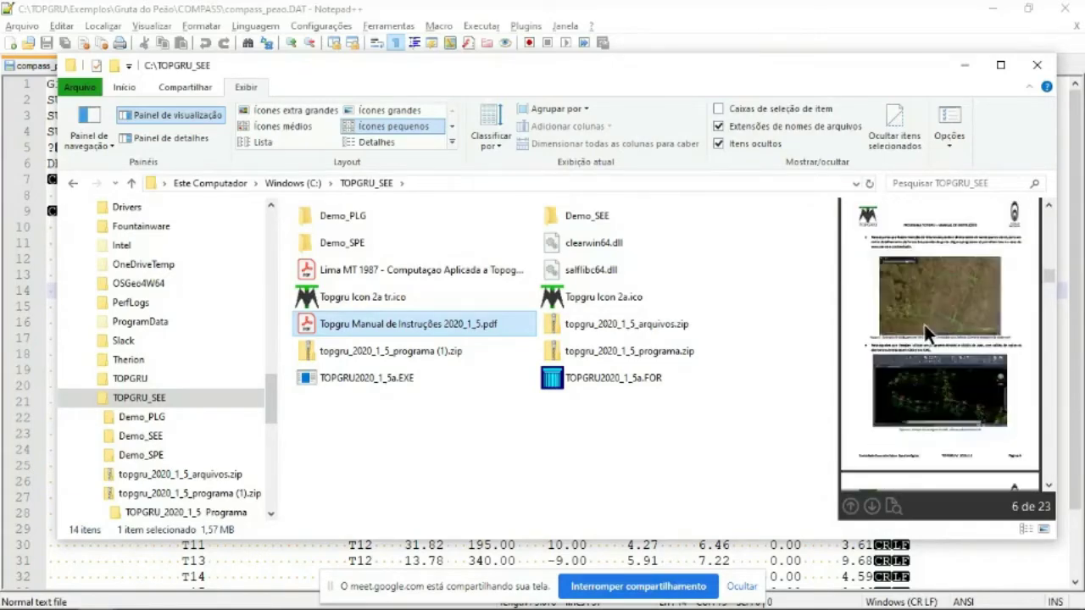
scroll(923, 322, down, 4)
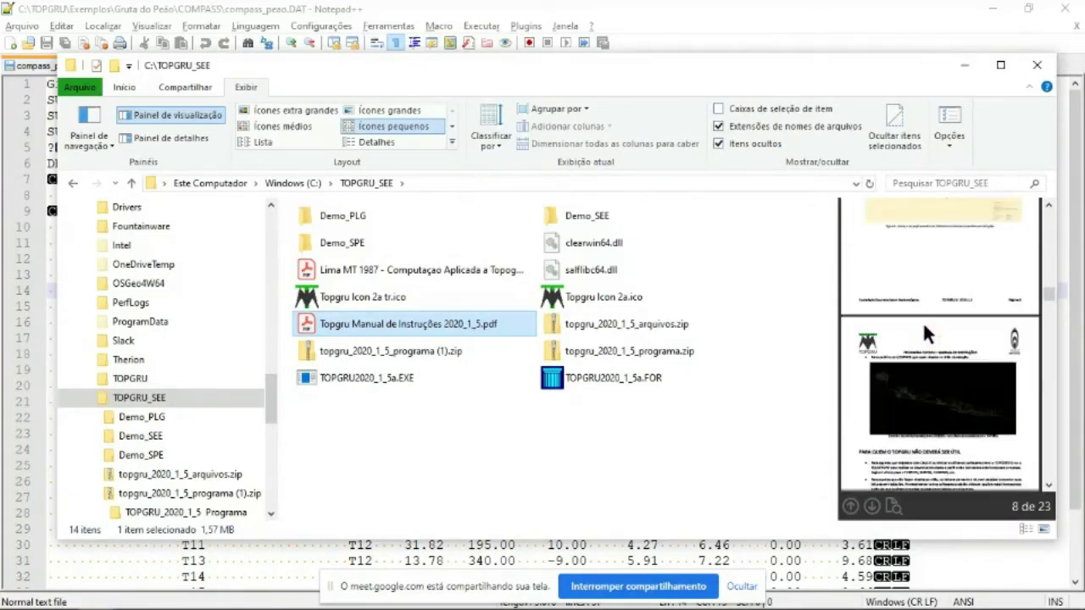
scroll(922, 321, down, 6)
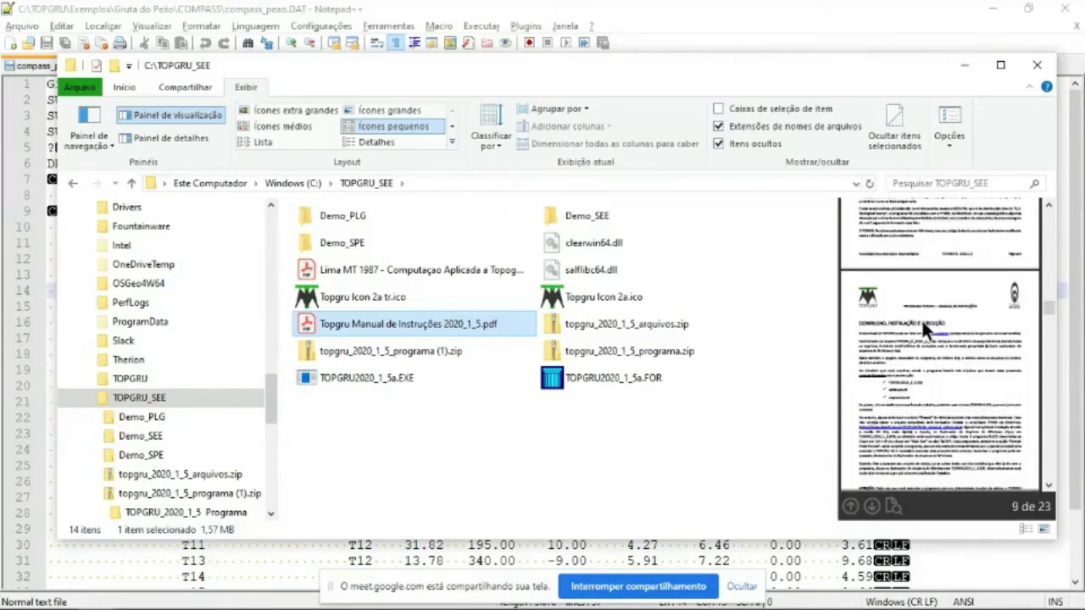
scroll(920, 320, down, 5)
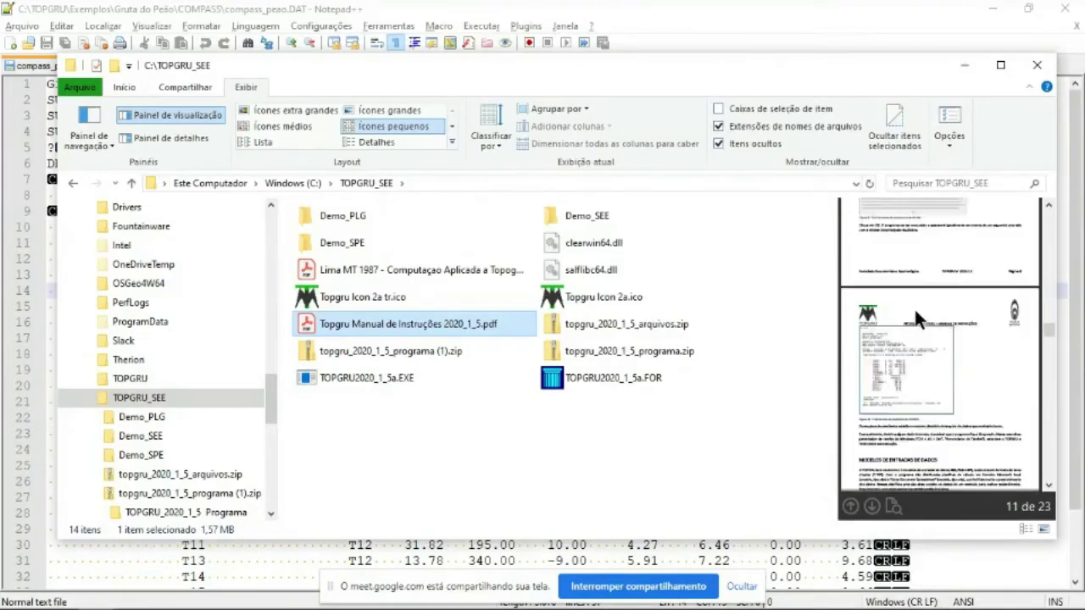
scroll(917, 320, down, 6)
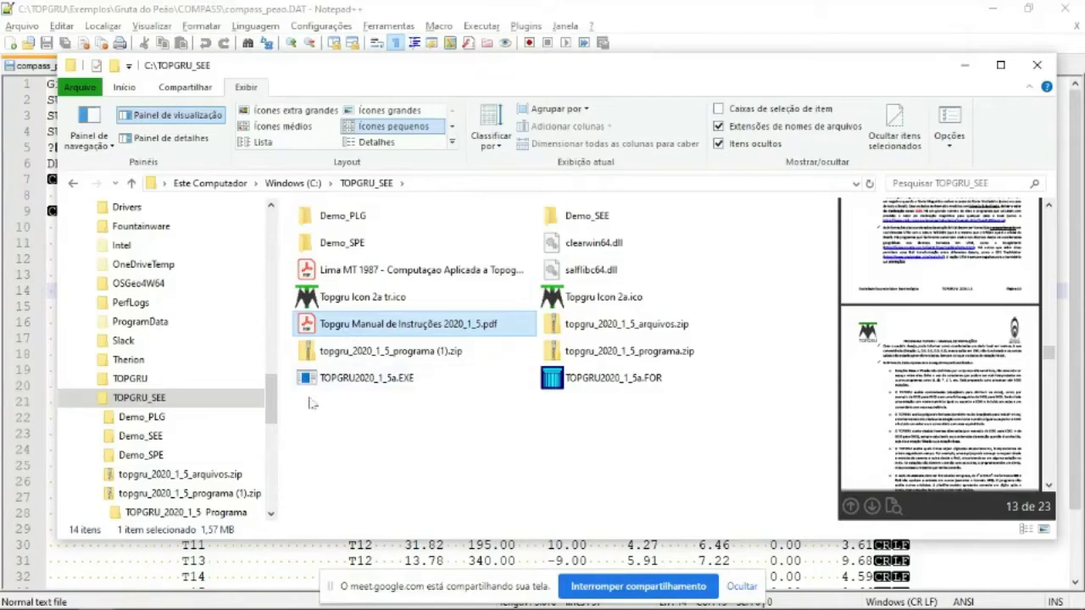
- Launch TOPGRU2020_1_5a.EXE from the TOPGRU_SEE folder, allowing it to run despite the SmartScreen block
click(350, 381)
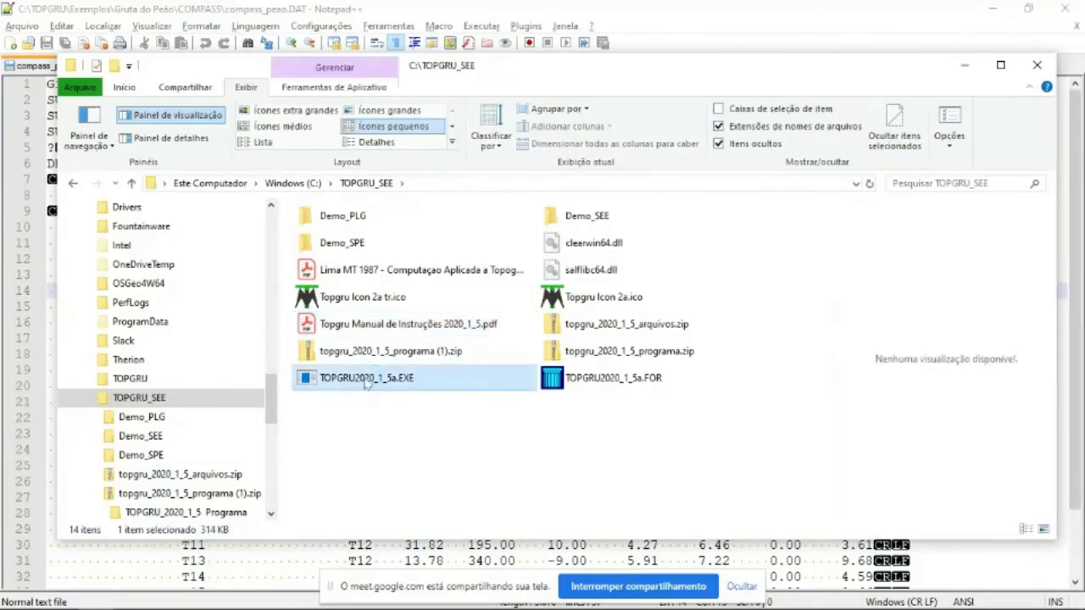
double_click(366, 379)
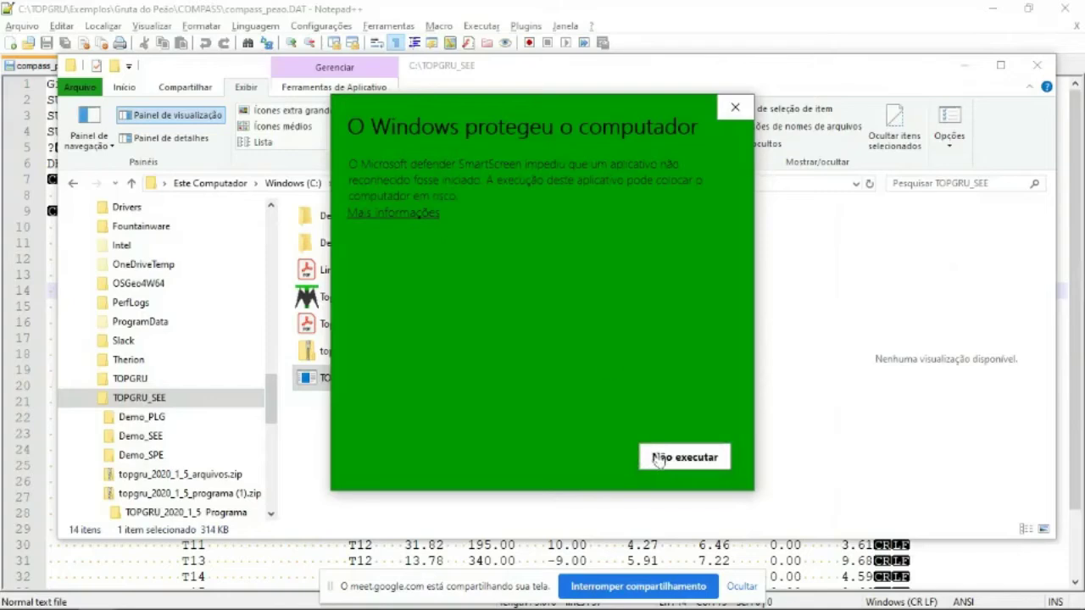
click(390, 215)
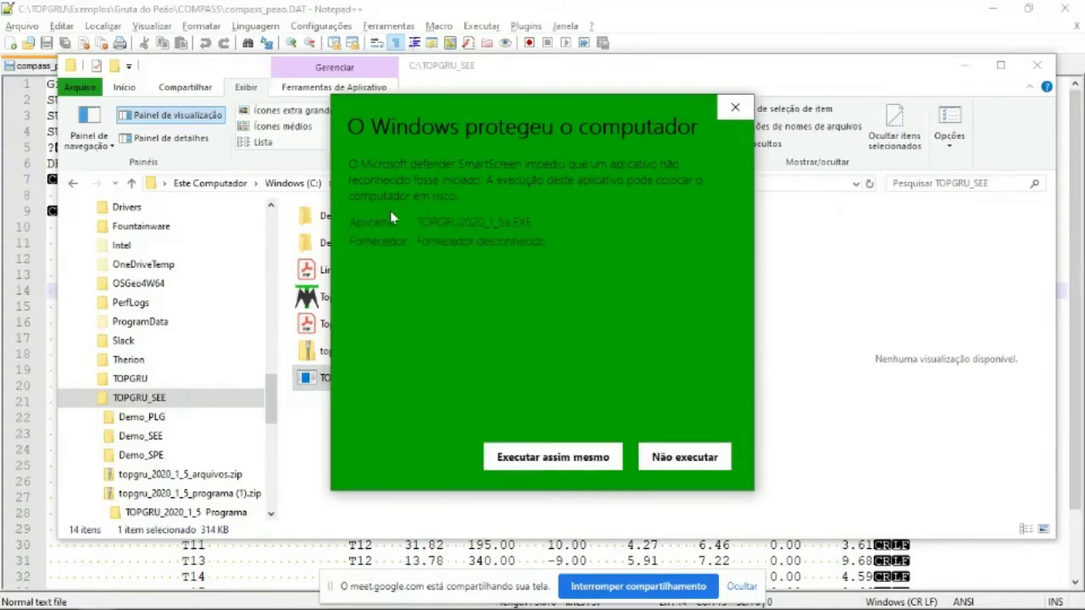
click(553, 458)
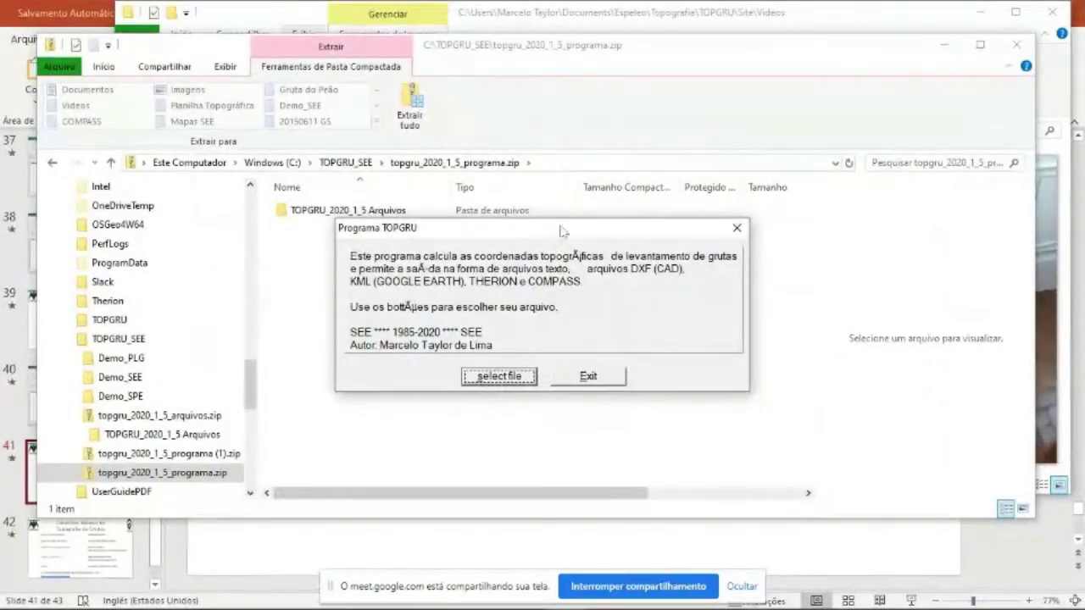
mouse_move(561, 230)
mouse_down()
mouse_move(546, 209)
mouse_move(560, 263)
mouse_move(553, 231)
mouse_up()
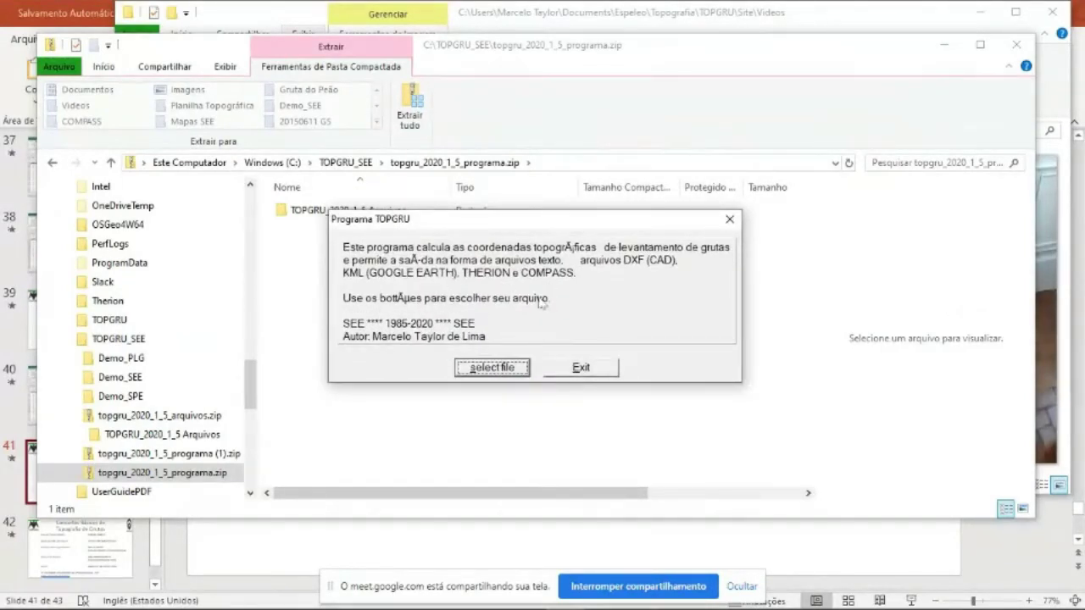
- Process Casas_Vetor.txt from C:\TOPGRU_SEE\Demo_SEE in TOPGRU and accept the list of output files
click(494, 369)
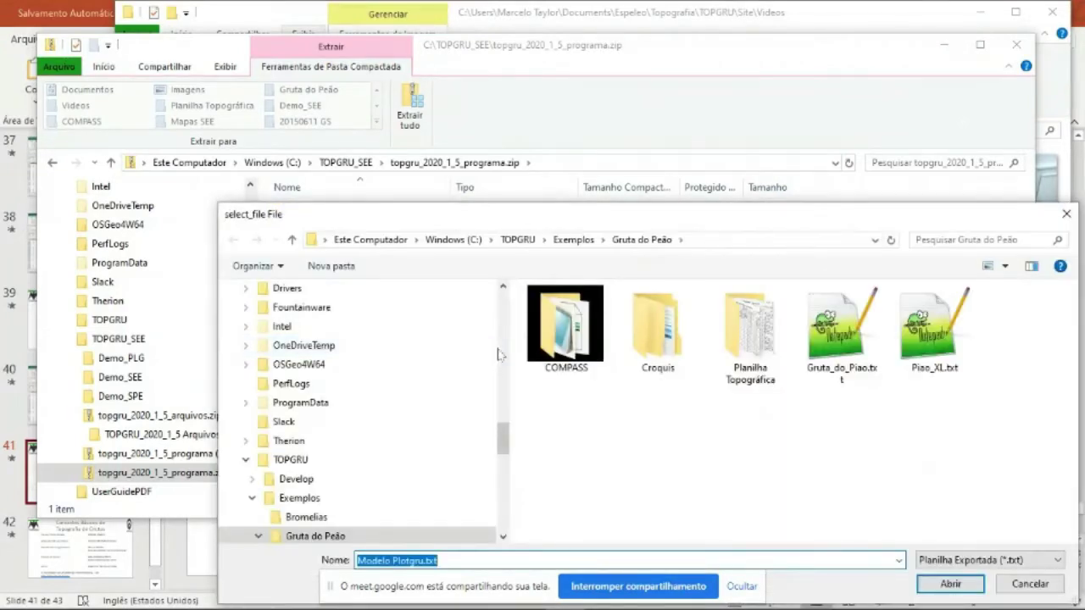
drag(607, 214, 473, 118)
scroll(144, 377, down, 2)
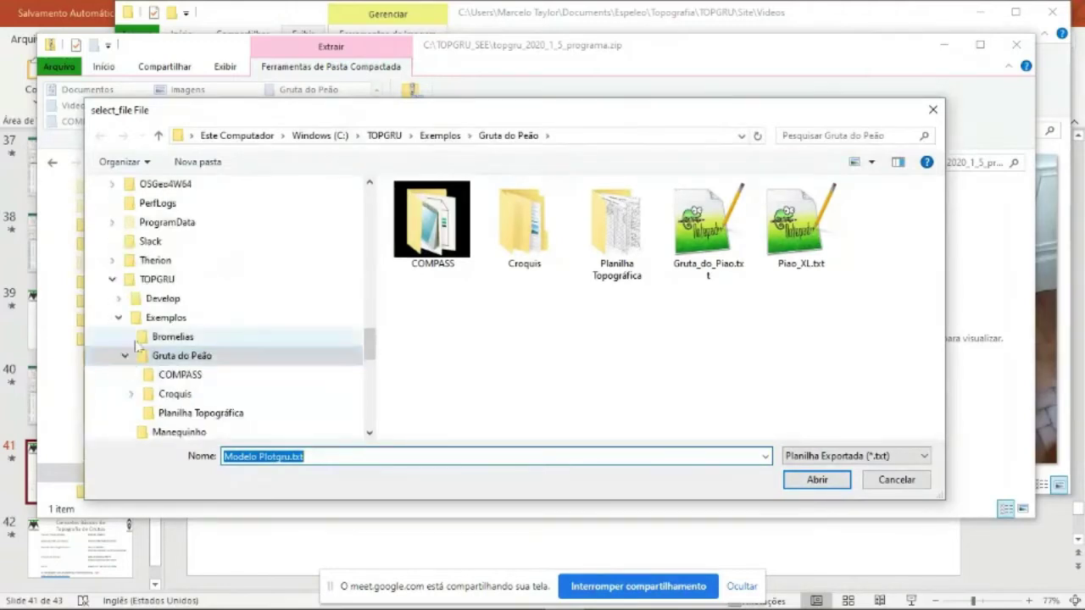
scroll(133, 327, down, 2)
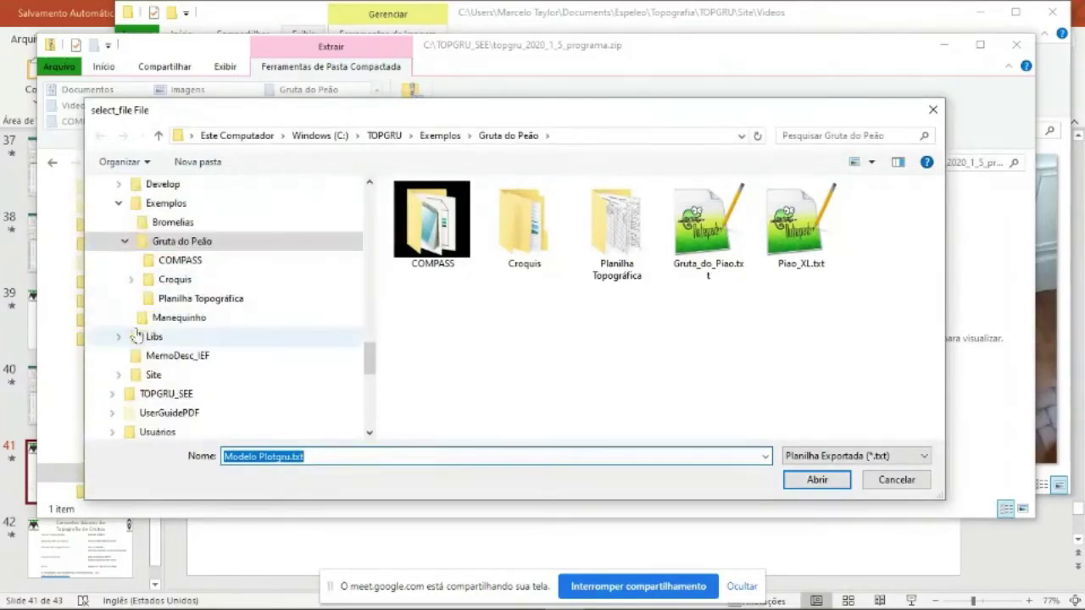
click(144, 395)
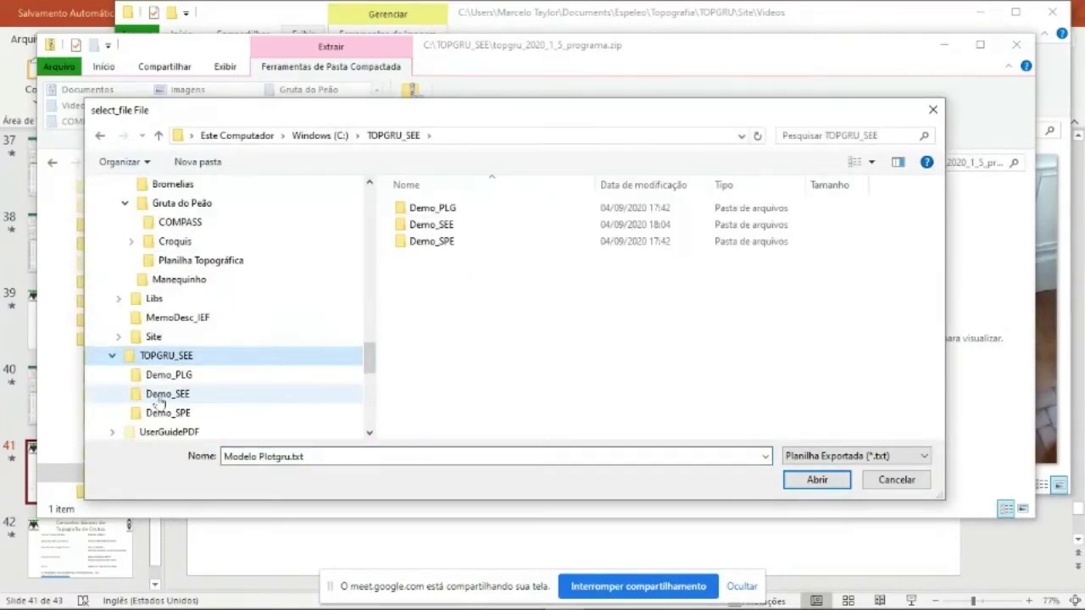
click(157, 398)
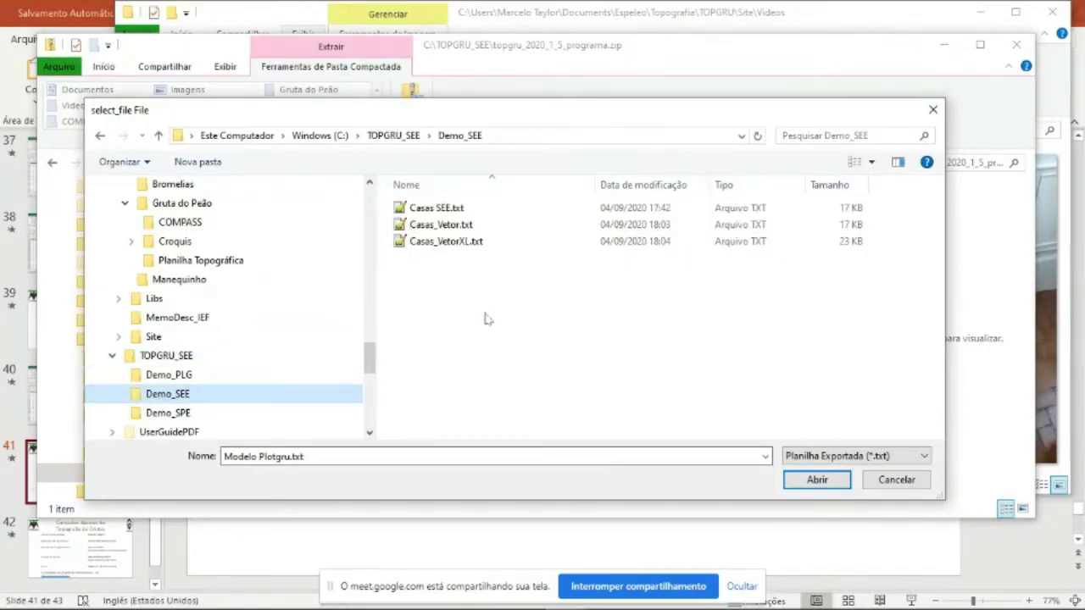
click(437, 225)
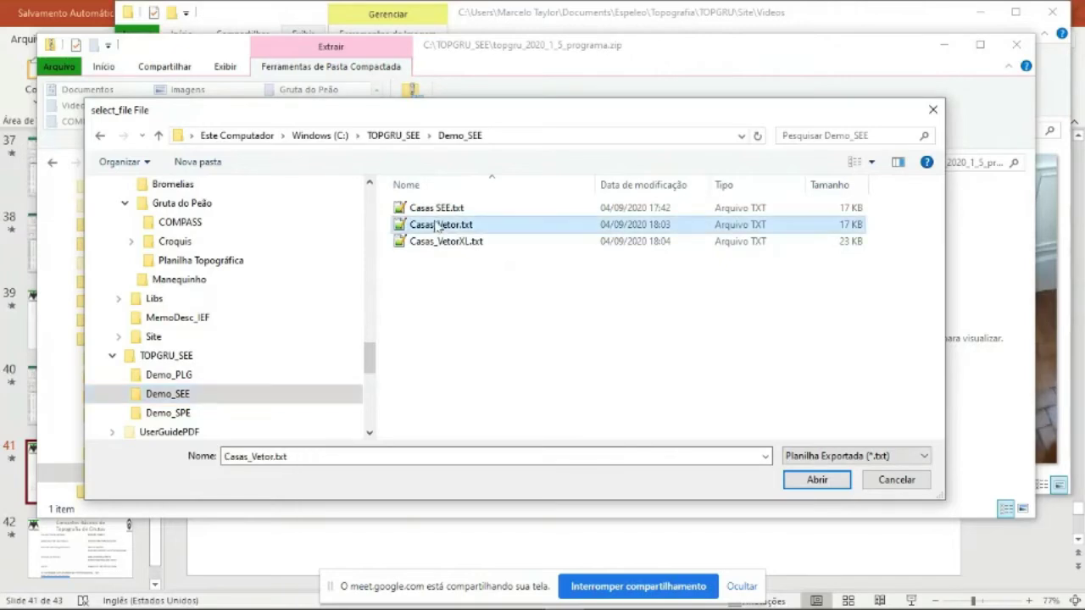
click(439, 242)
click(441, 228)
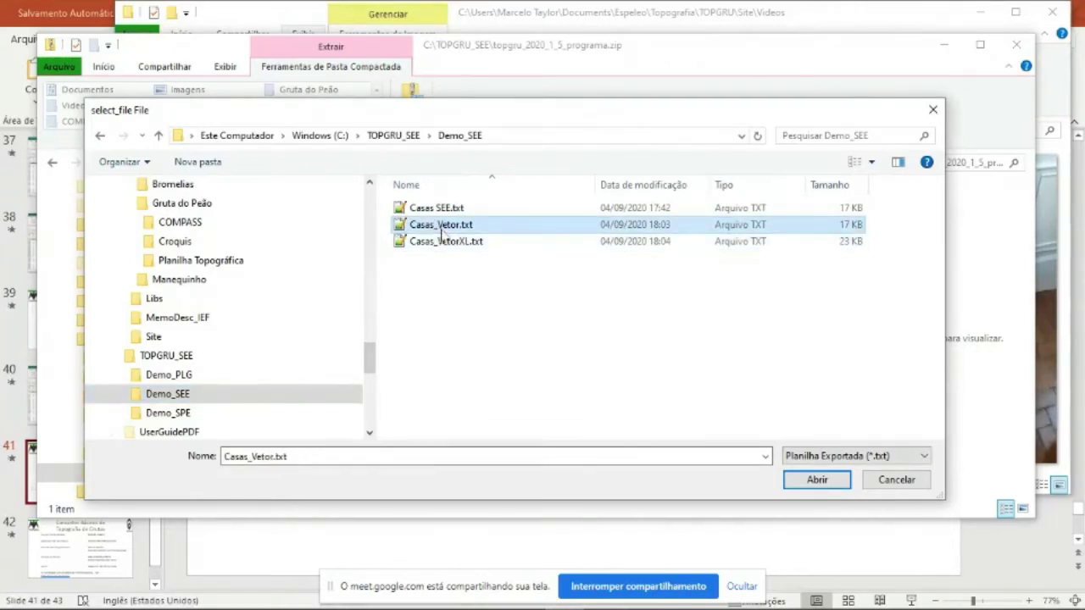
click(815, 479)
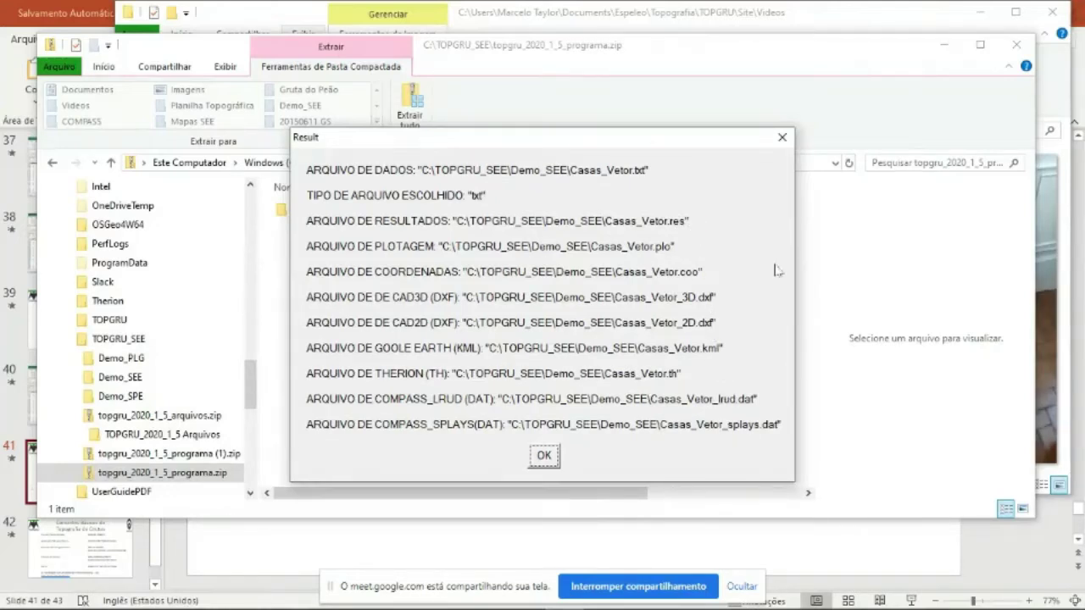
click(544, 457)
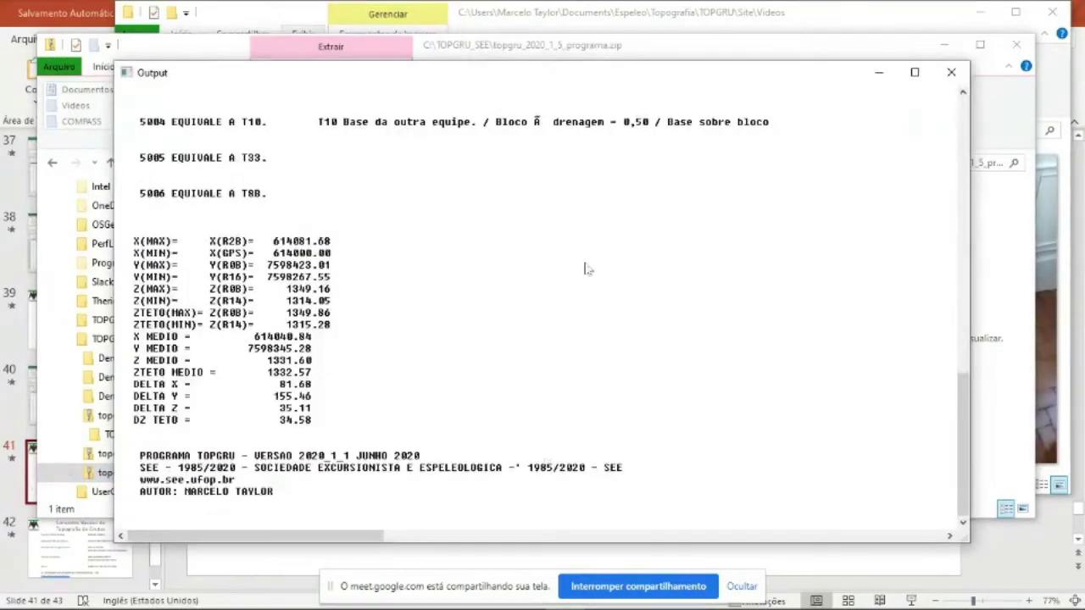
- Review the processing report's header, ceiling-height tolerances, station equivalences and coordinate extremes from beginning to end, and close it
scroll(589, 269, up, 5)
drag(962, 355, 972, 95)
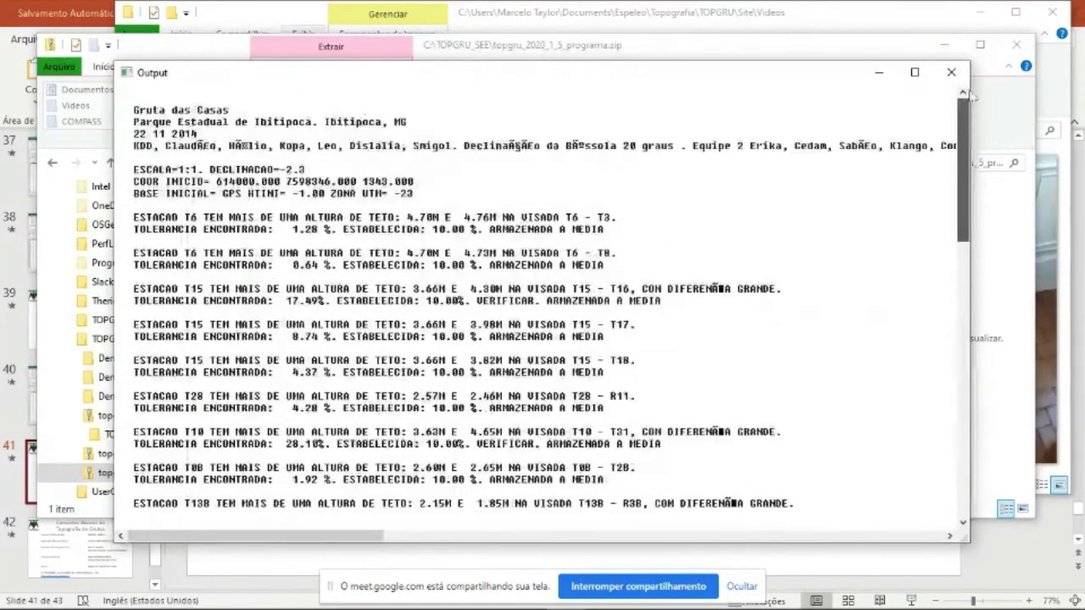
scroll(337, 187, down, 1)
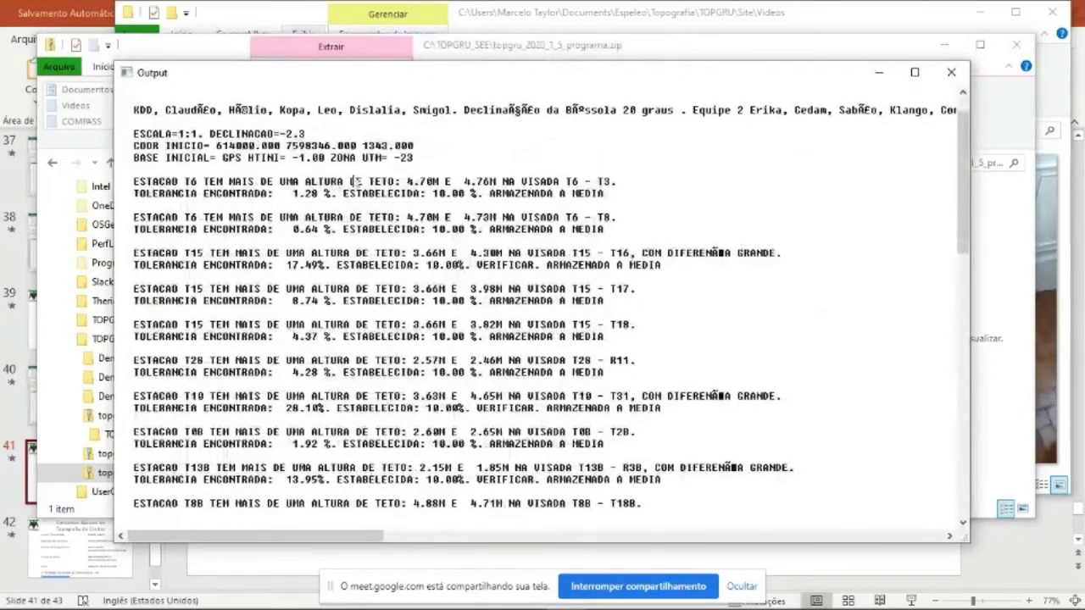
scroll(471, 183, down, 1)
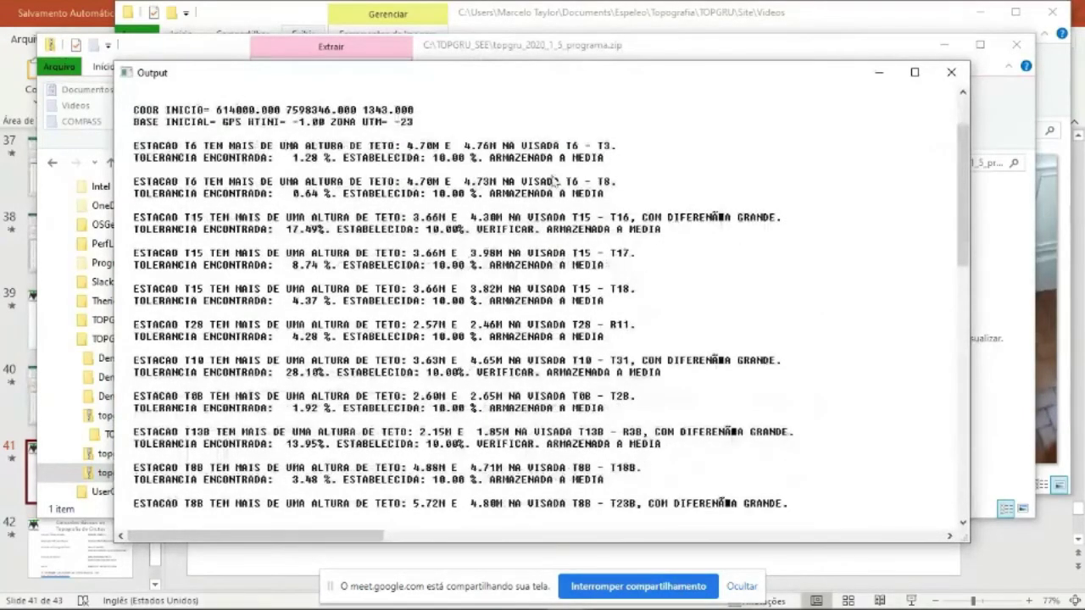
scroll(555, 180, down, 7)
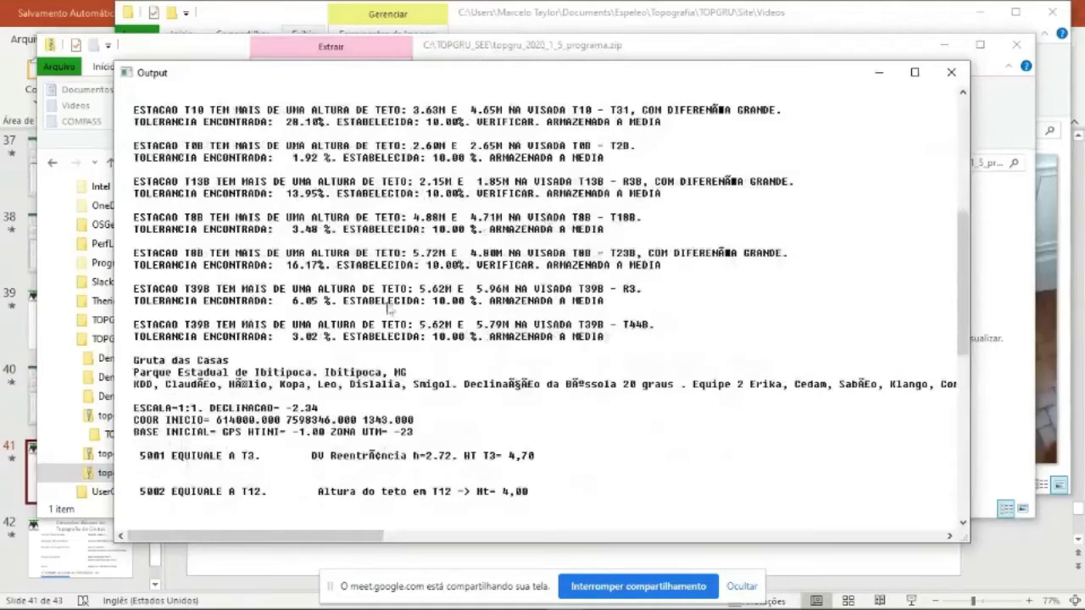
scroll(423, 265, down, 2)
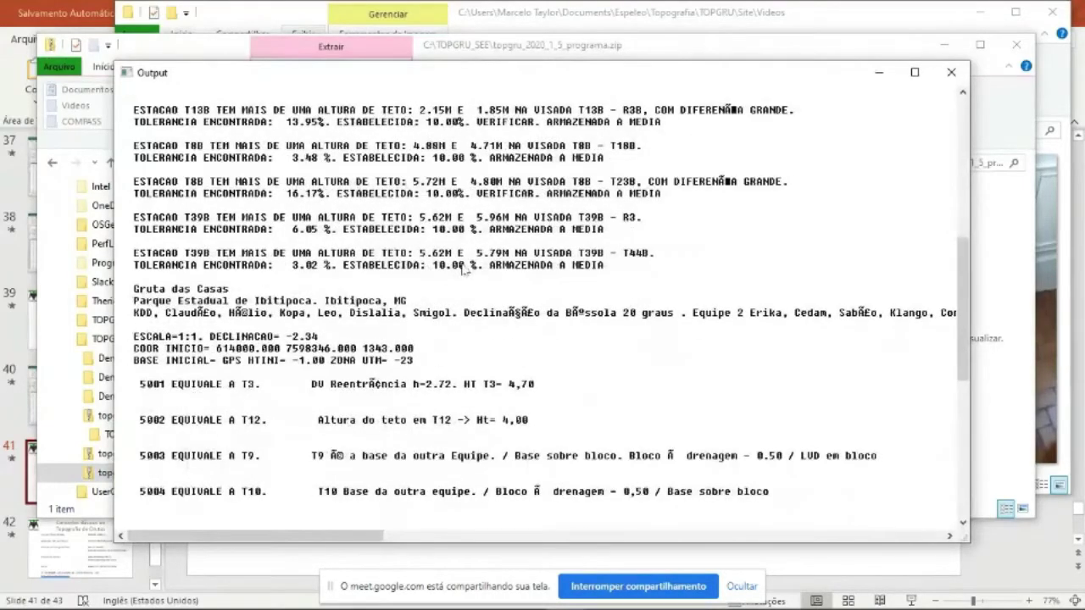
scroll(463, 268, down, 2)
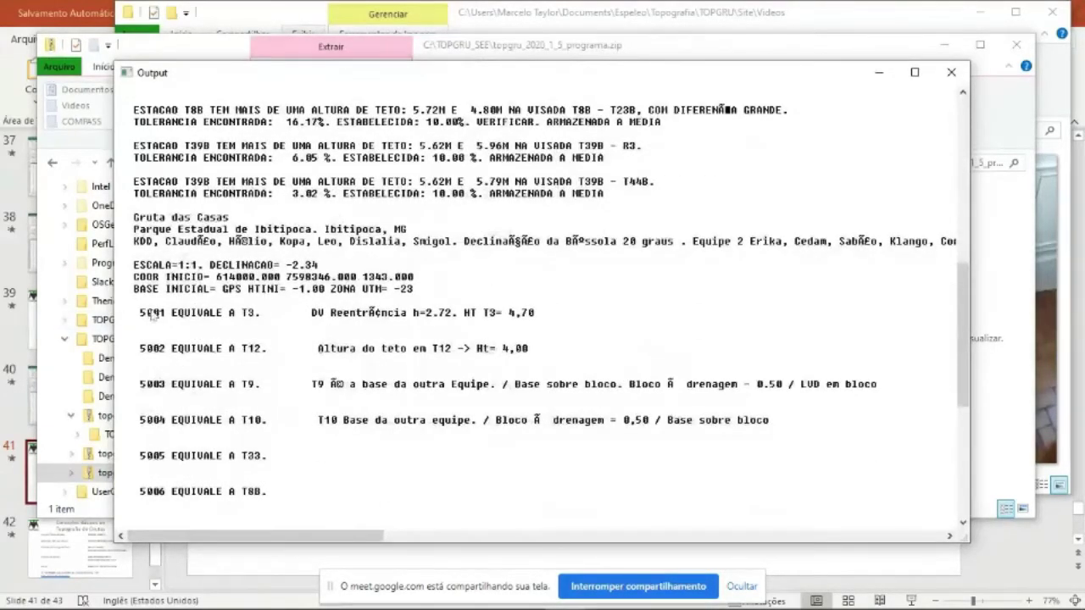
scroll(254, 343, down, 2)
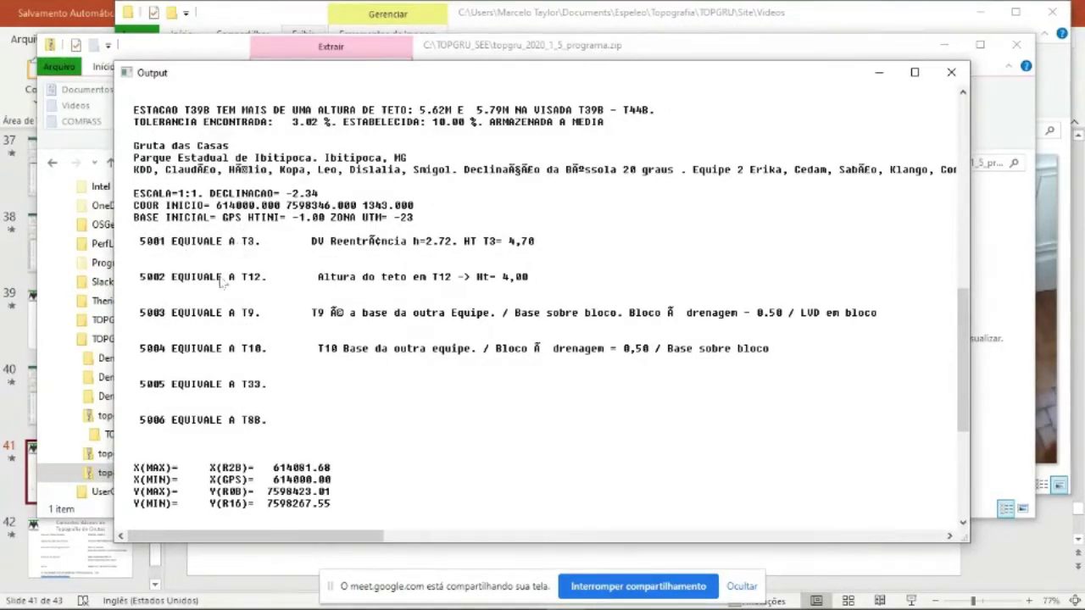
scroll(294, 287, down, 1)
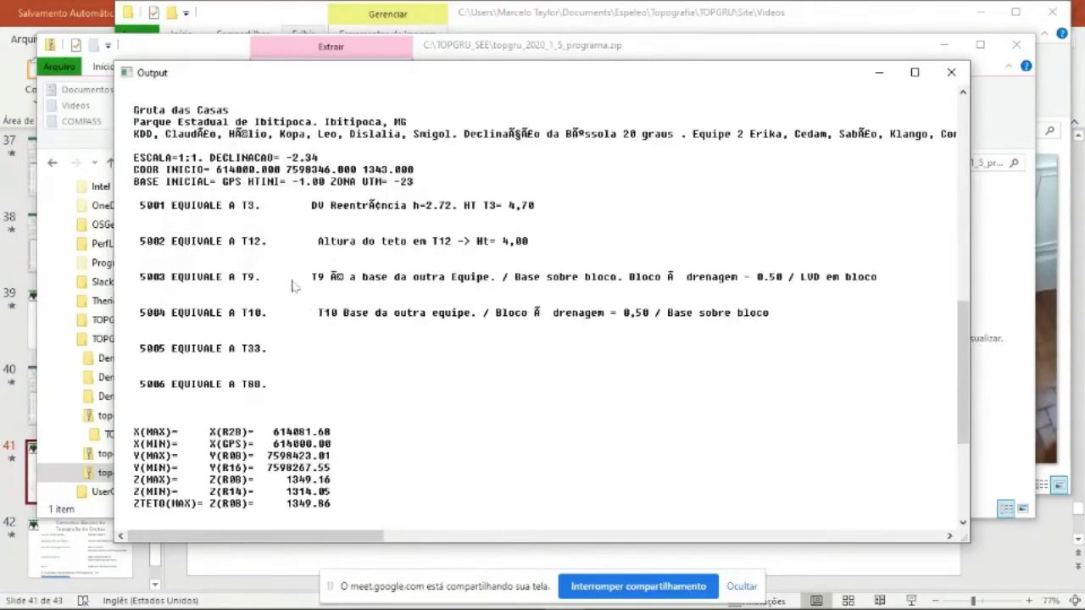
scroll(345, 300, down, 5)
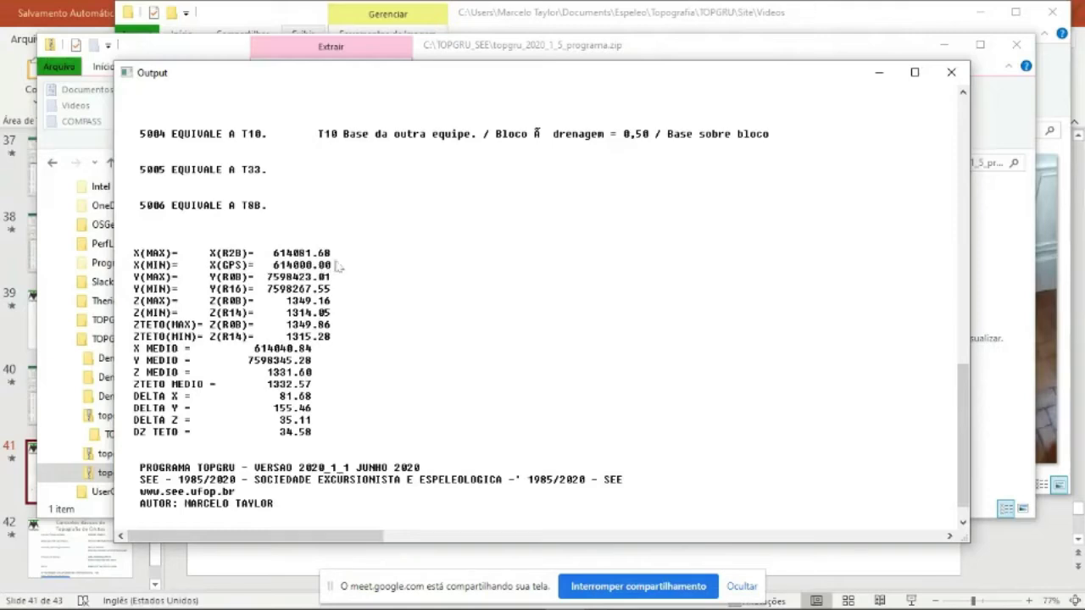
scroll(343, 266, down, 1)
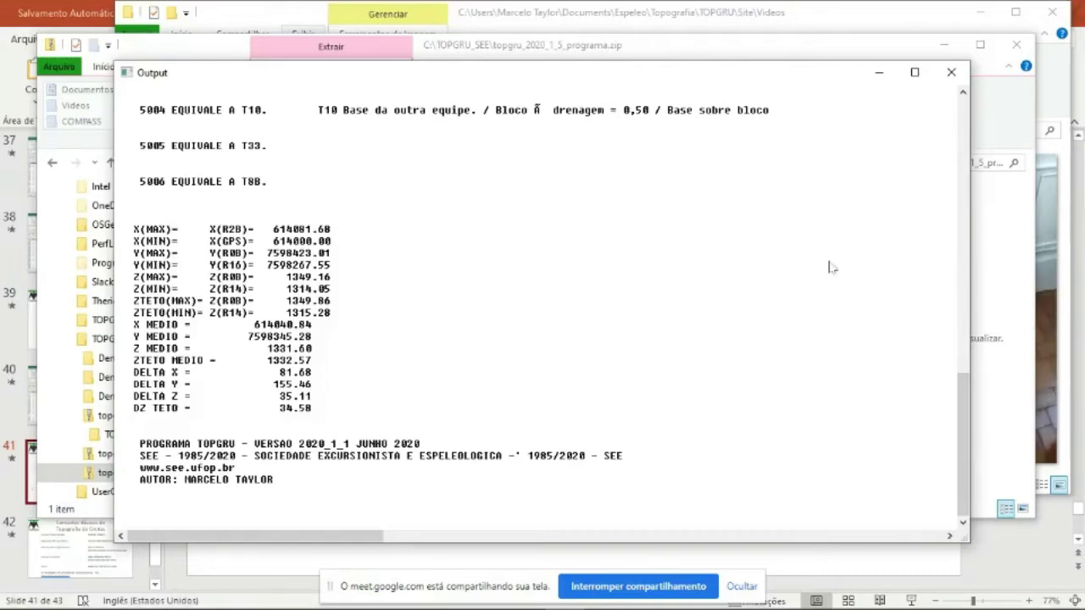
click(952, 75)
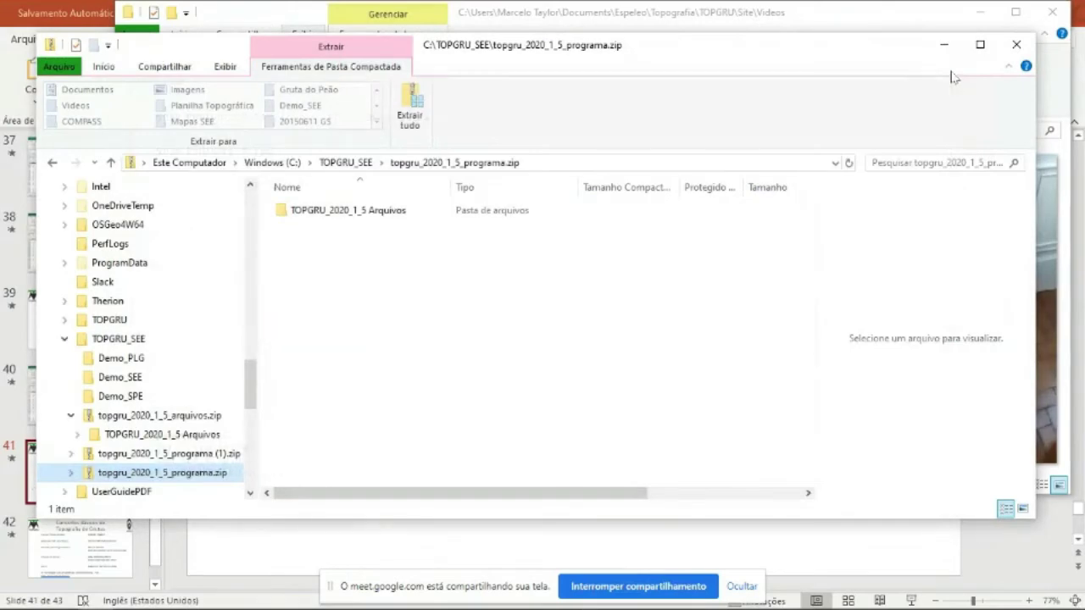
- Open the Demo_SEE folder in File Explorer, show its files as small icons and preview Casas_Vetor.txt
click(106, 380)
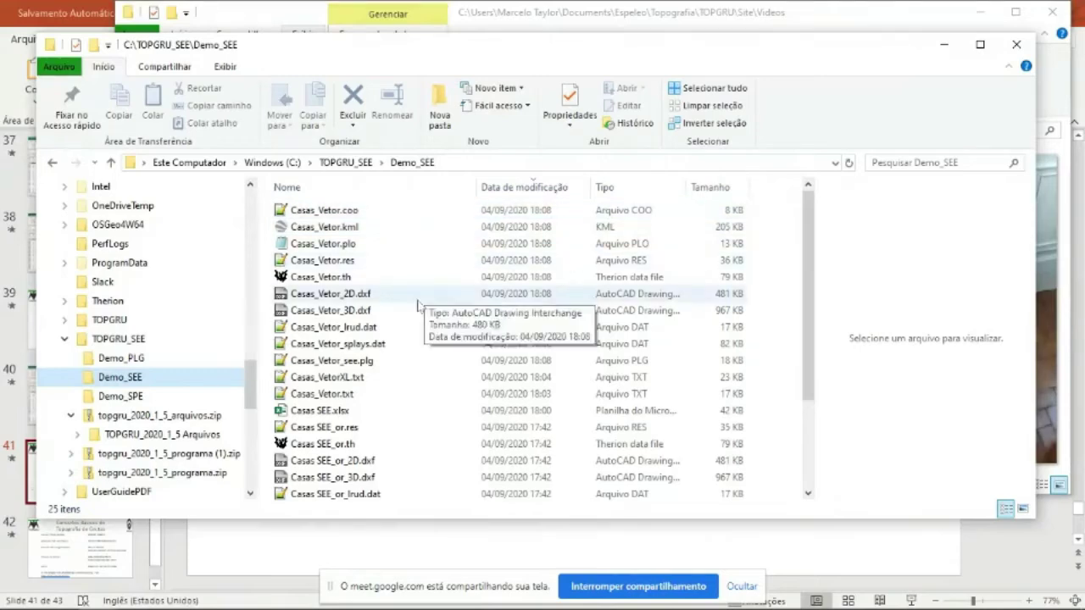
ctrl+scroll(417, 310, up, 3)
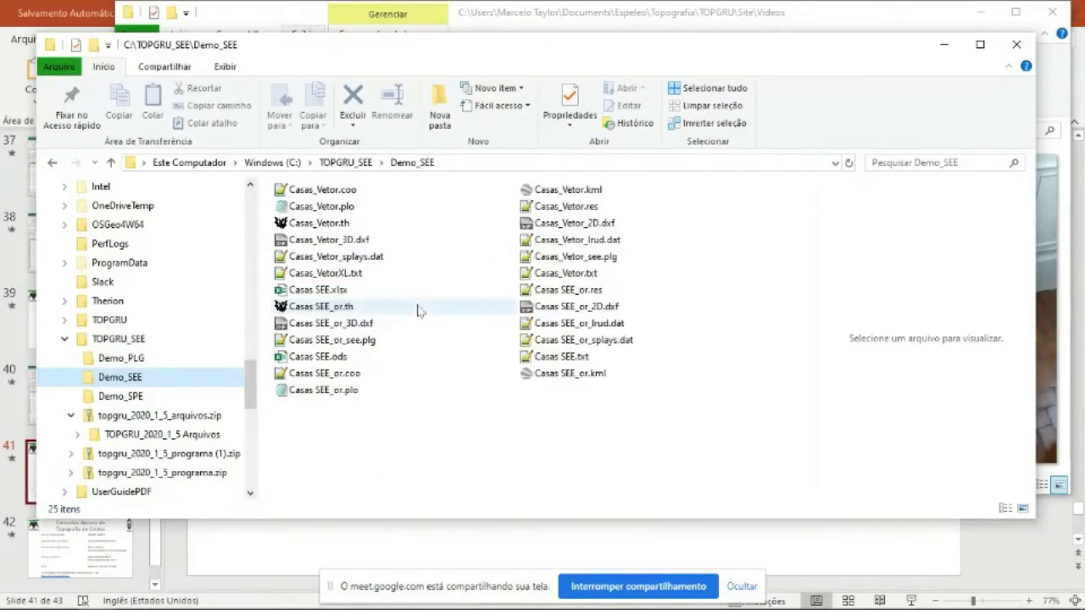
ctrl+scroll(417, 310, up, 2)
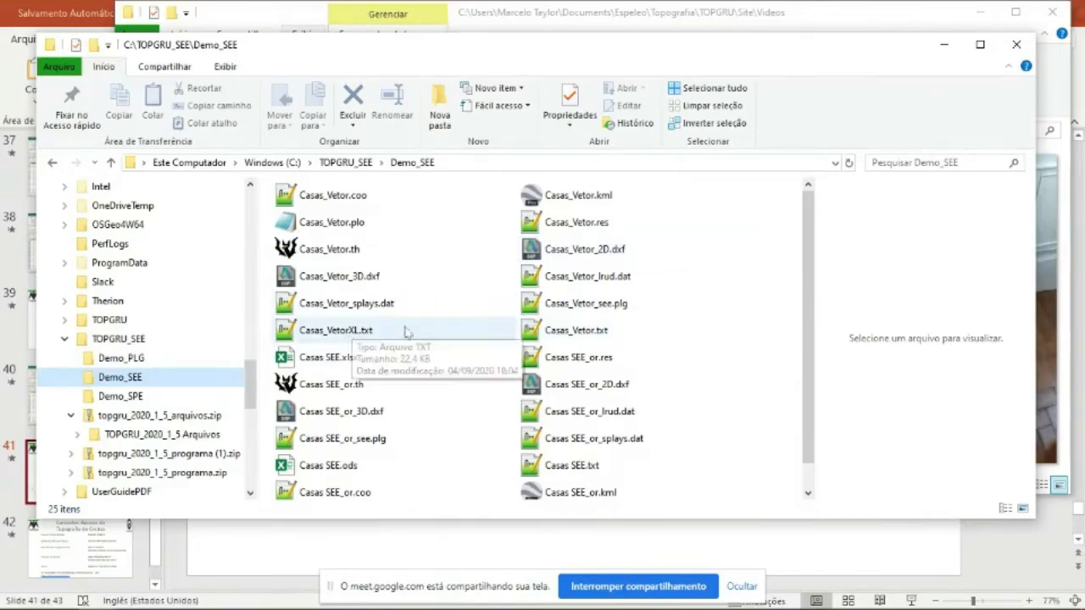
click(593, 330)
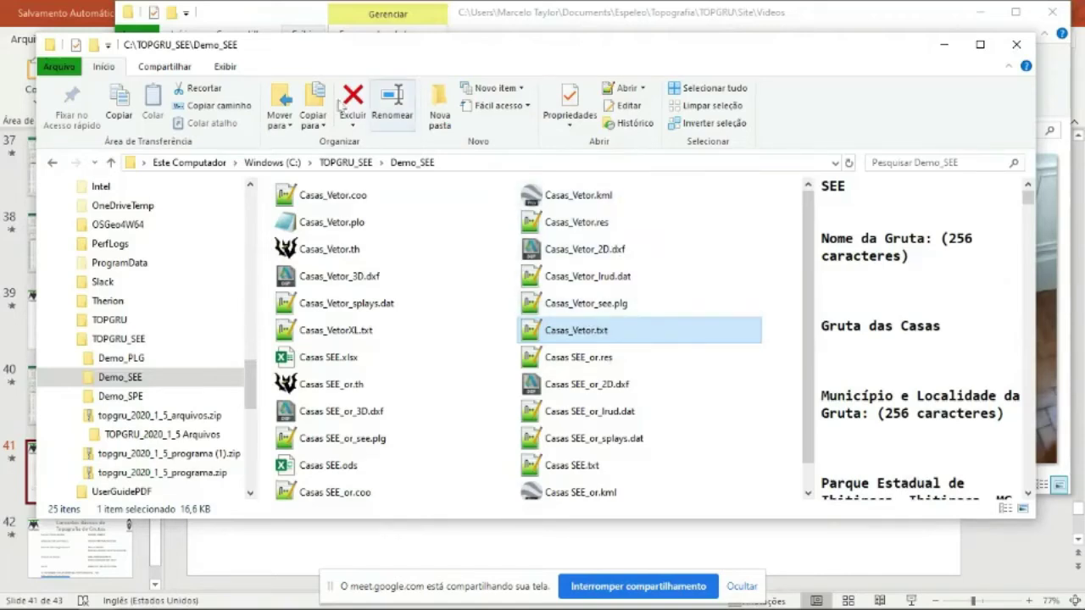
click(225, 68)
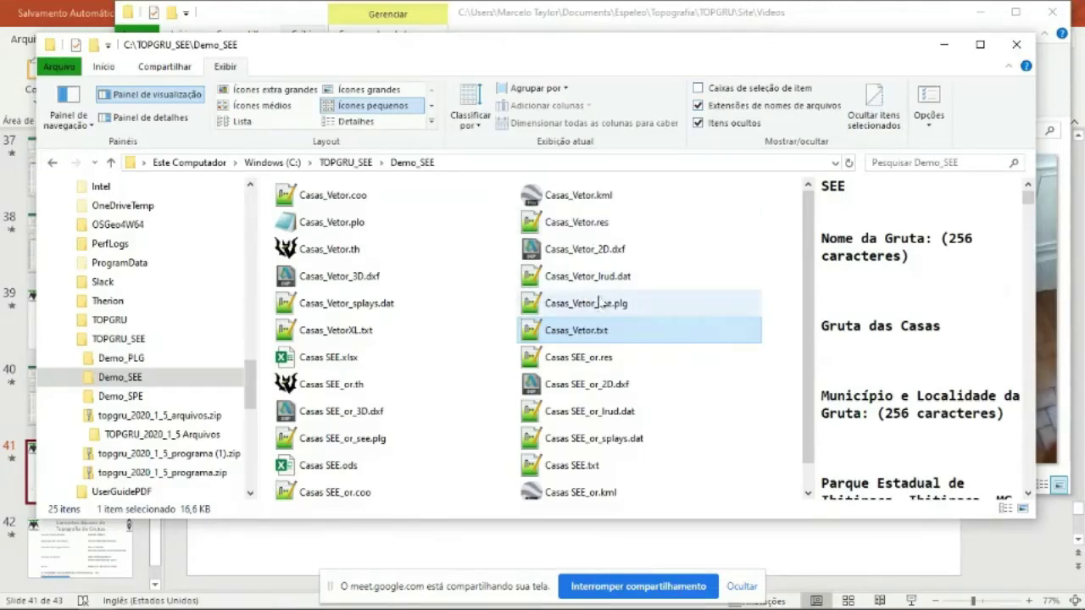
- Open Casas_Vetor.res with Bloco de notas, set it as the default application for .res files, and maximize the text window
click(572, 224)
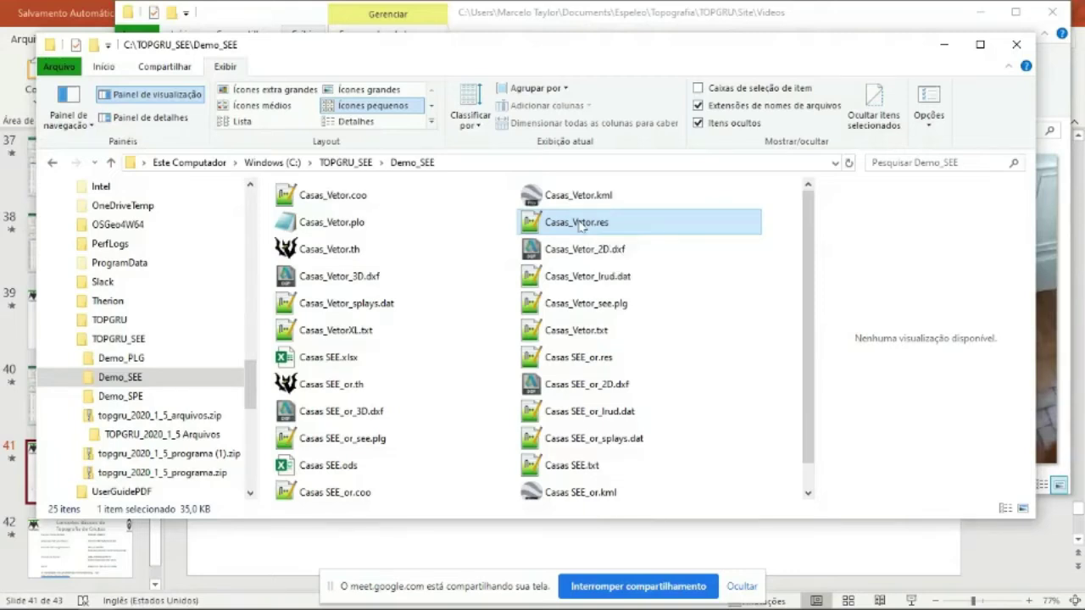
right_click(580, 224)
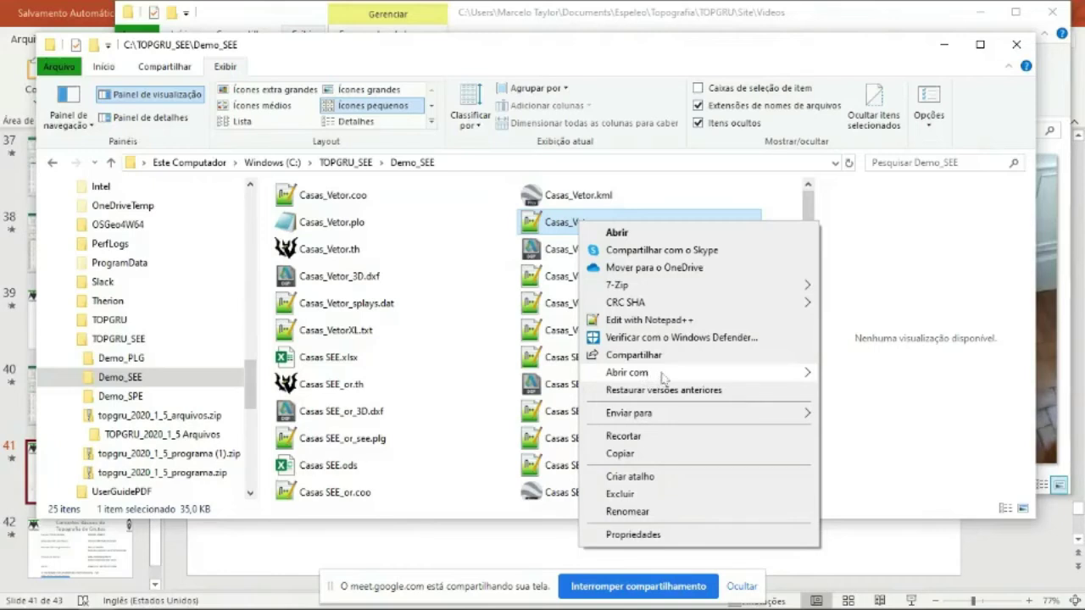
click(805, 374)
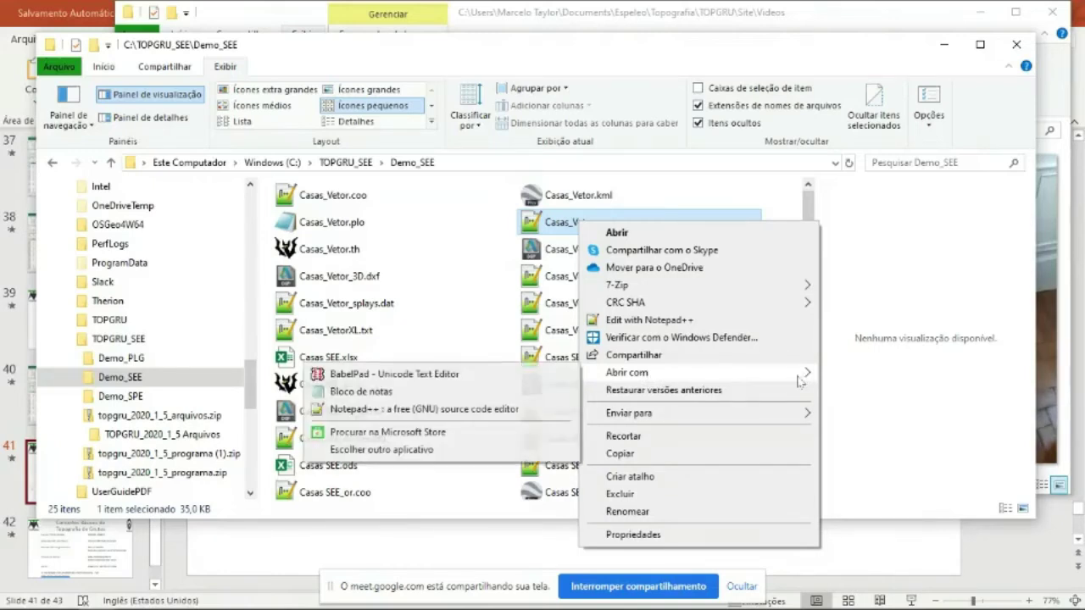
click(390, 451)
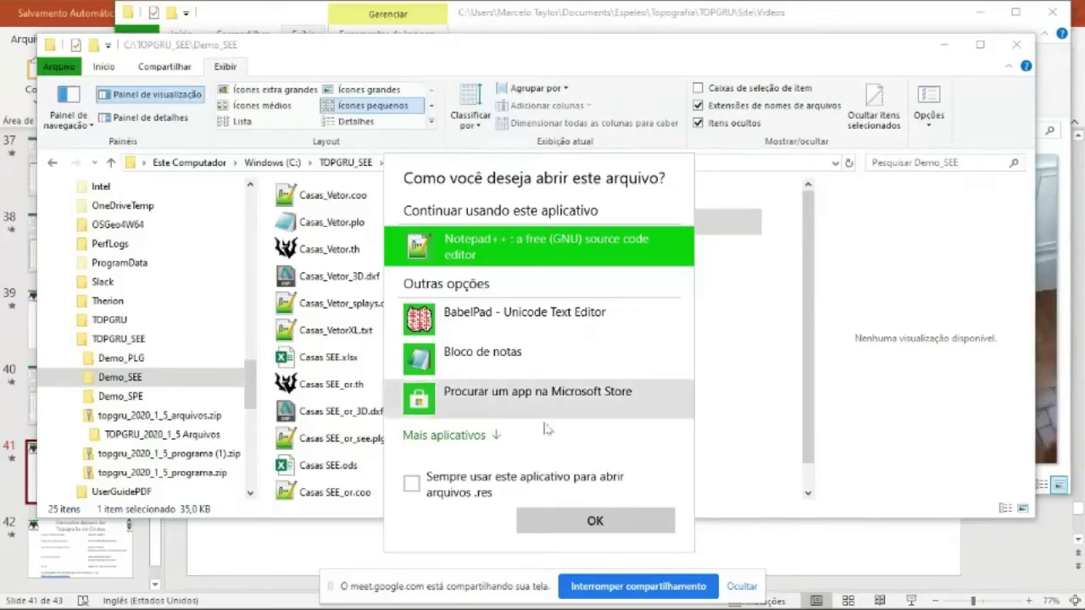
click(452, 441)
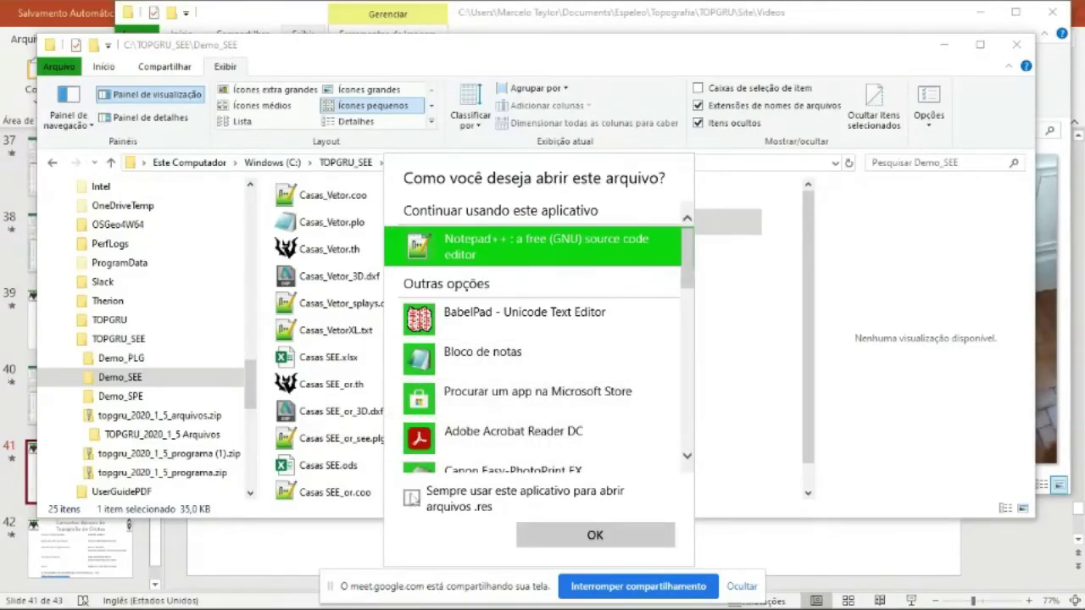
click(411, 499)
click(480, 364)
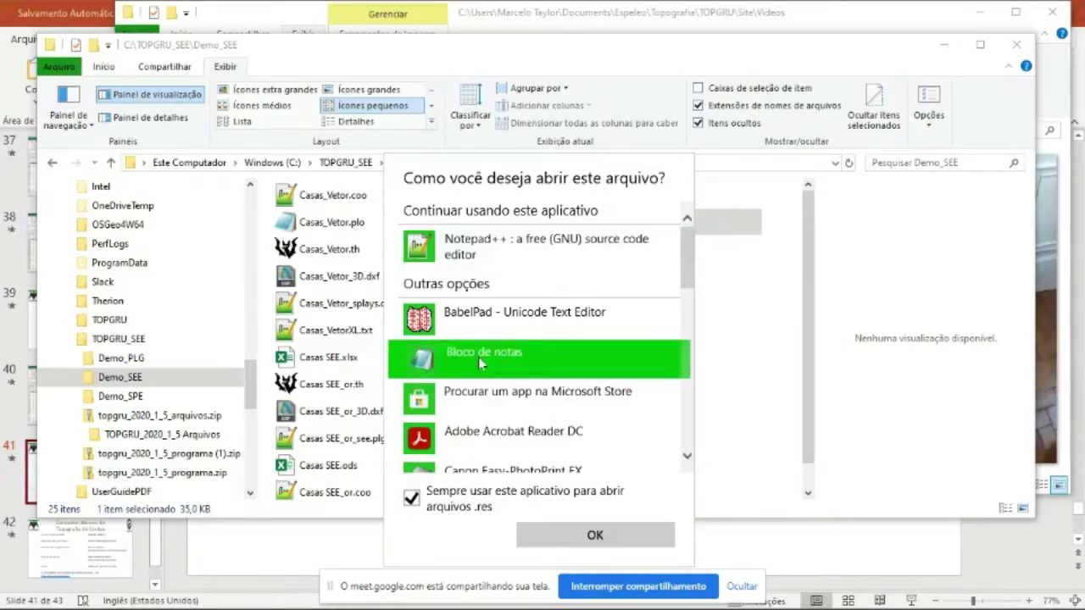
click(577, 540)
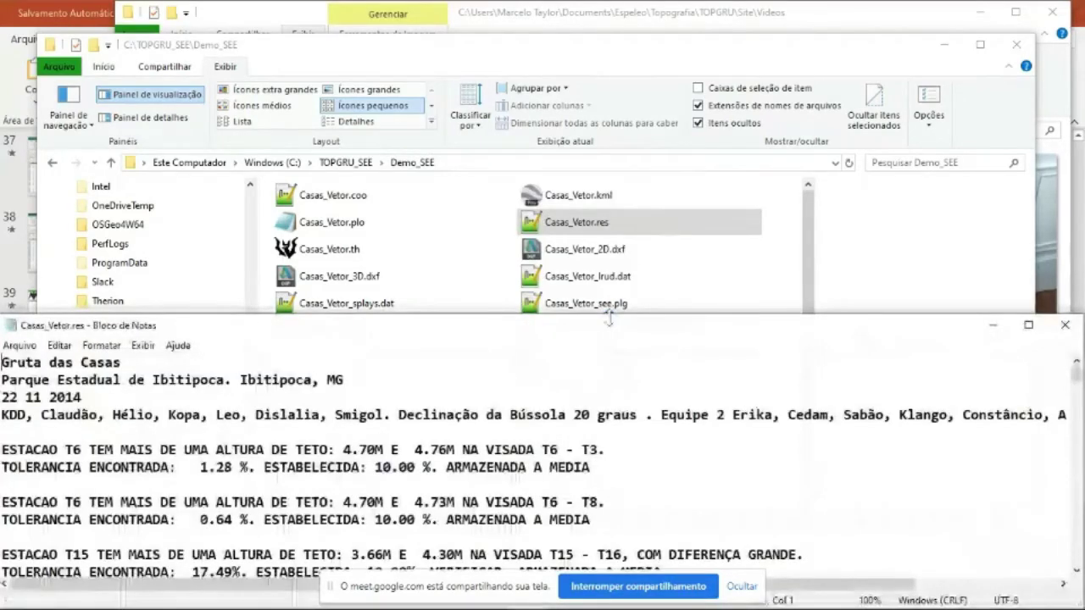
double_click(608, 320)
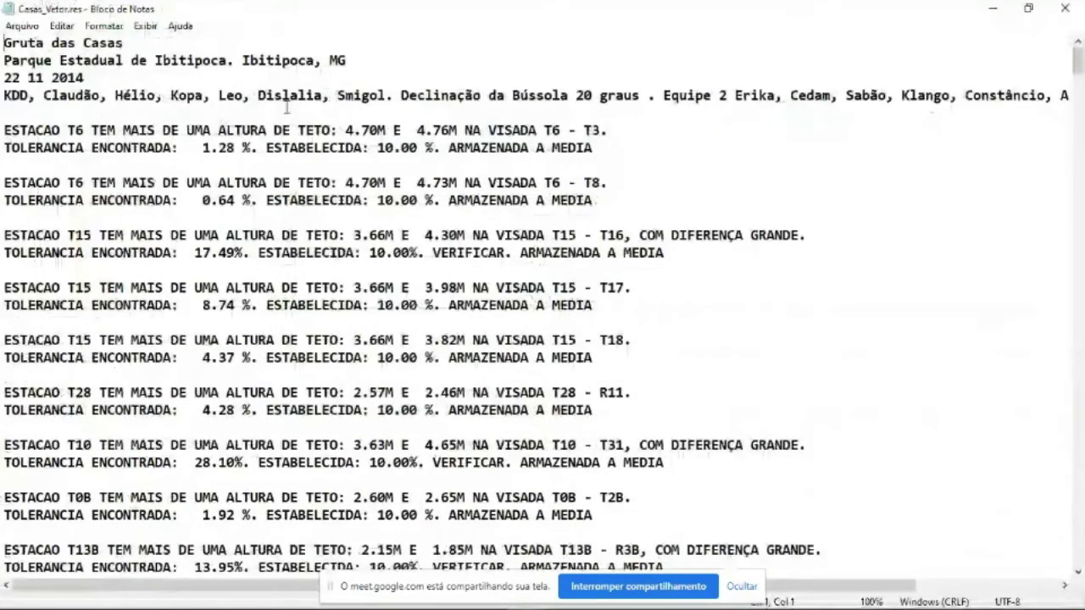
- Read the results file's survey header and the first ceiling-height tolerance entries of the stations
scroll(287, 106, down, 2)
scroll(286, 123, up, 2)
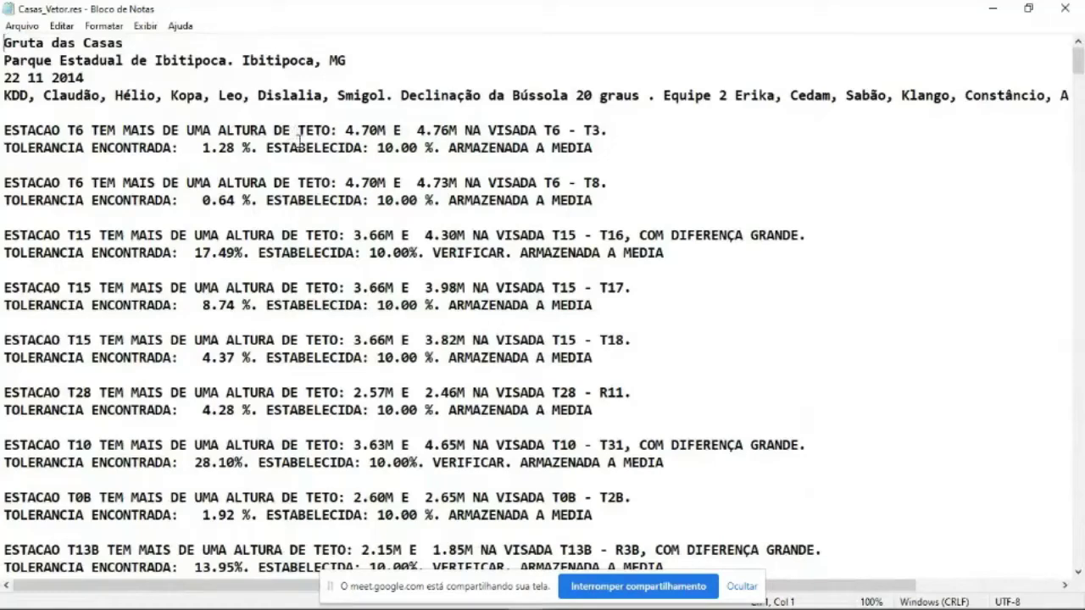
scroll(300, 143, down, 1)
scroll(305, 158, up, 1)
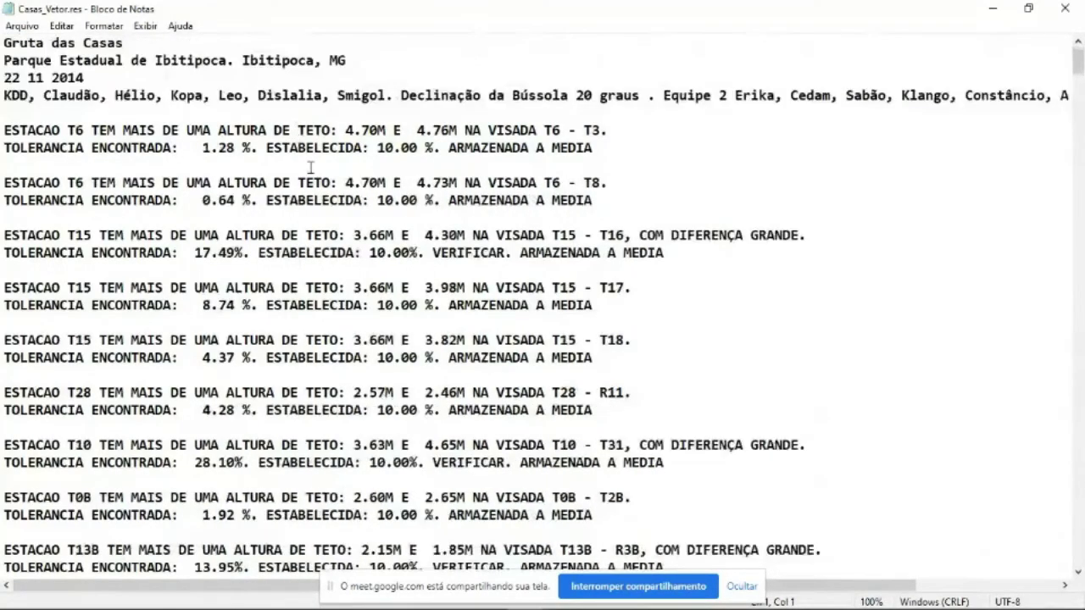
drag(332, 200, 427, 212)
click(536, 212)
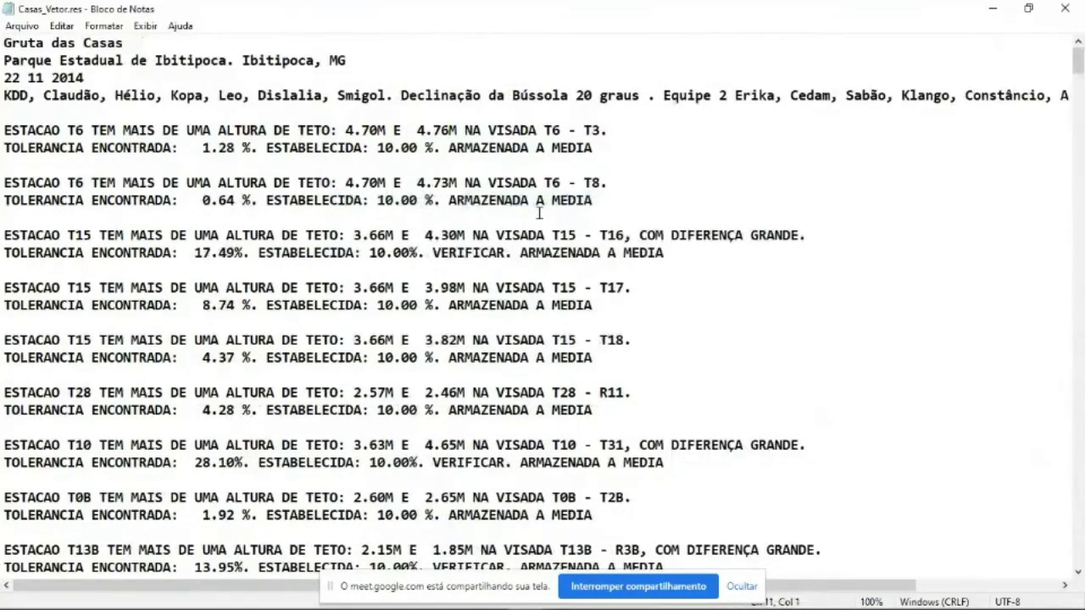
scroll(539, 213, down, 1)
scroll(539, 213, down, 5)
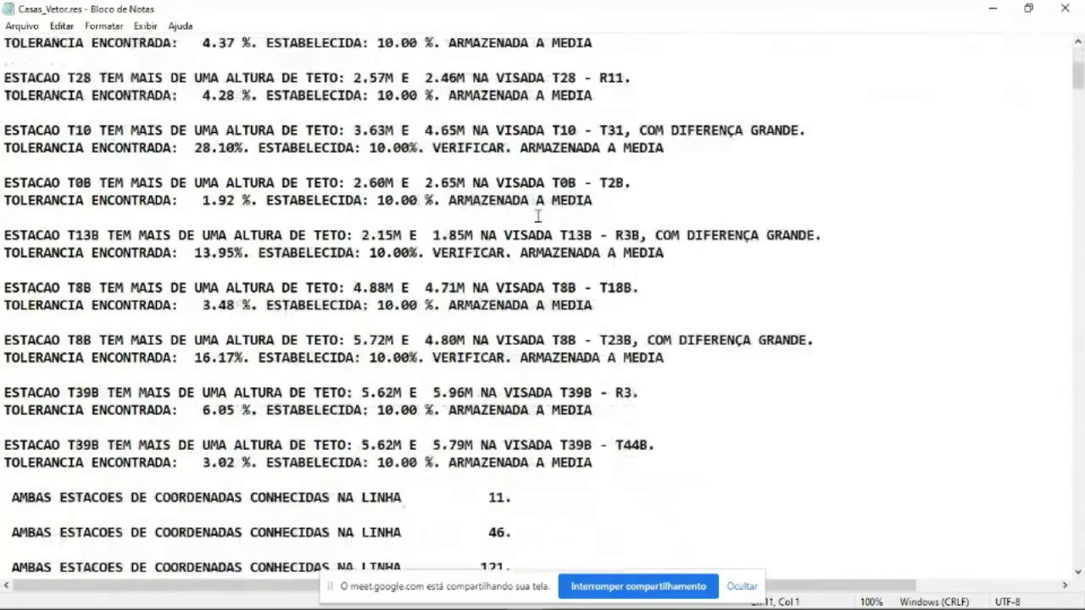
scroll(538, 216, up, 6)
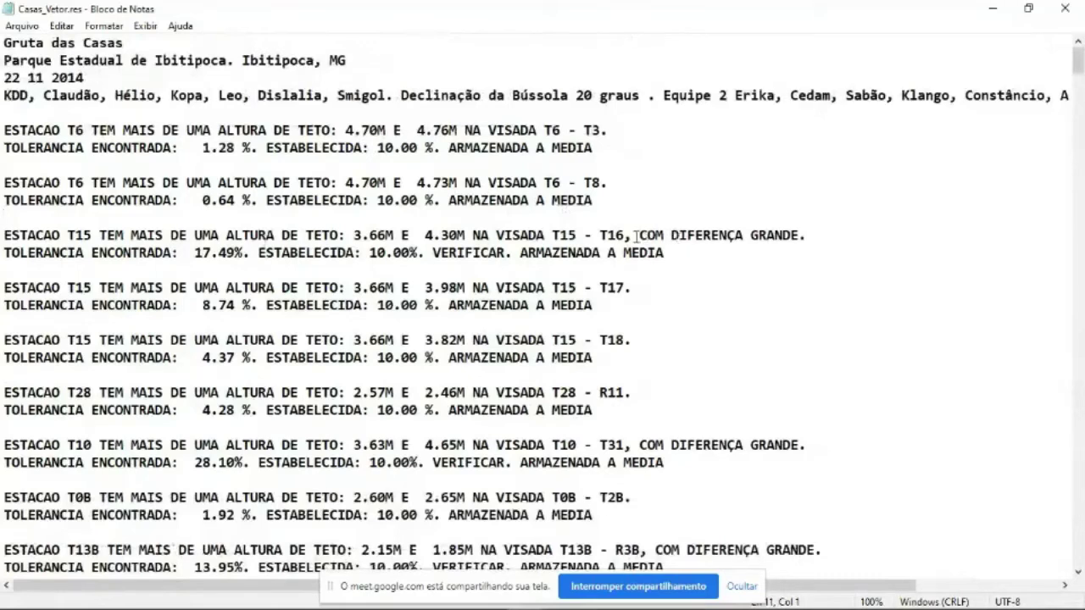
- Examine the T15 - T16 shot entry, marking its large-difference note and its found and established tolerances
drag(638, 235, 835, 235)
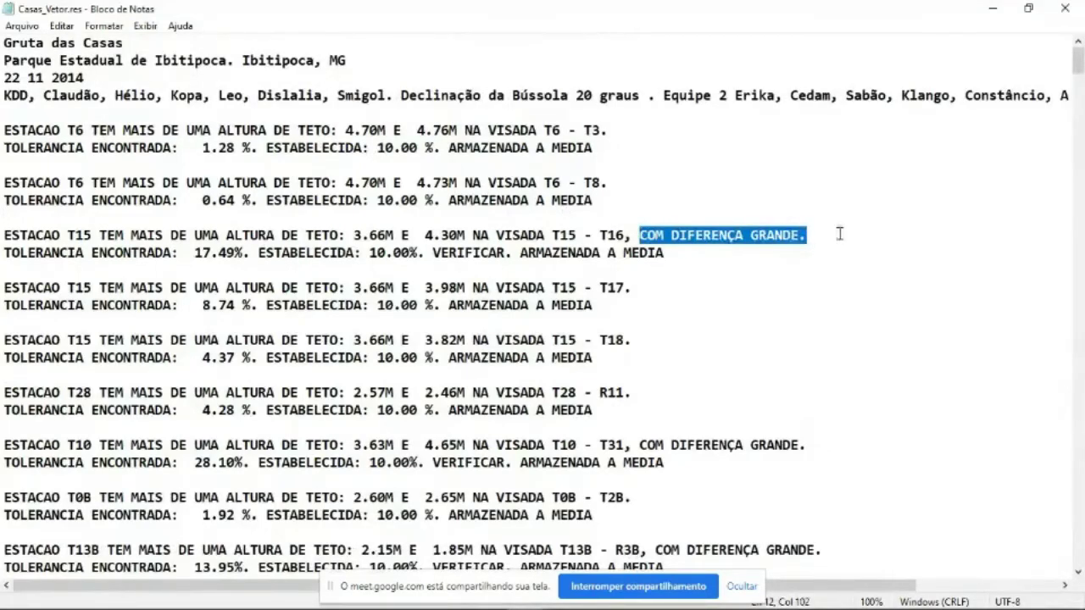
click(839, 235)
drag(188, 253, 670, 253)
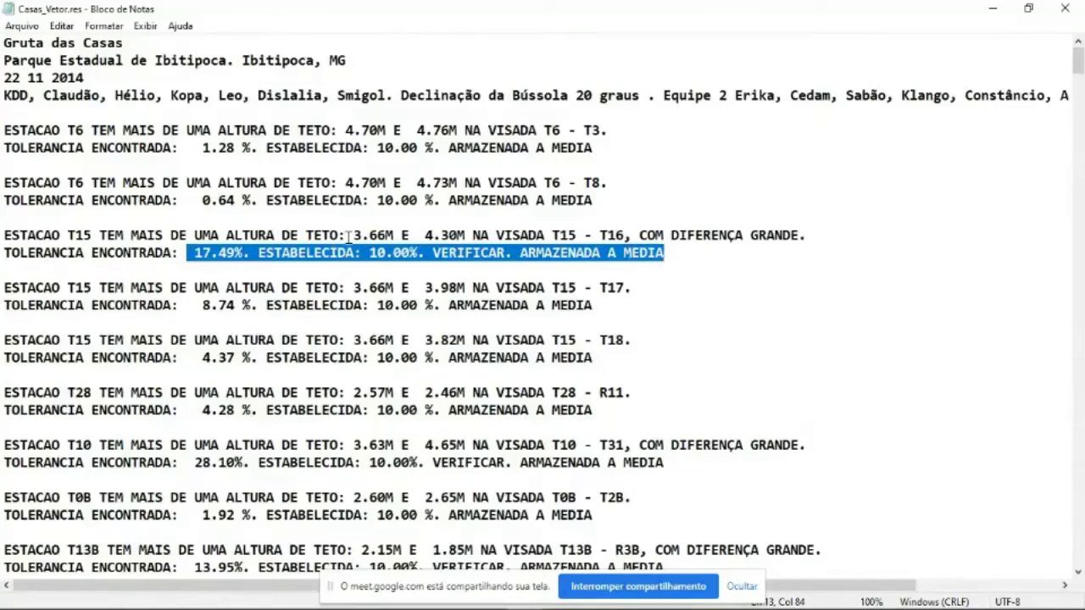
click(425, 235)
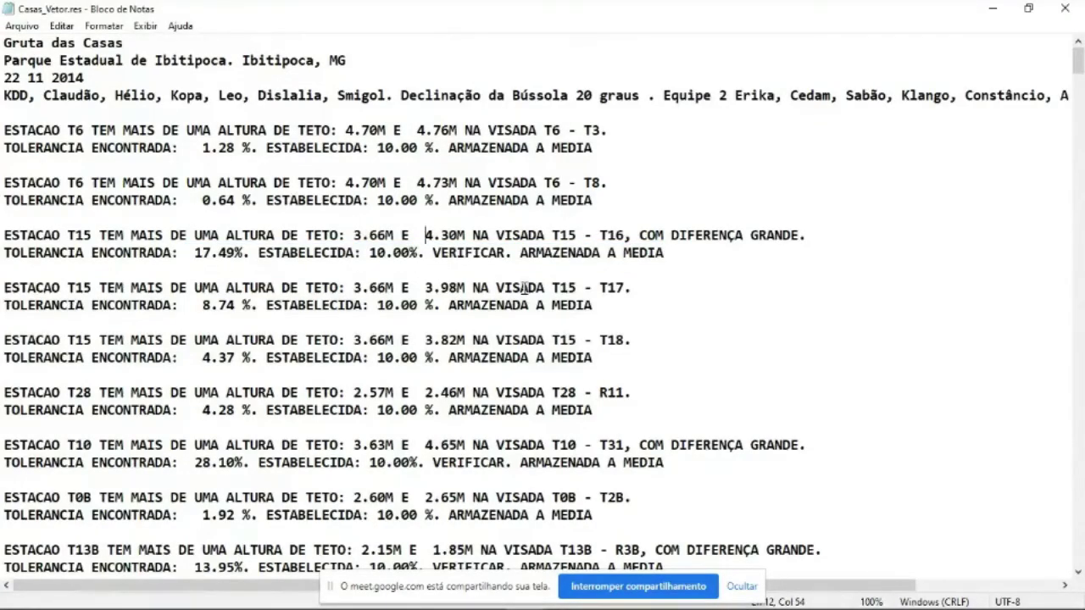
- Check the remaining ceiling-height entries and mark the list of lines where both stations have known coordinates
scroll(534, 292, down, 1)
scroll(539, 298, down, 2)
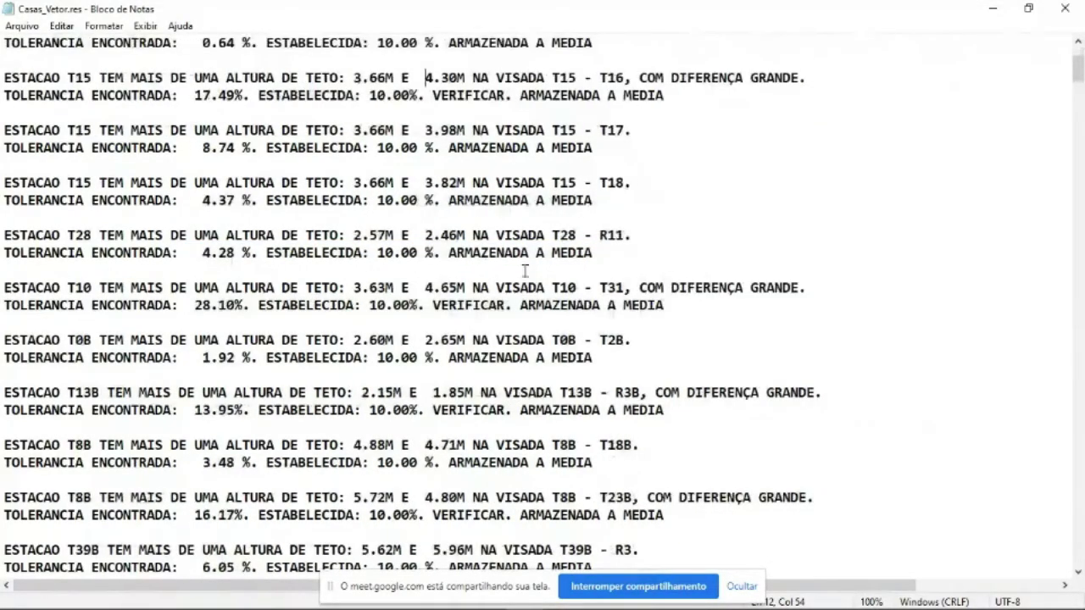
scroll(663, 248, down, 1)
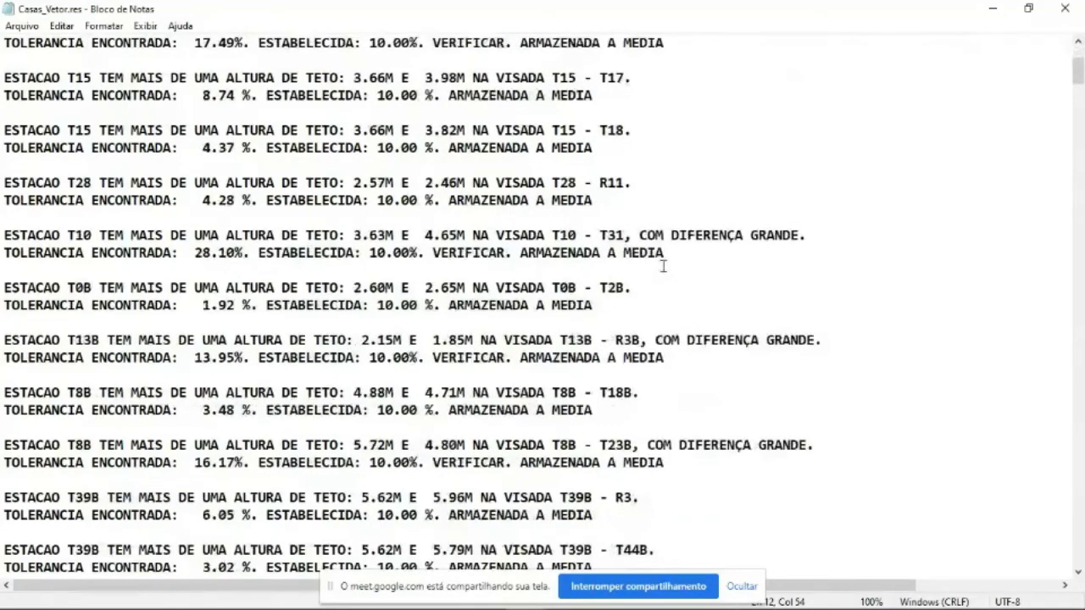
scroll(656, 276, down, 4)
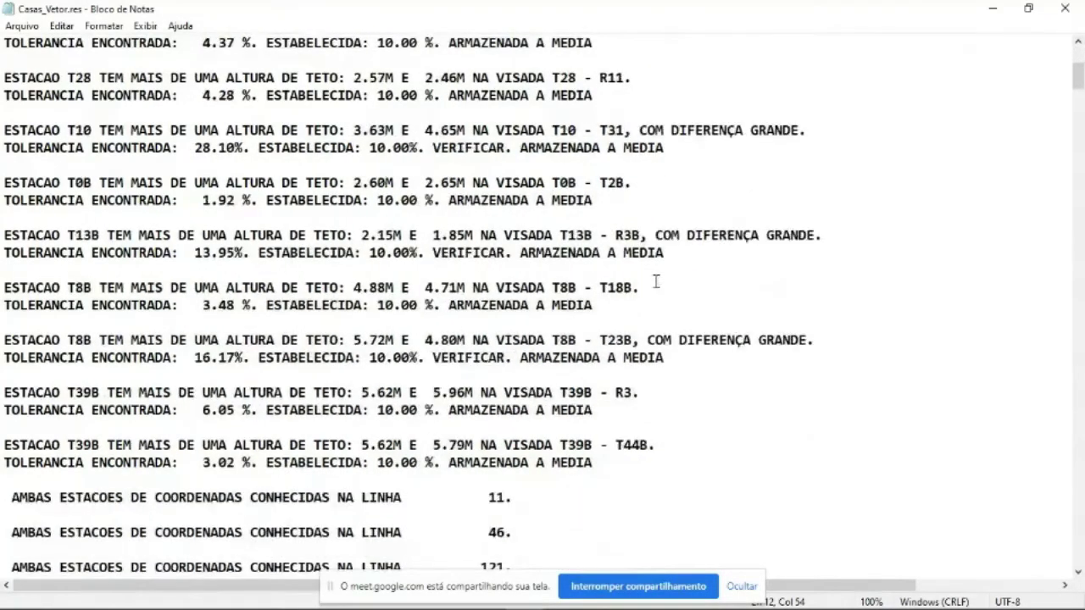
scroll(656, 284, down, 4)
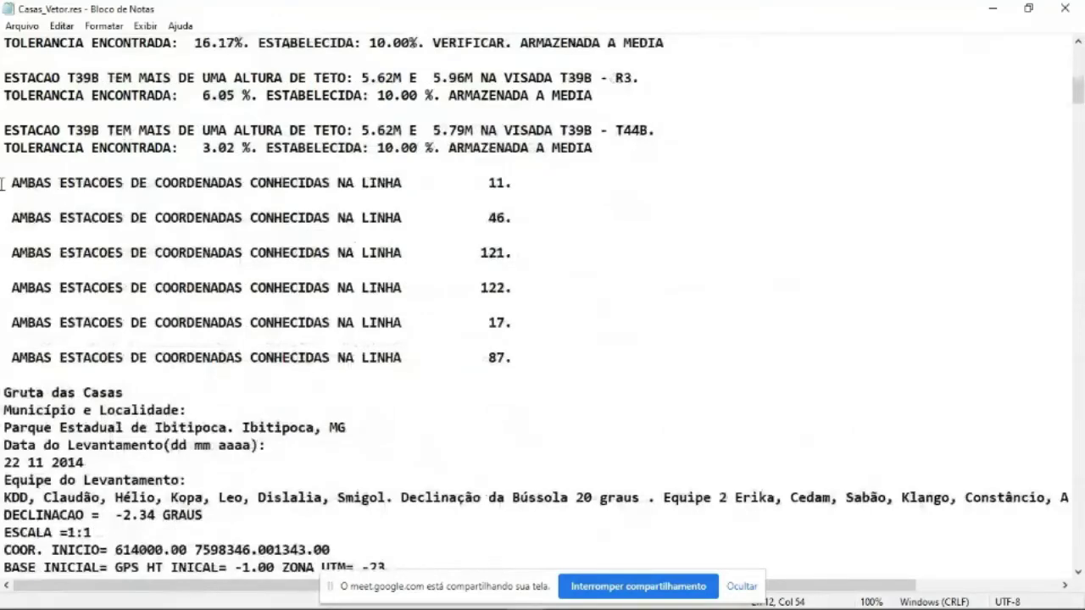
drag(4, 182, 539, 371)
scroll(608, 331, down, 1)
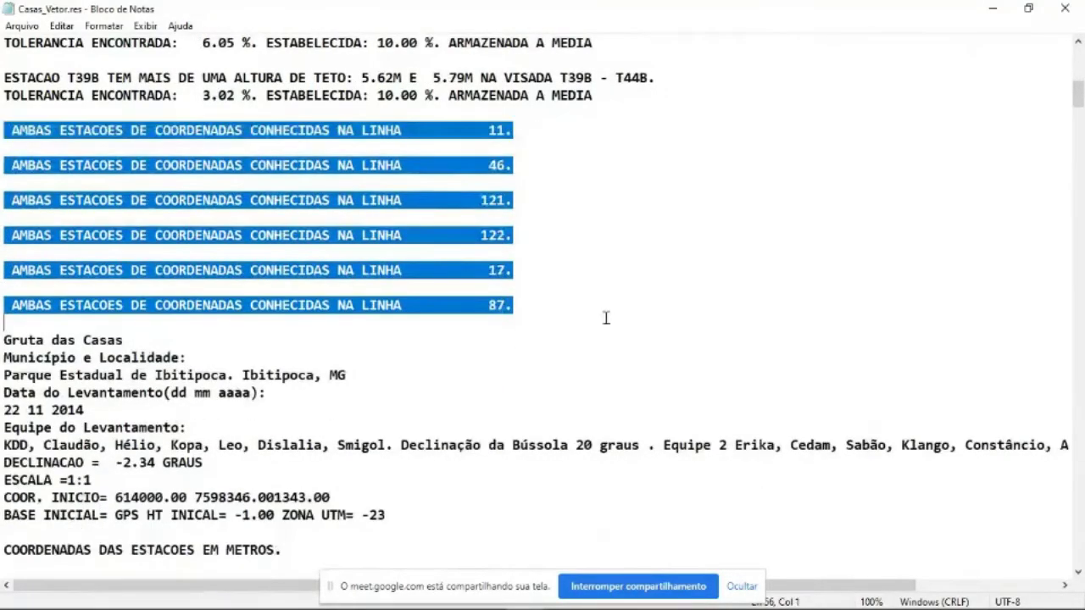
click(605, 317)
- Examine the station coordinates table, marking the GPS - T0 shot data and the computed coordinates of T0 and T1
scroll(568, 294, down, 4)
scroll(548, 287, down, 4)
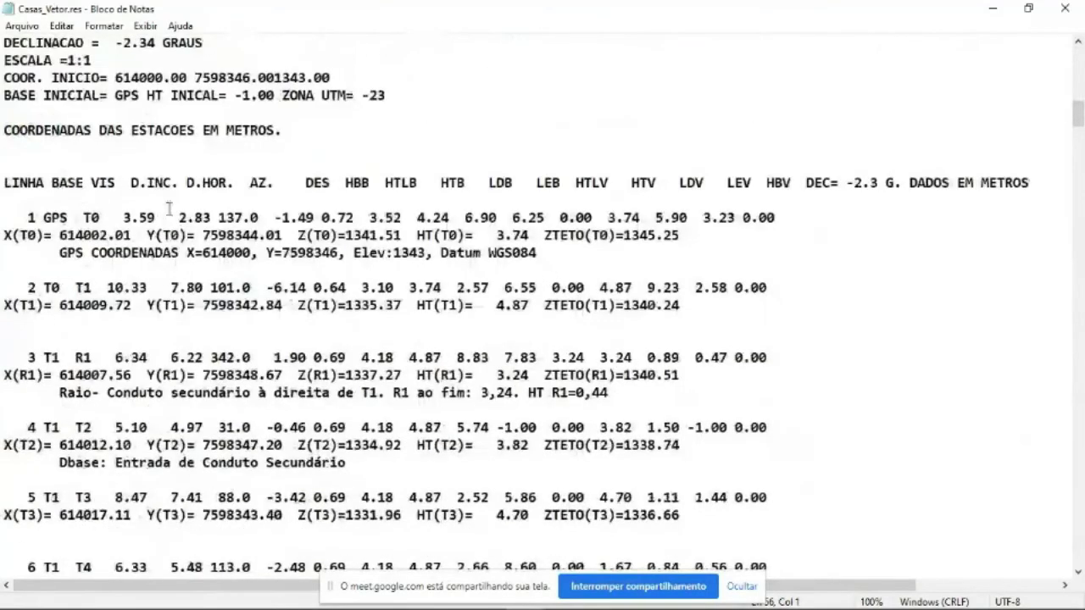
drag(9, 217, 745, 255)
click(744, 255)
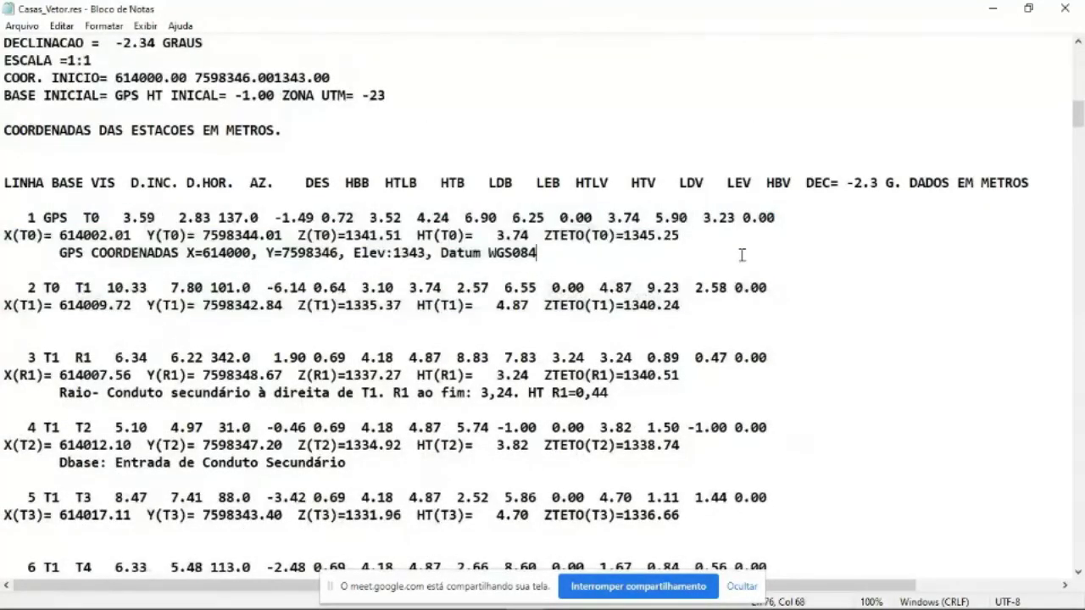
drag(3, 236, 725, 234)
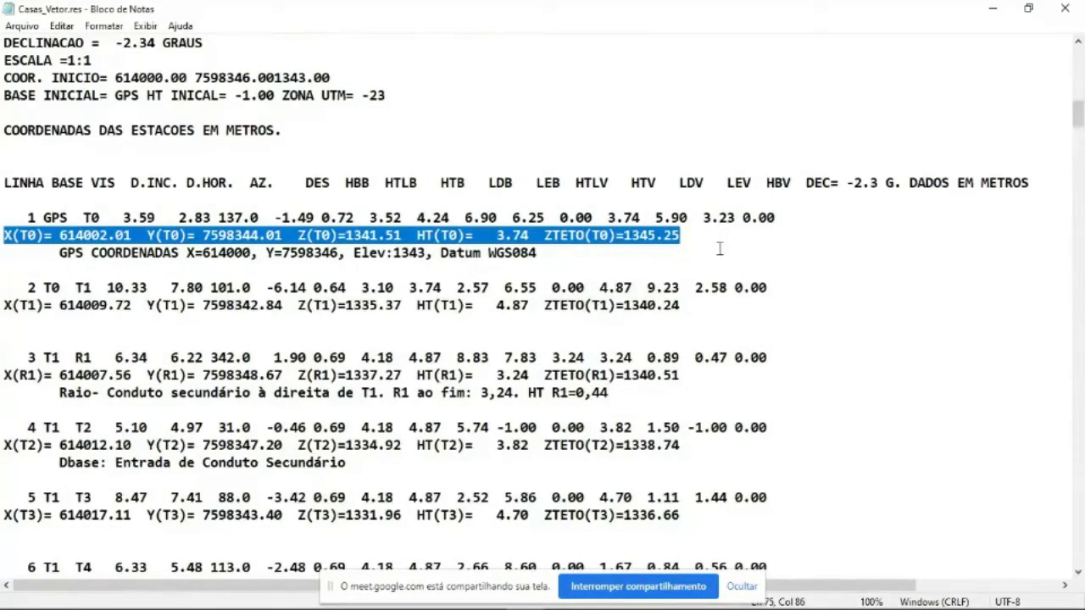
drag(3, 303, 687, 331)
scroll(695, 339, down, 2)
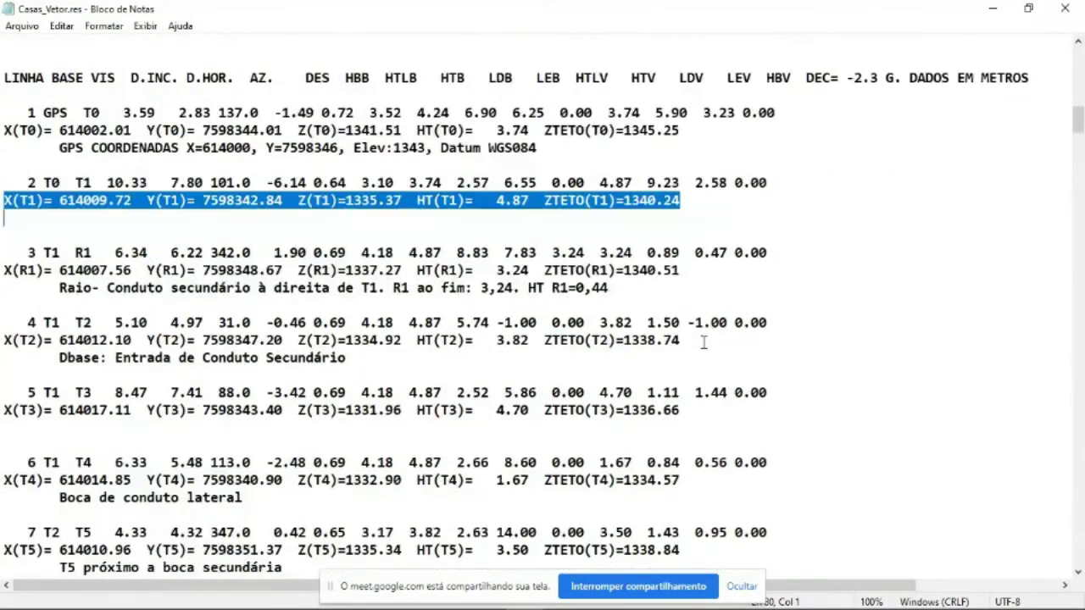
- Inspect the T1 - R1 shot by marking its measurement line, the computed R1 coordinates and the comment beneath them
drag(12, 253, 791, 252)
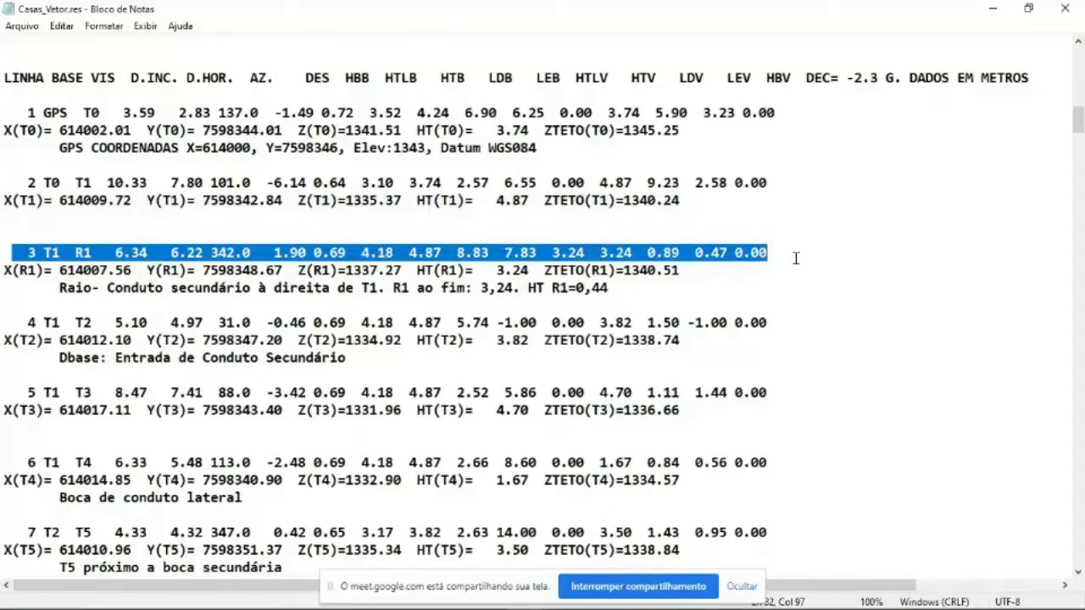
drag(721, 271, 4, 271)
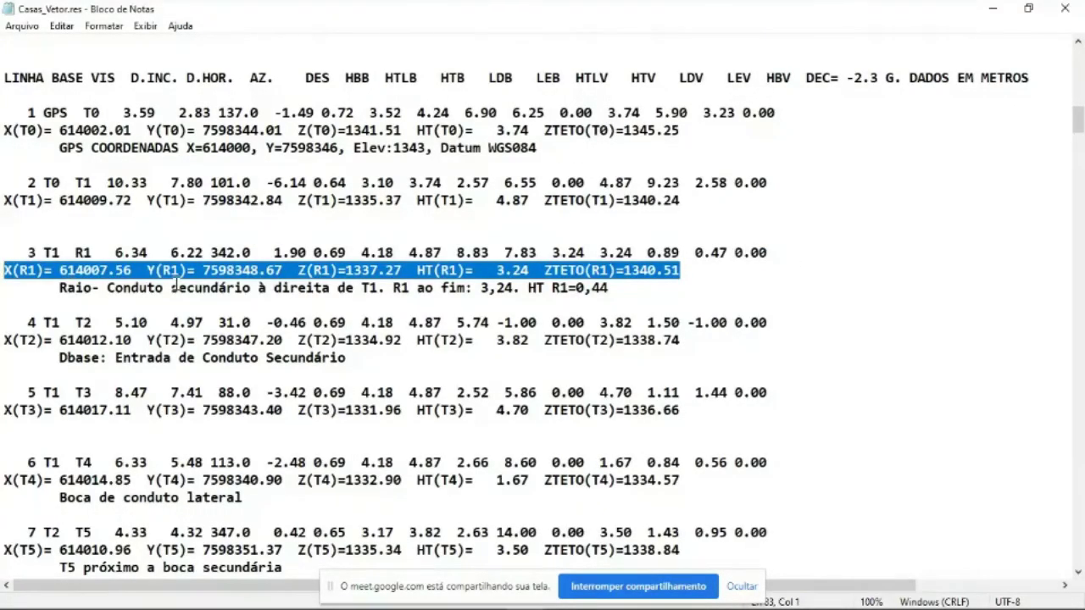
scroll(176, 287, down, 2)
drag(53, 182, 621, 183)
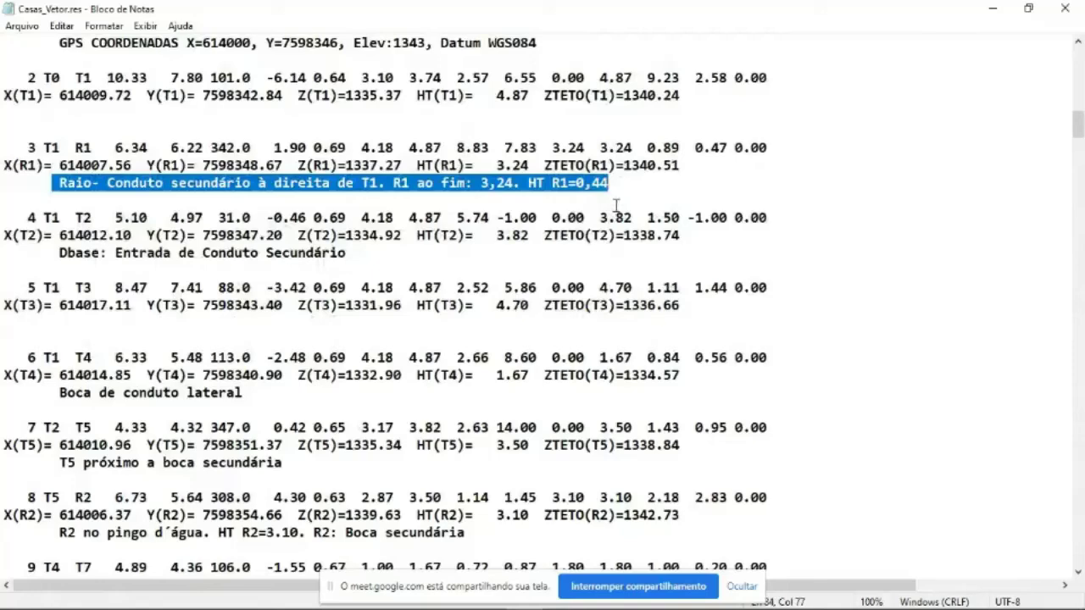
- Review the maximum, minimum, mean and delta coordinates at the end of Casas_Vetor.res and close the file
scroll(595, 251, down, 18)
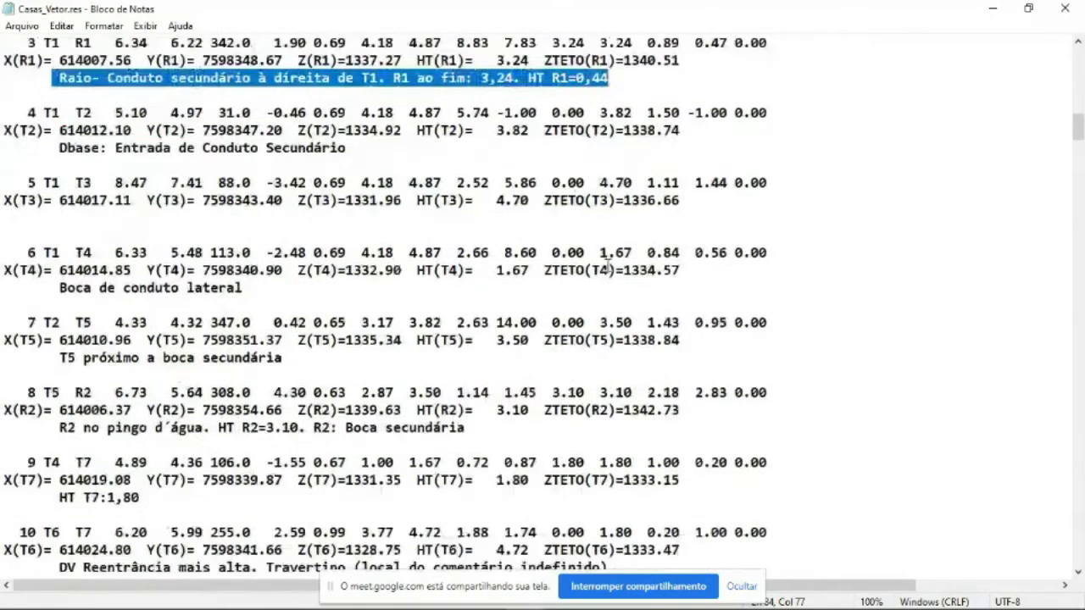
drag(1074, 176, 1042, 584)
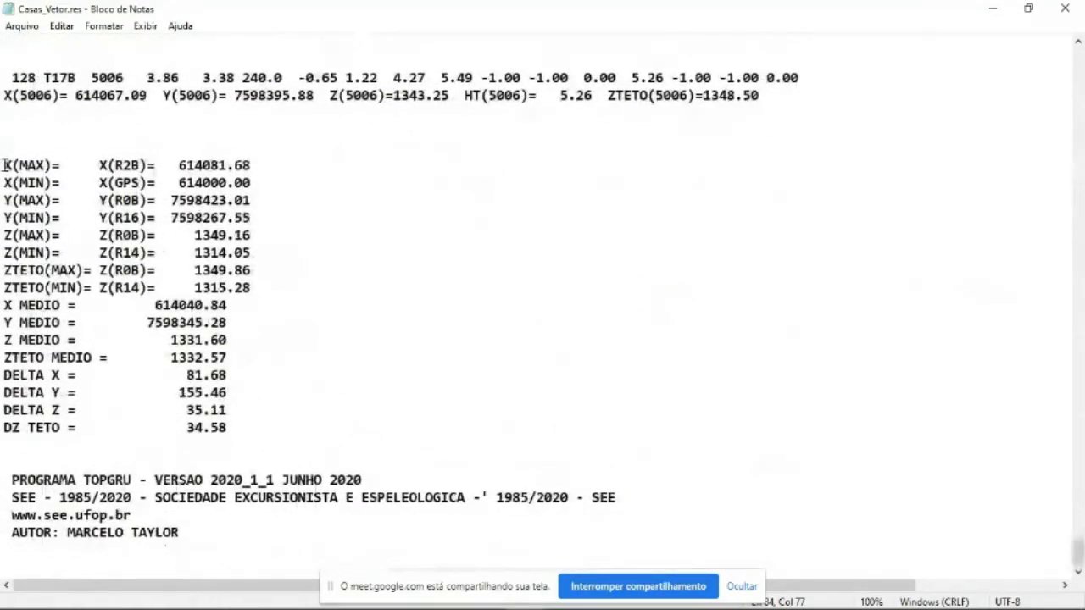
drag(4, 165, 317, 432)
click(317, 431)
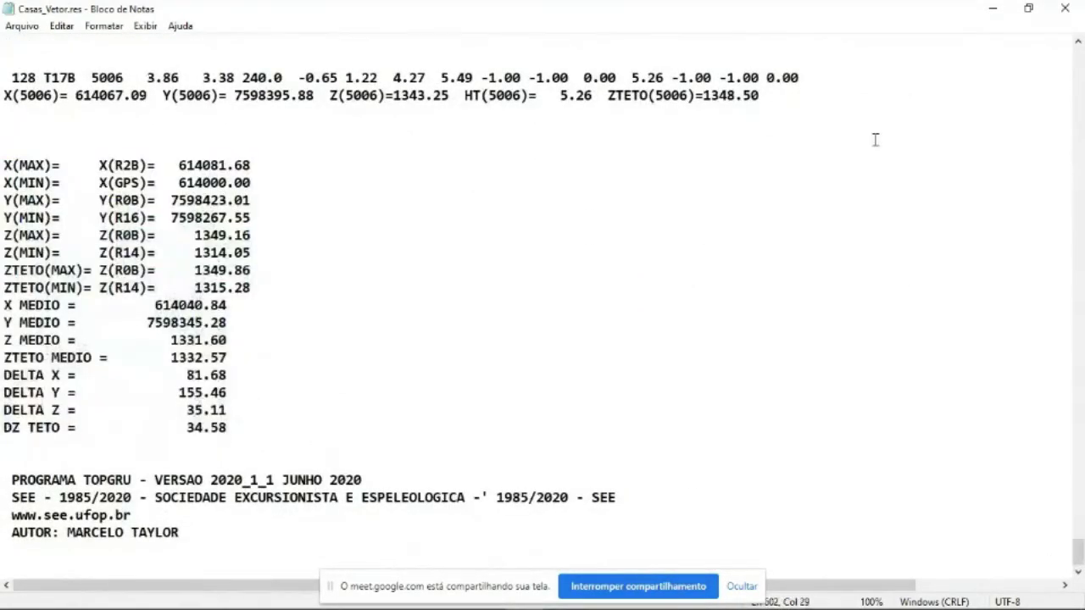
click(1066, 10)
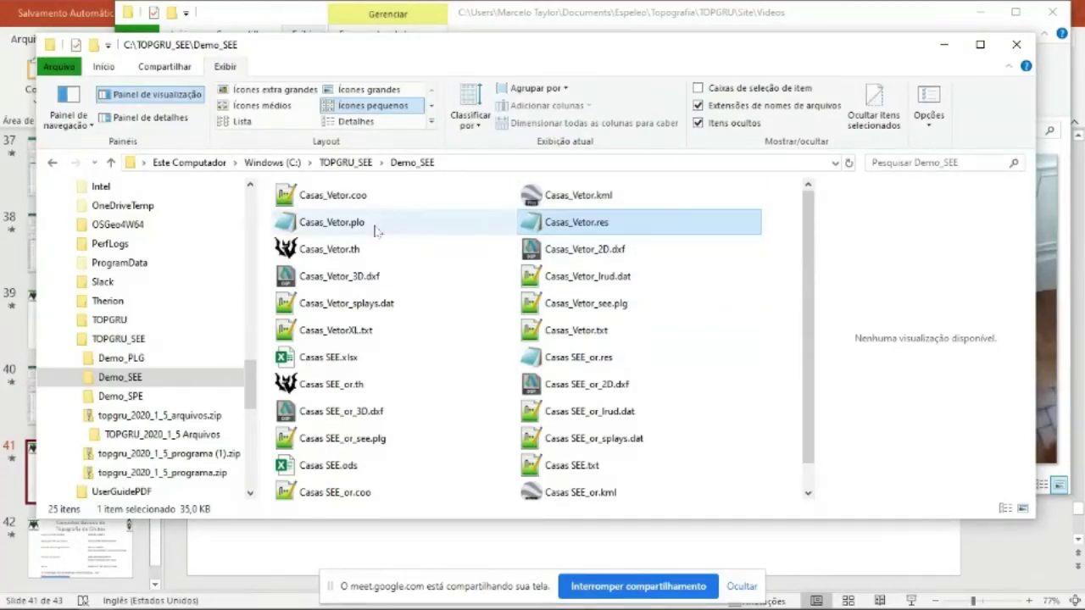
- Open Casas_Vetor.coo in Bloco de notas, making it the default application for .coo files, and maximize the window
click(326, 201)
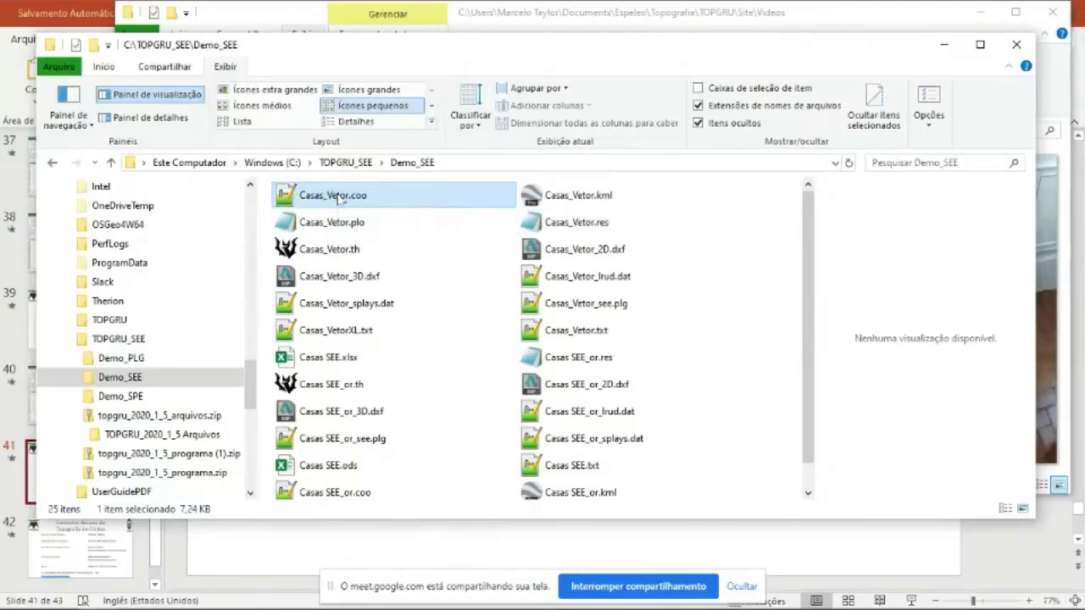
right_click(337, 197)
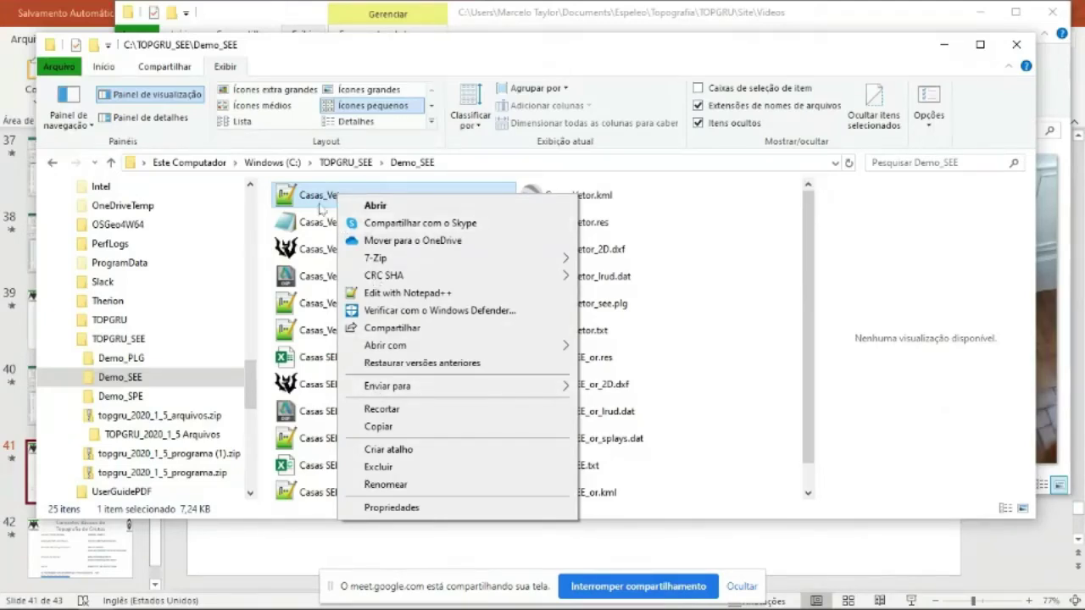
mouse_move(382, 347)
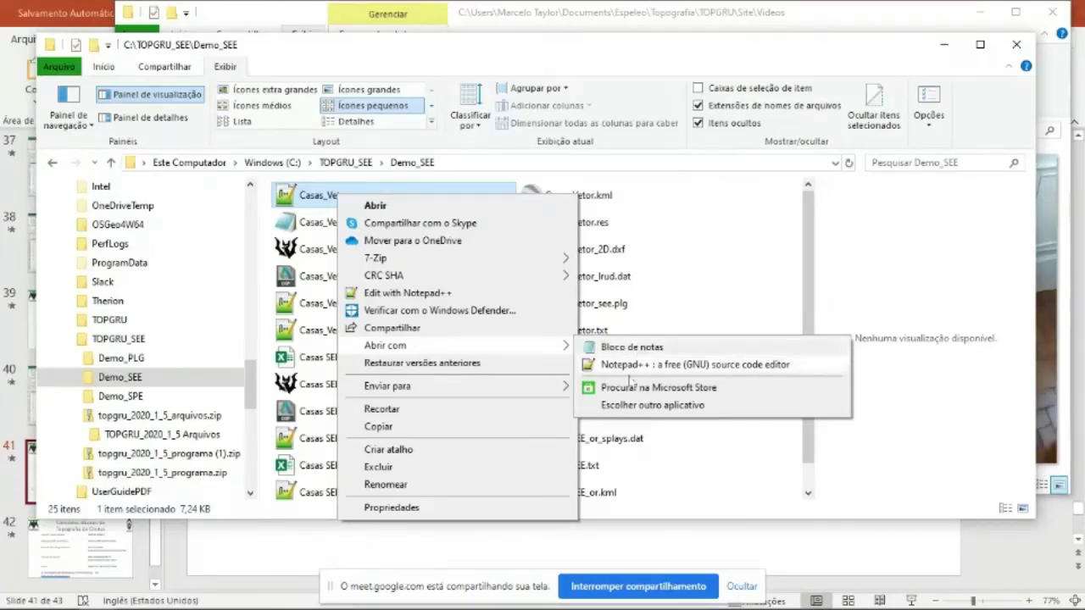
click(631, 406)
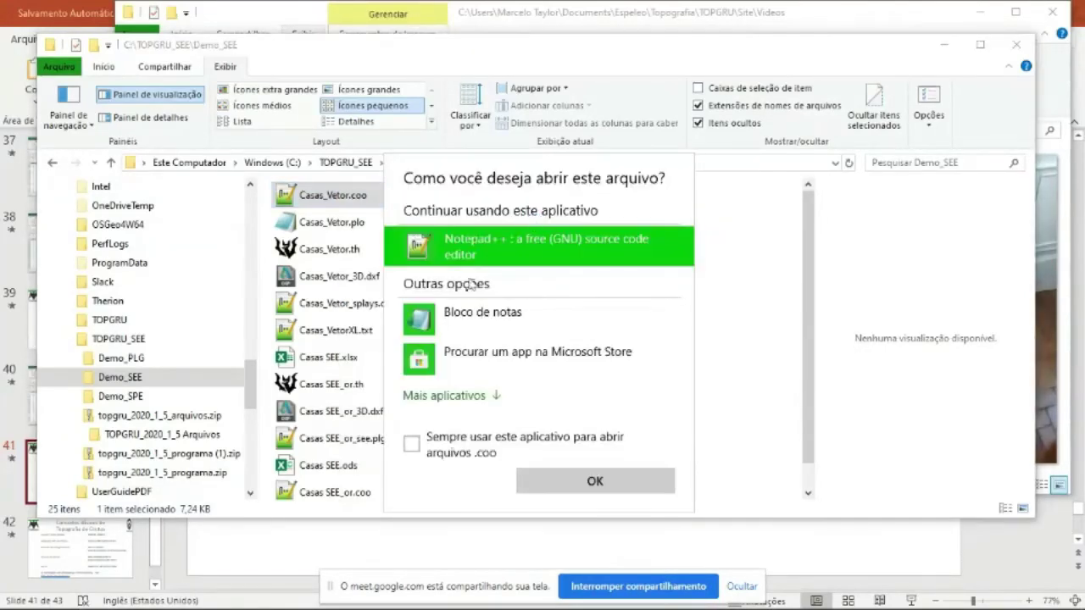
click(458, 320)
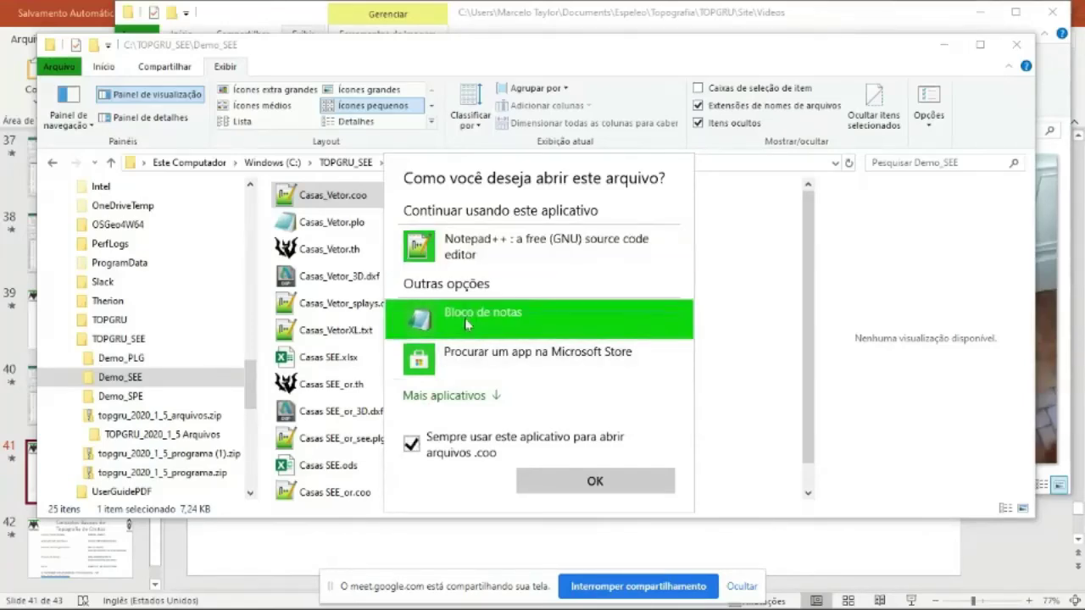
click(593, 481)
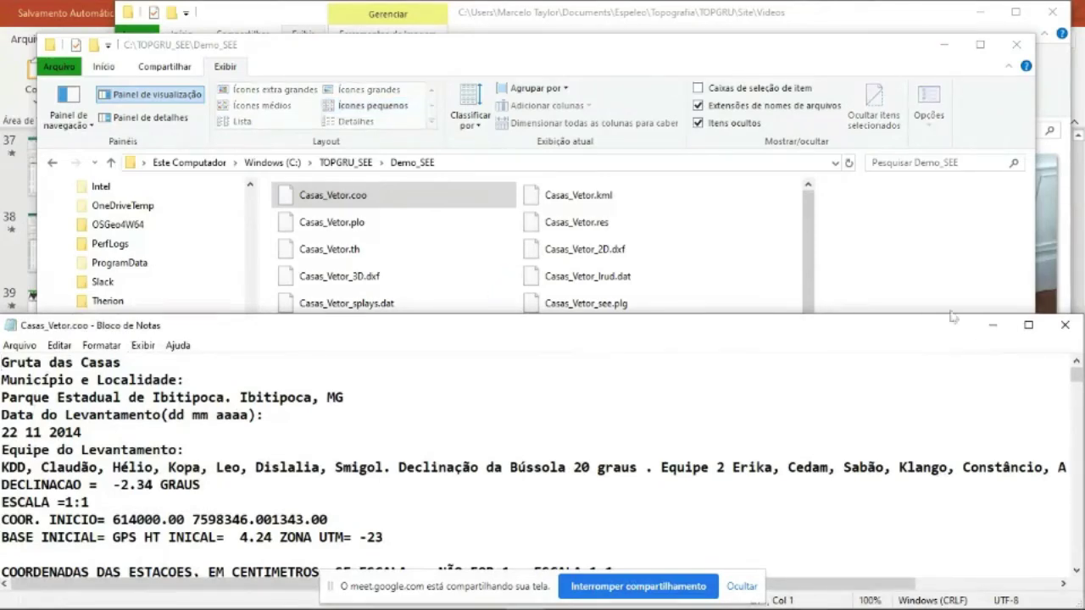
click(1028, 325)
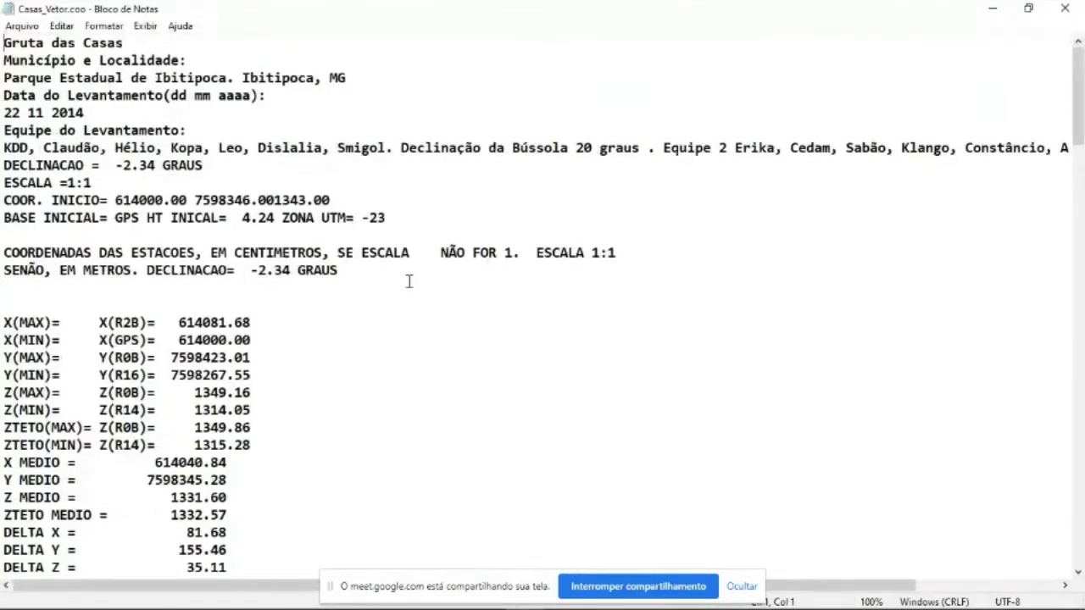
- Review the survey header and the maximum, minimum, mean and delta coordinates in Casas_Vetor.coo, down to the station table
scroll(168, 214, down, 5)
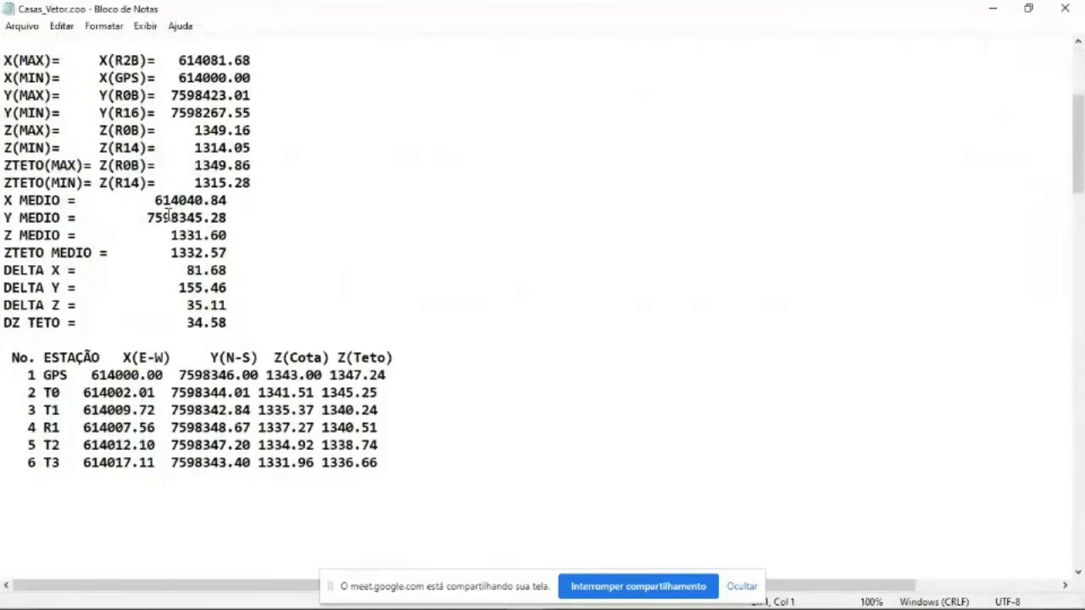
scroll(155, 201, up, 5)
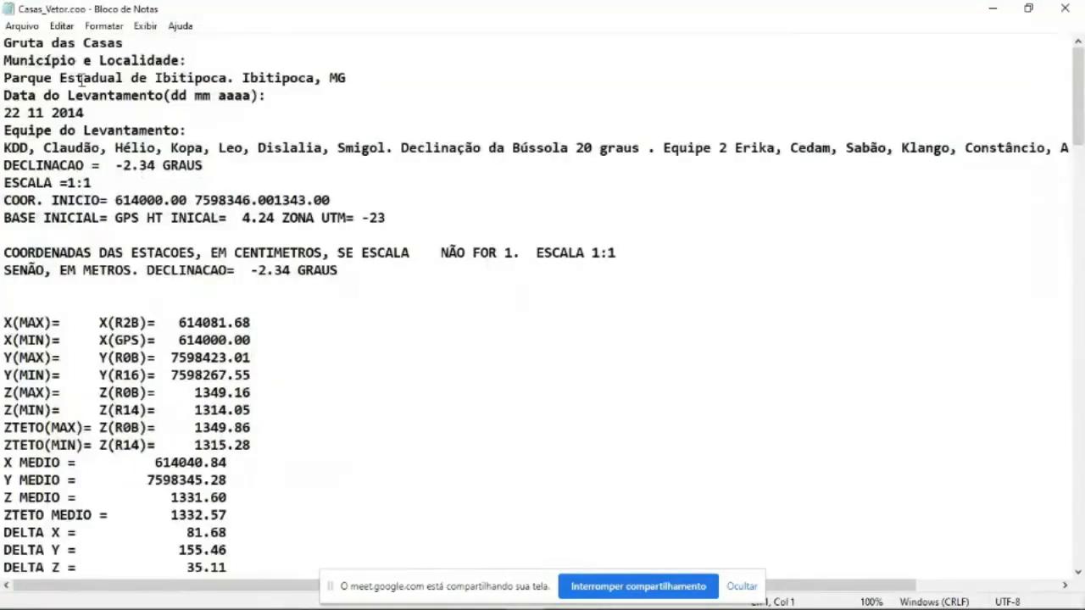
scroll(63, 153, down, 1)
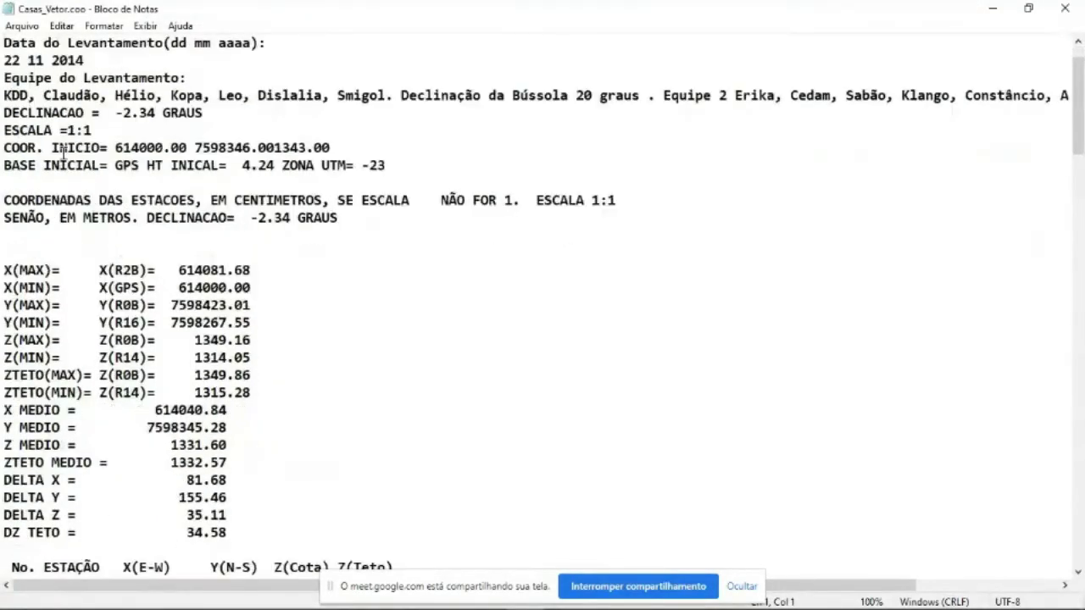
scroll(64, 152, down, 1)
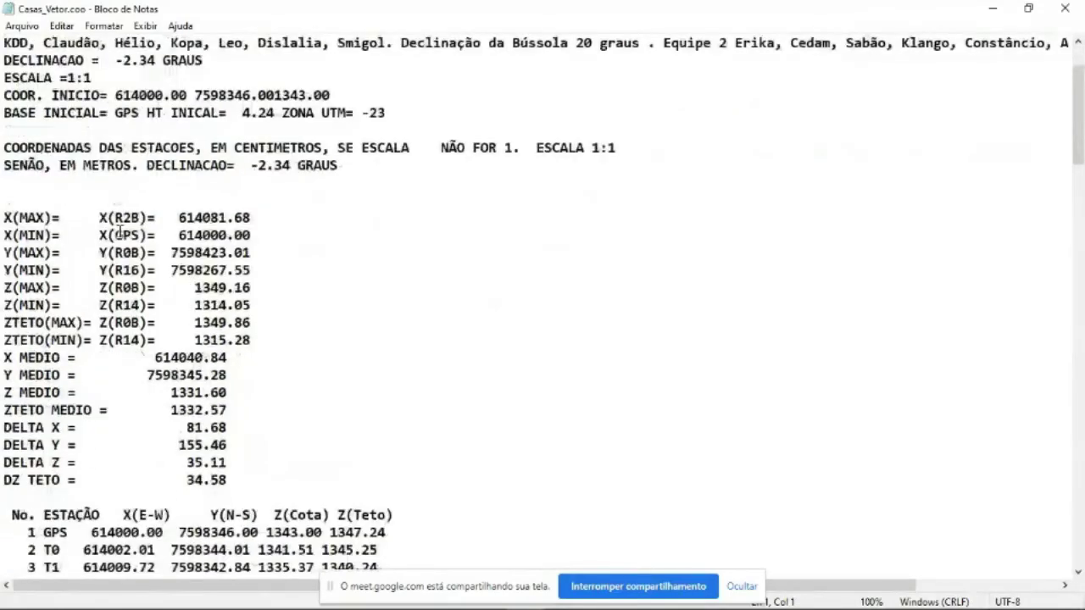
scroll(121, 233, down, 7)
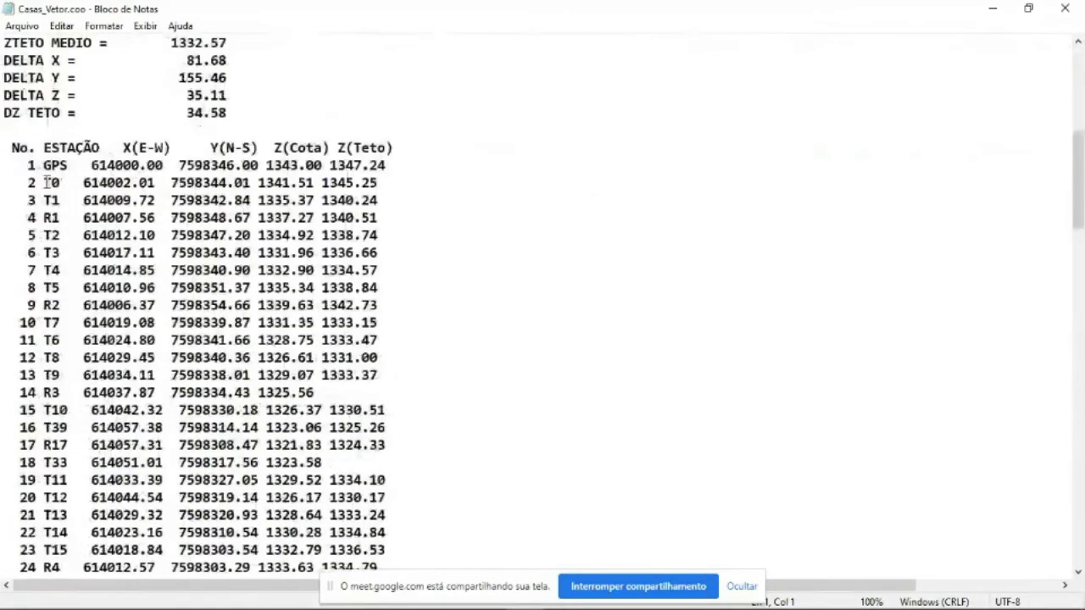
- Mark the station coordinates list and compare it with the header and summary values above it
drag(4, 148, 459, 327)
scroll(462, 266, up, 20)
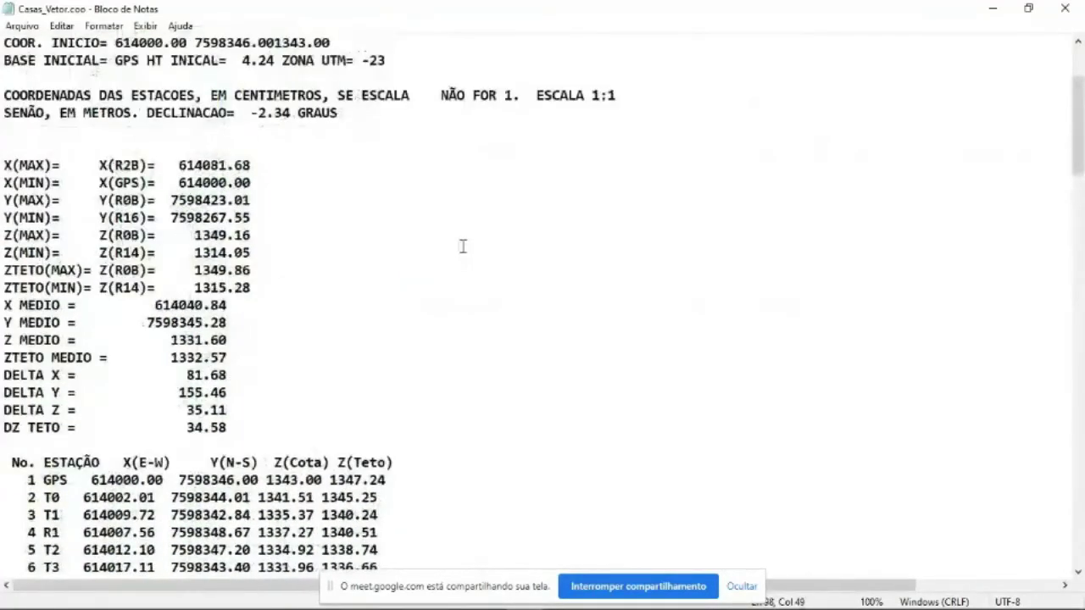
scroll(463, 243, up, 3)
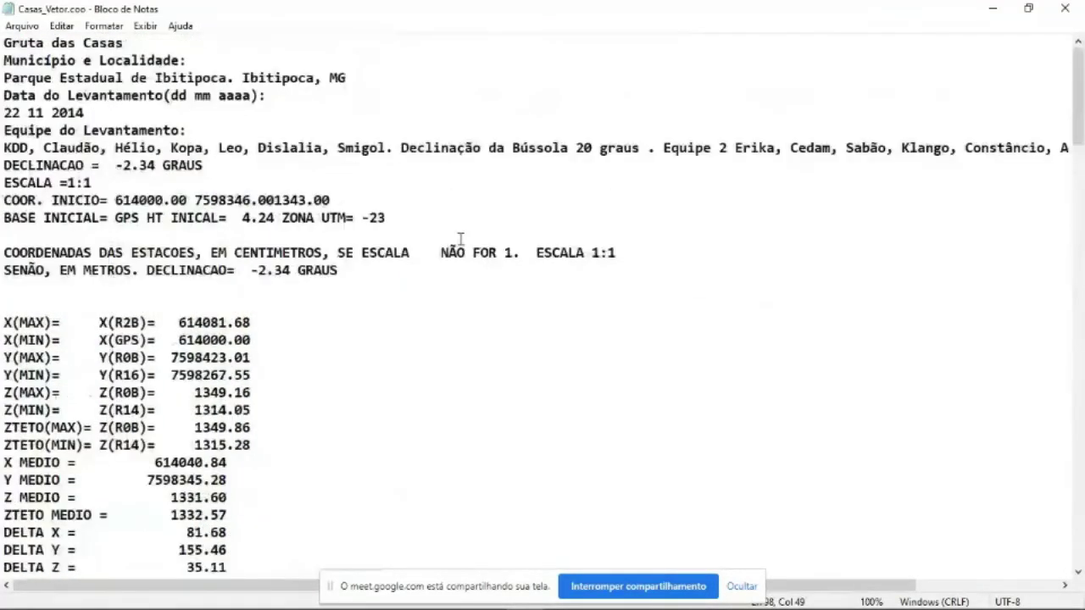
scroll(454, 258, down, 3)
scroll(455, 263, up, 3)
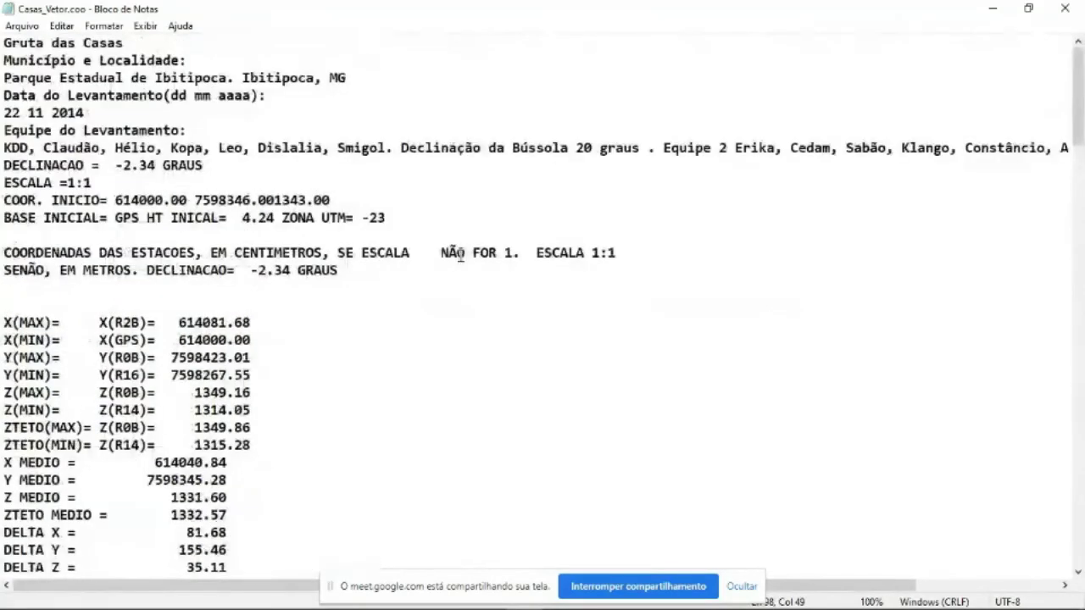
scroll(456, 271, down, 8)
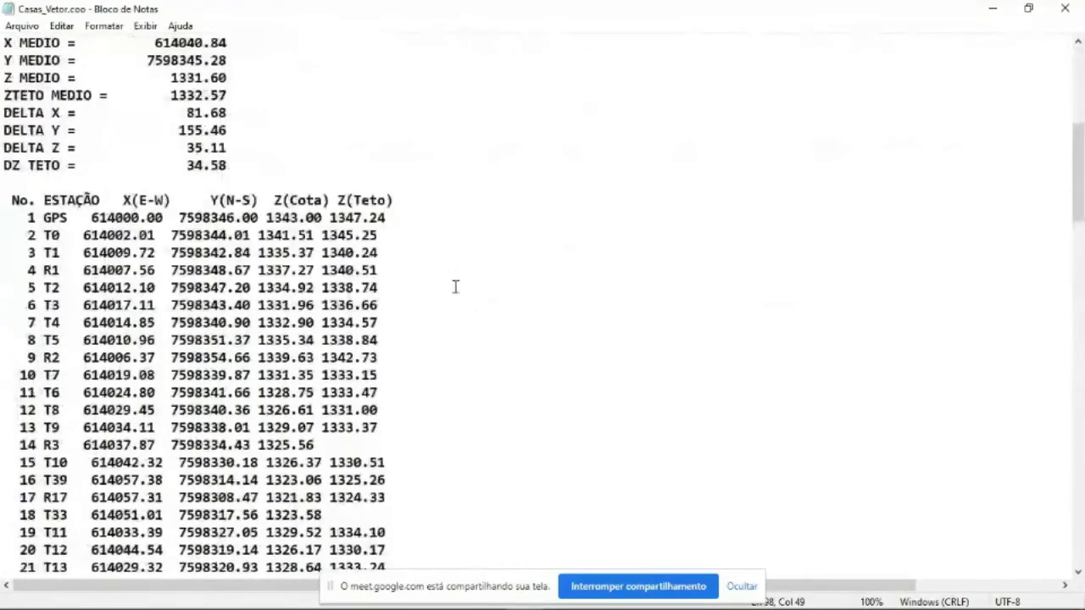
scroll(457, 282, down, 1)
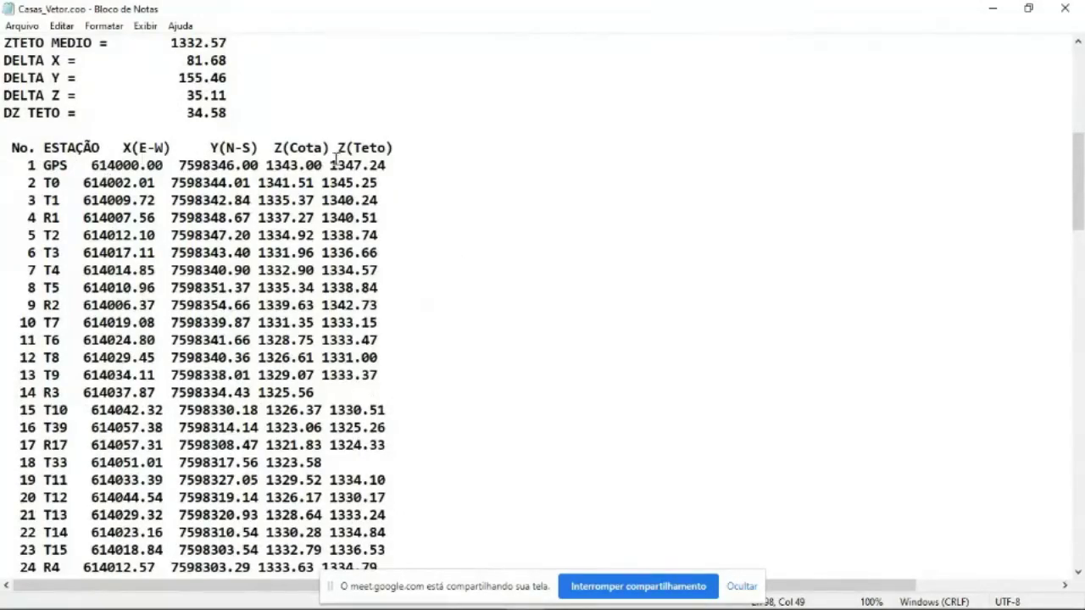
- Mark the Z(Teto) column heading and its first entries in the station table
drag(331, 161, 400, 174)
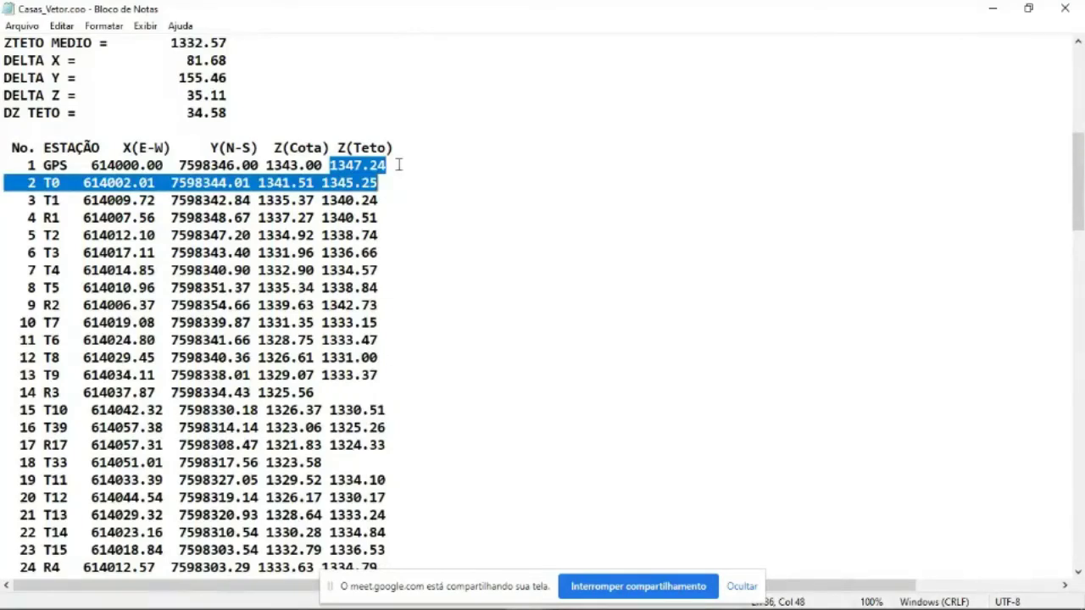
click(399, 166)
drag(335, 148, 395, 162)
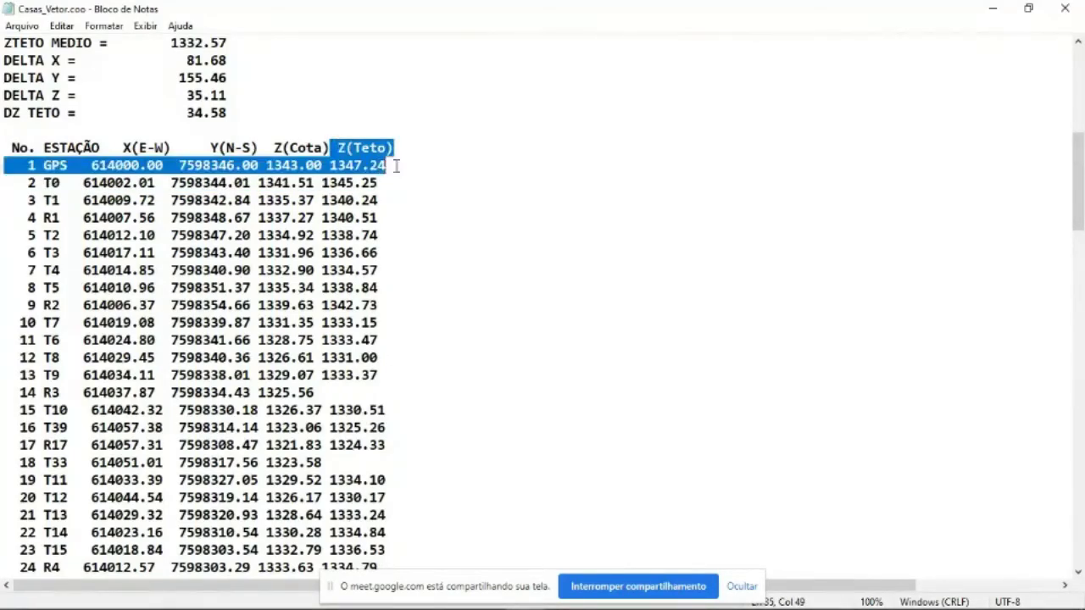
click(395, 166)
- Point out stations R3 and T33, whose Z(Teto) entries are blank in the table
scroll(445, 237, down, 3)
click(378, 239)
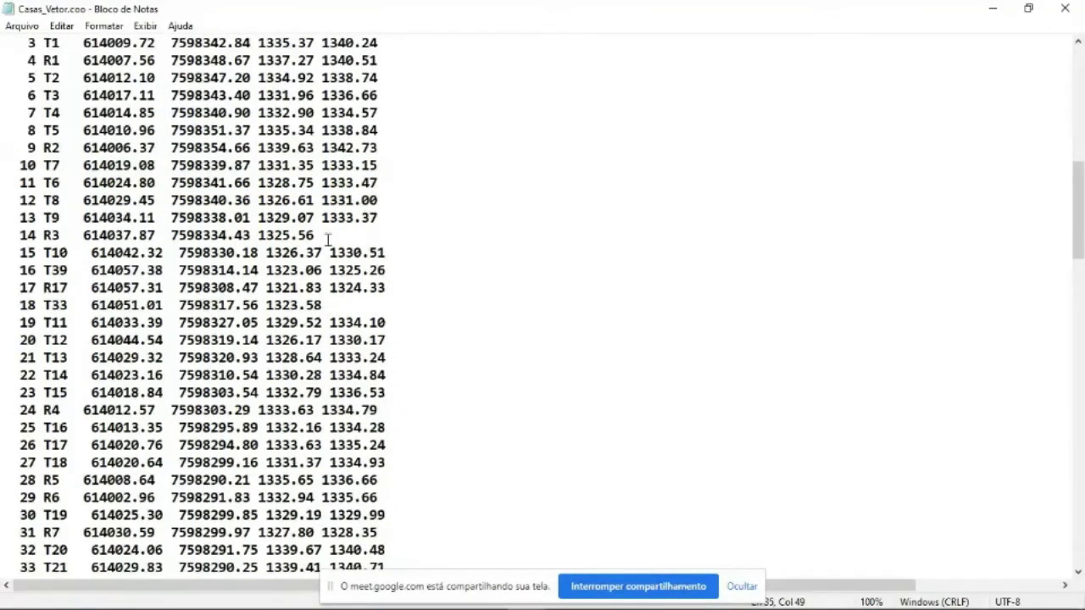
drag(400, 240, 389, 250)
click(322, 306)
click(346, 240)
drag(45, 236, 67, 235)
click(359, 238)
scroll(427, 257, down, 2)
click(370, 201)
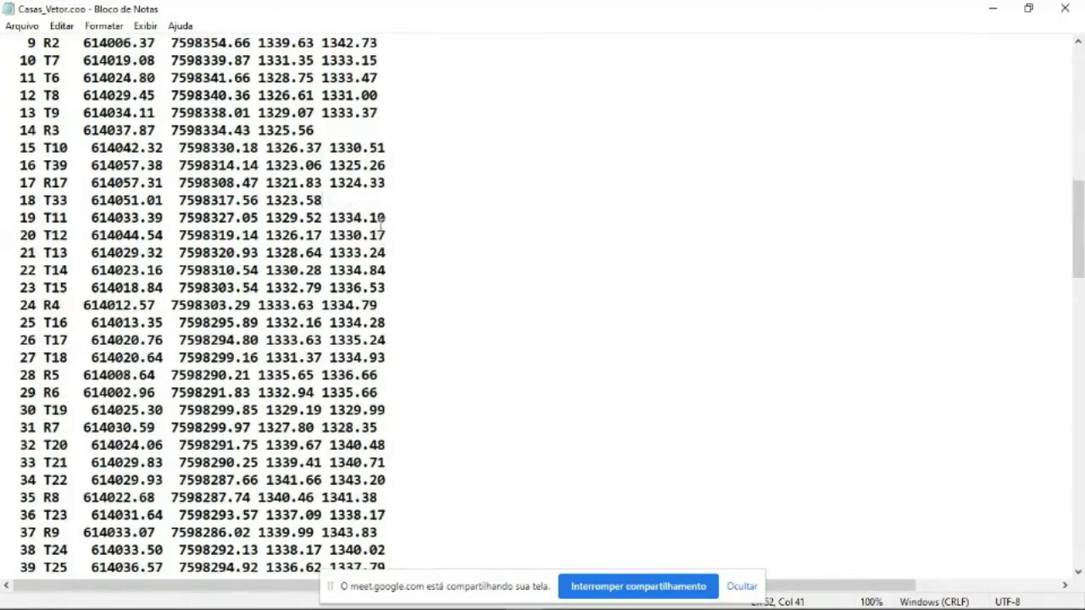
- Review the remaining stations through the 5001–5006 entries and program credits, and close Casas_Vetor.coo
scroll(402, 227, down, 20)
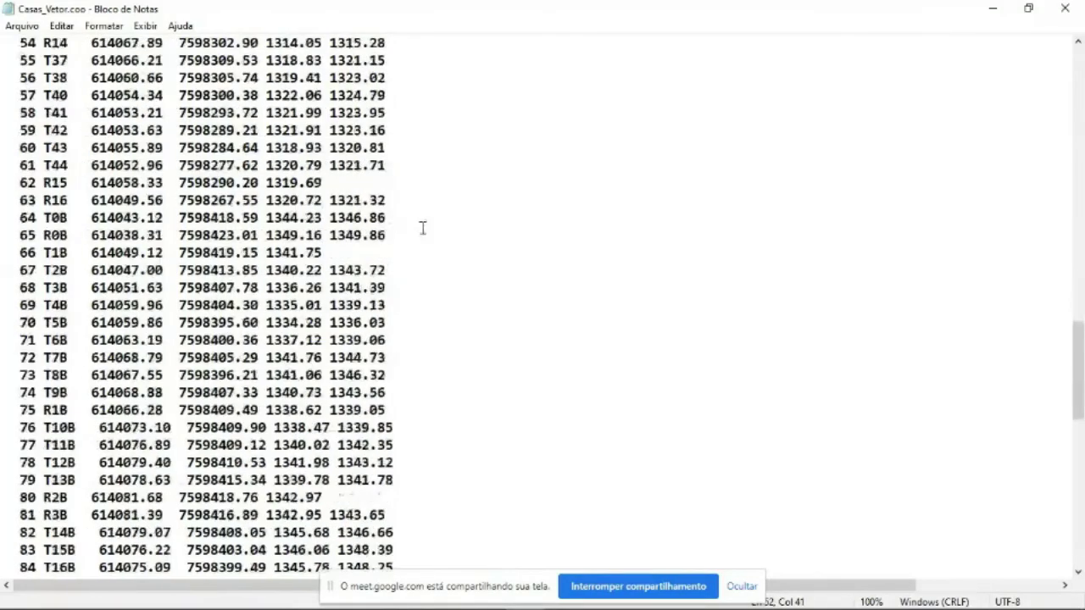
scroll(409, 281, down, 7)
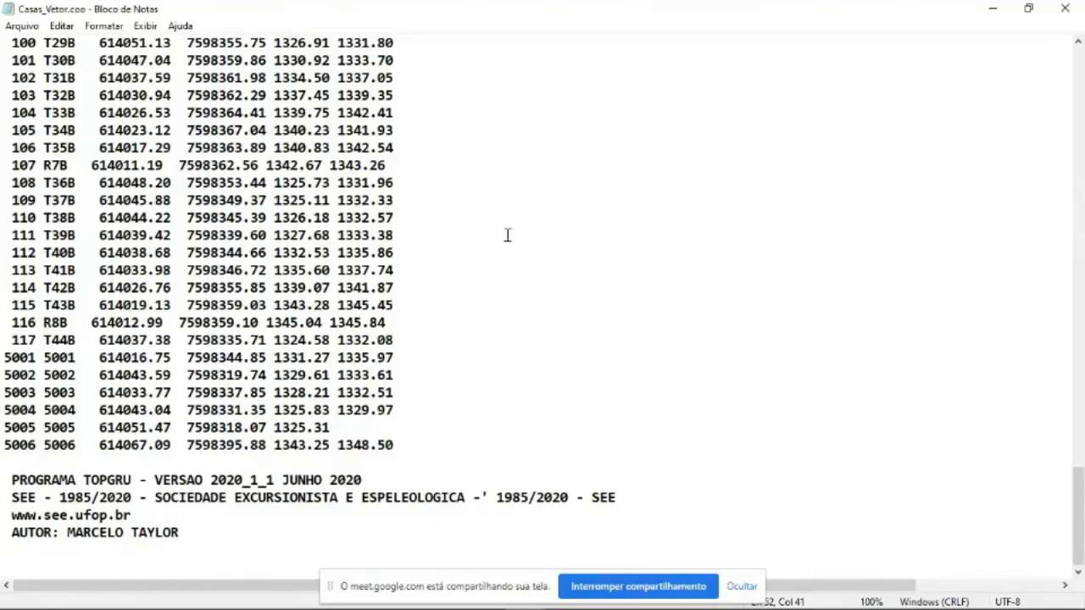
click(1065, 9)
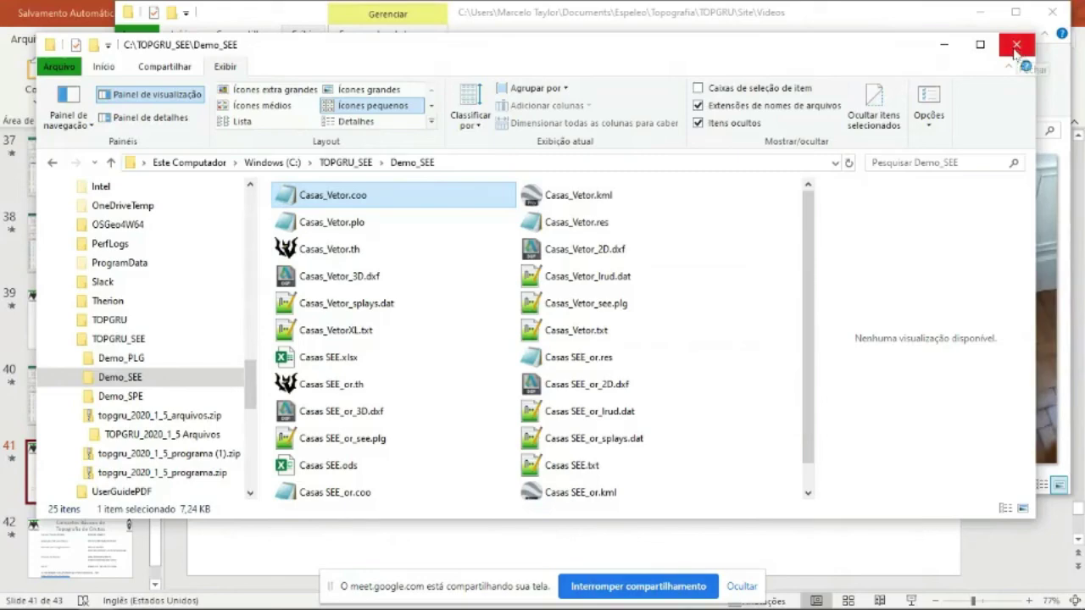
- Bring the Videos folder window to the front
click(834, 14)
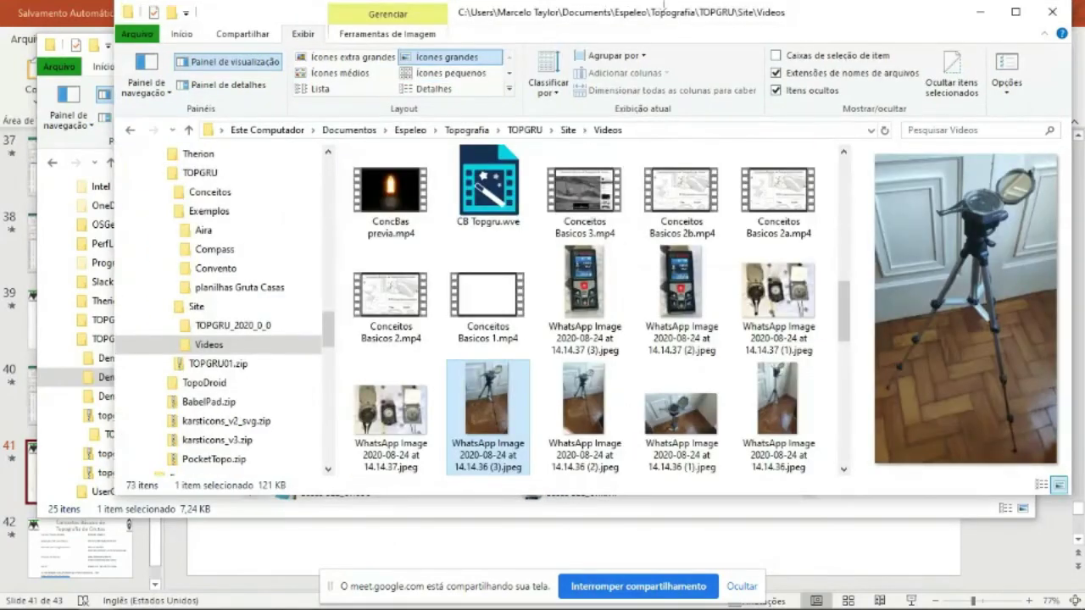